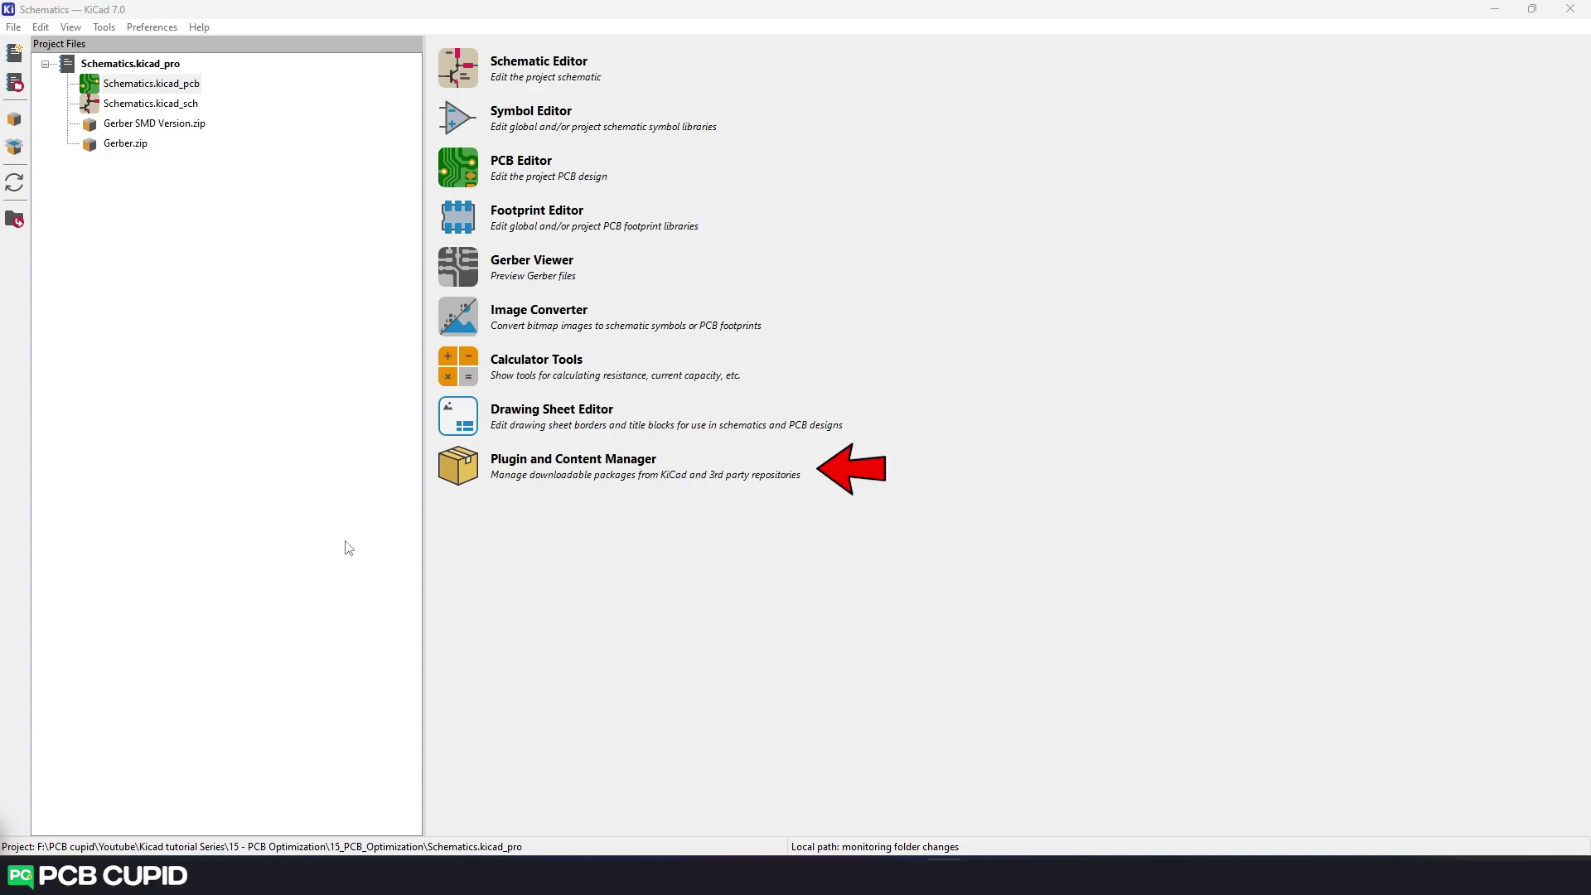
Install the seven queued plugins (Interactive Html Bom, Transform It, Round Tracks, gerber to order…) and check the Installed list
click(457, 463)
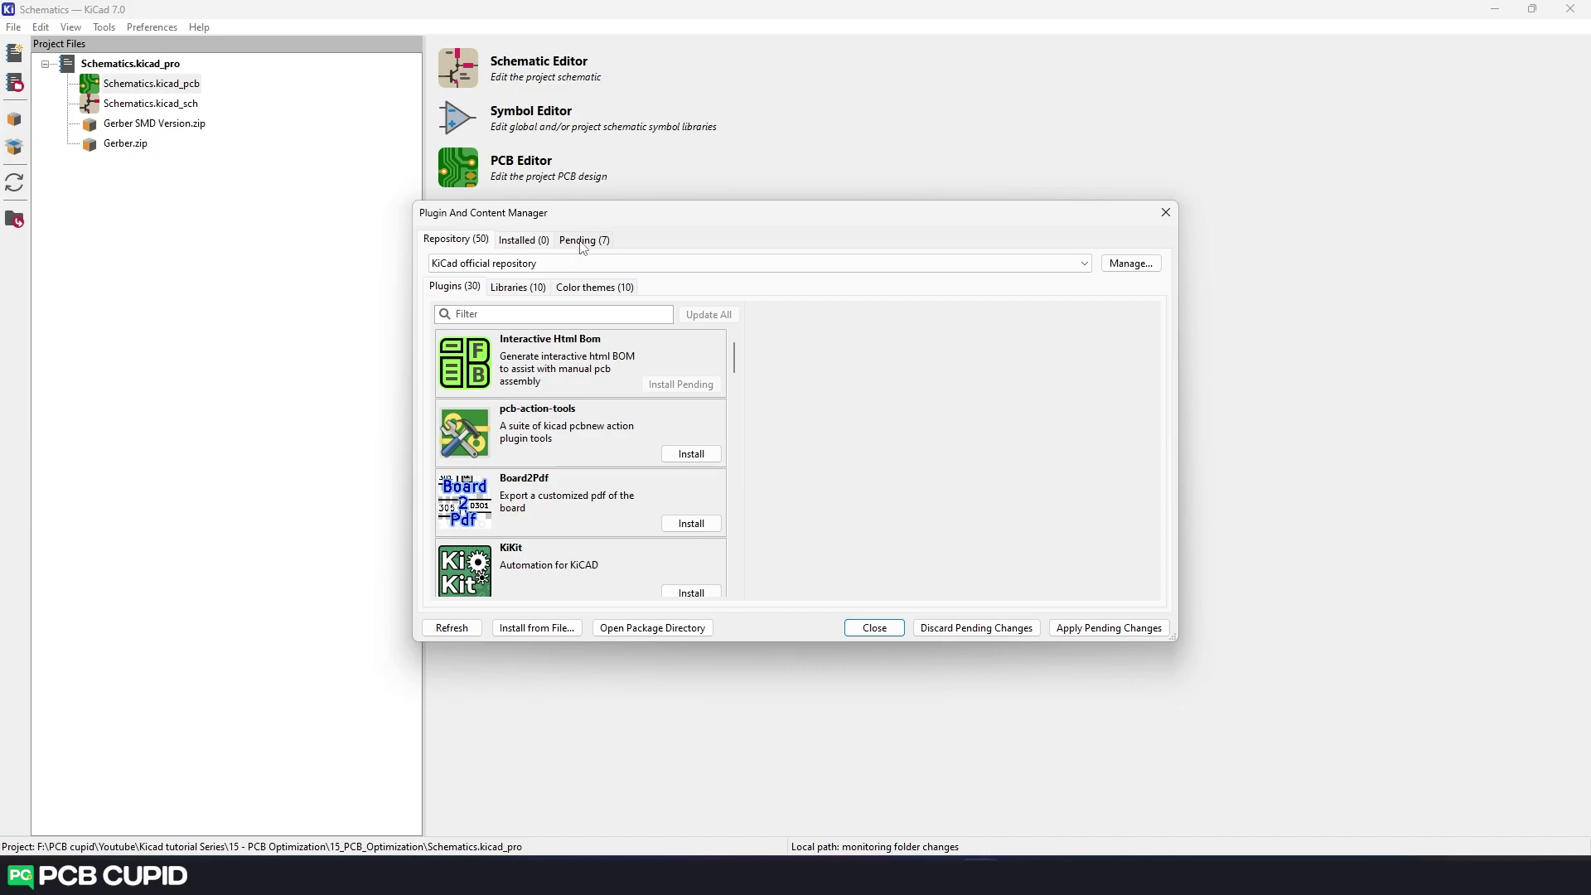
click(583, 241)
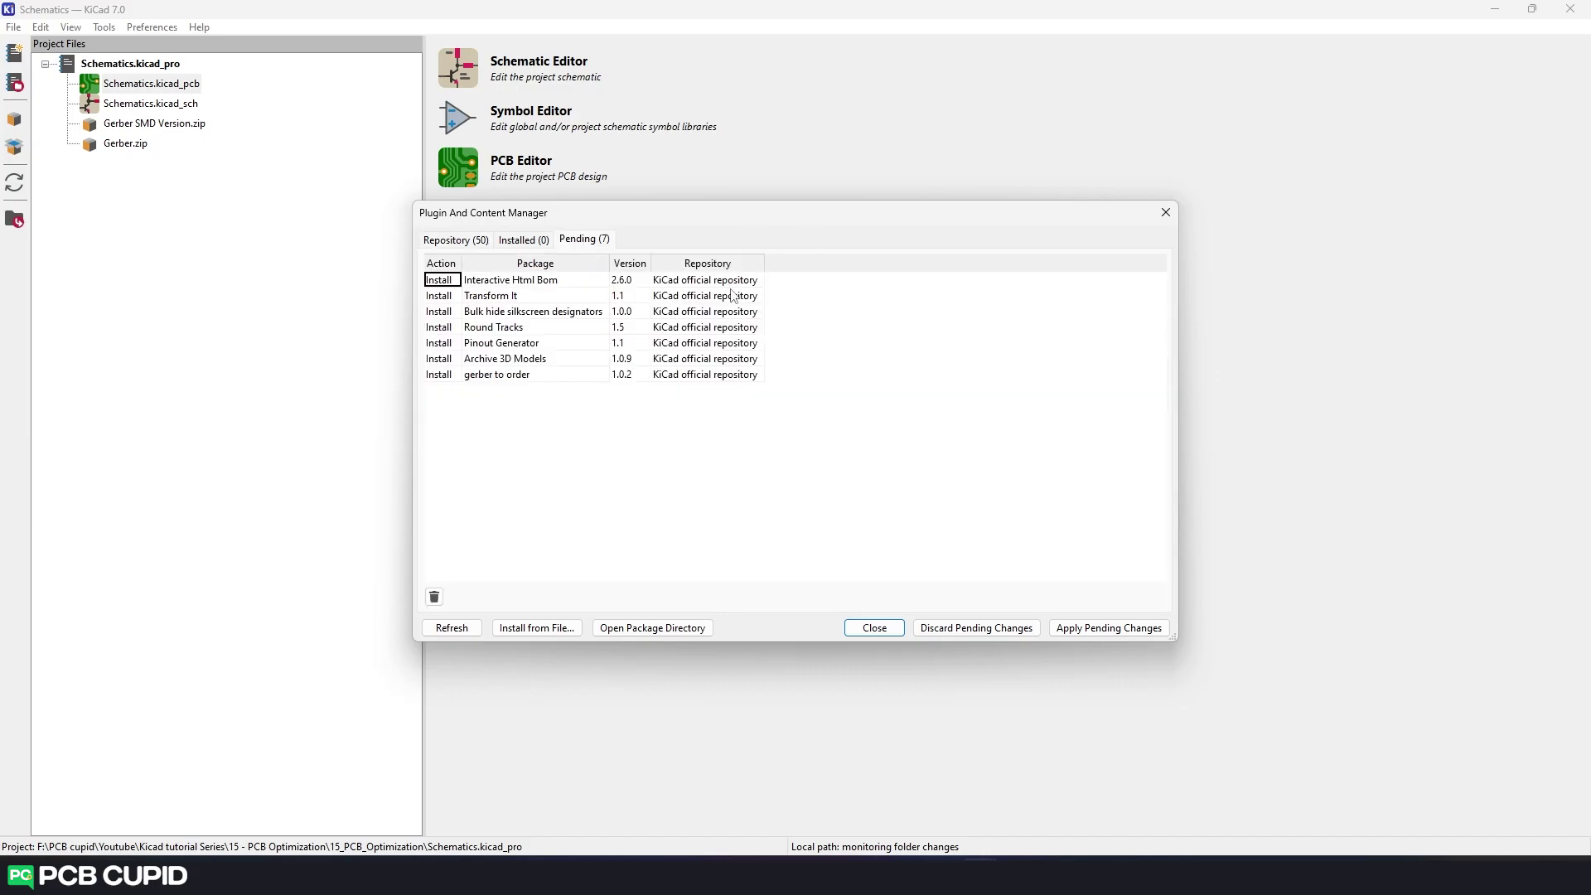
click(1095, 630)
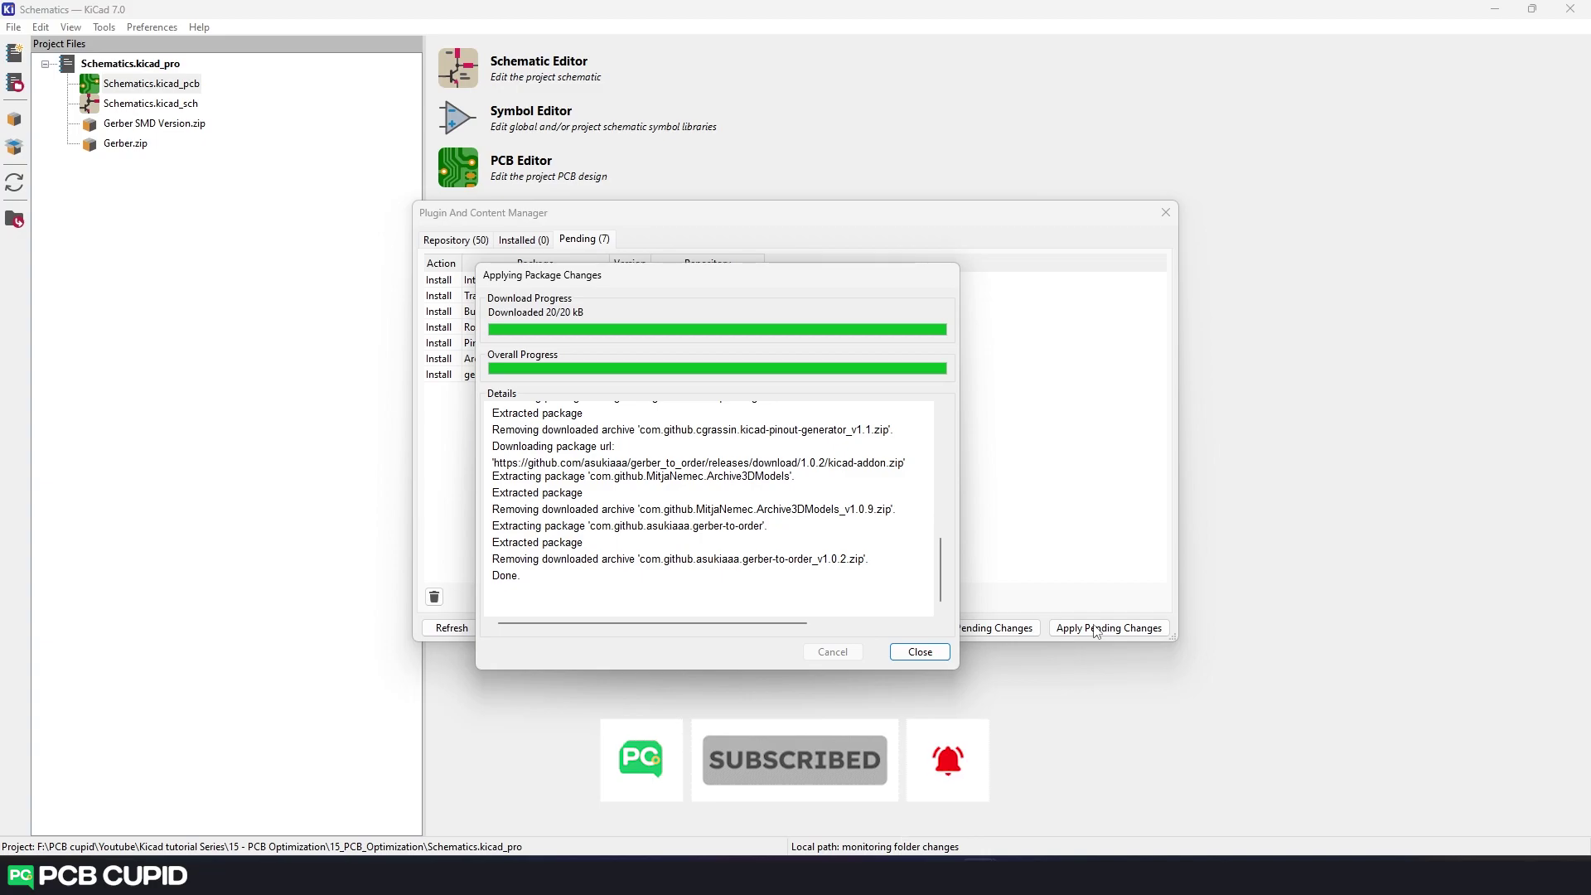
click(919, 652)
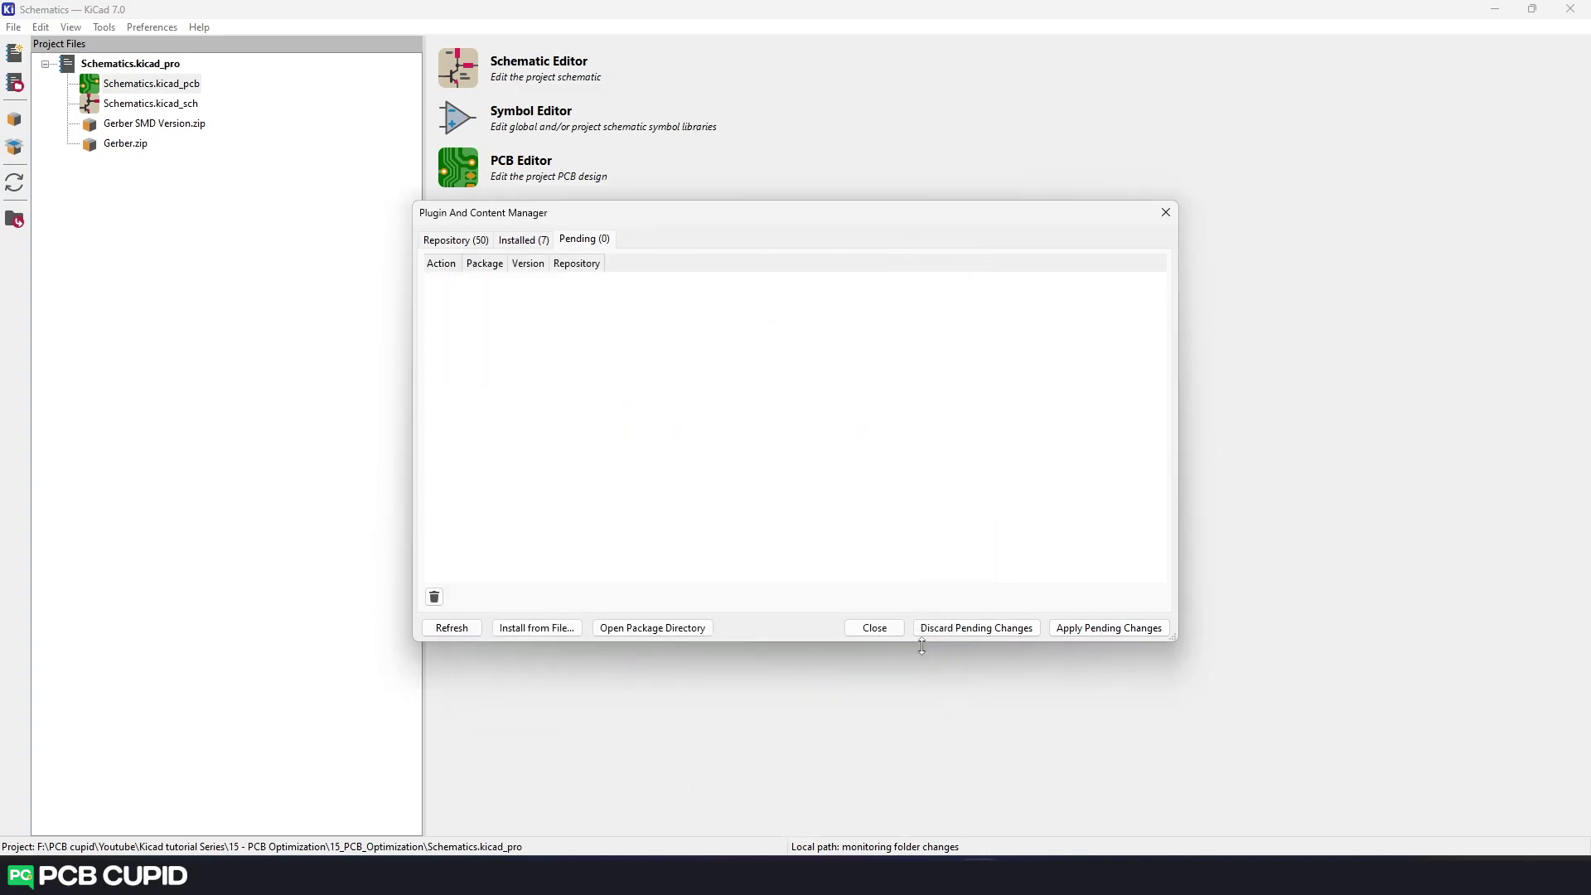
click(516, 242)
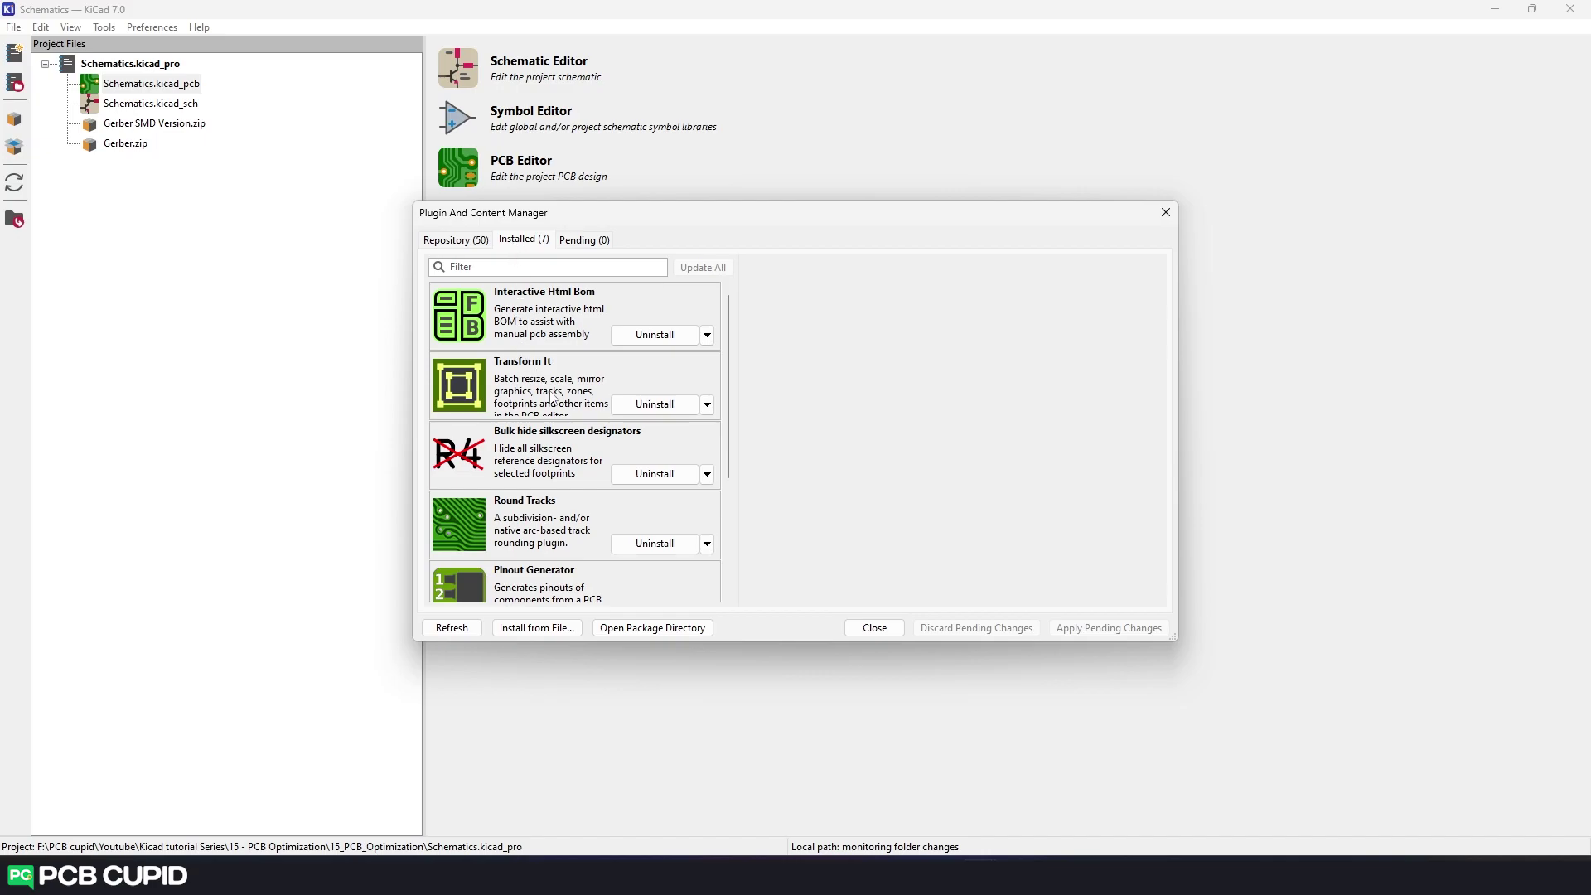
scroll(551, 396, down, 3)
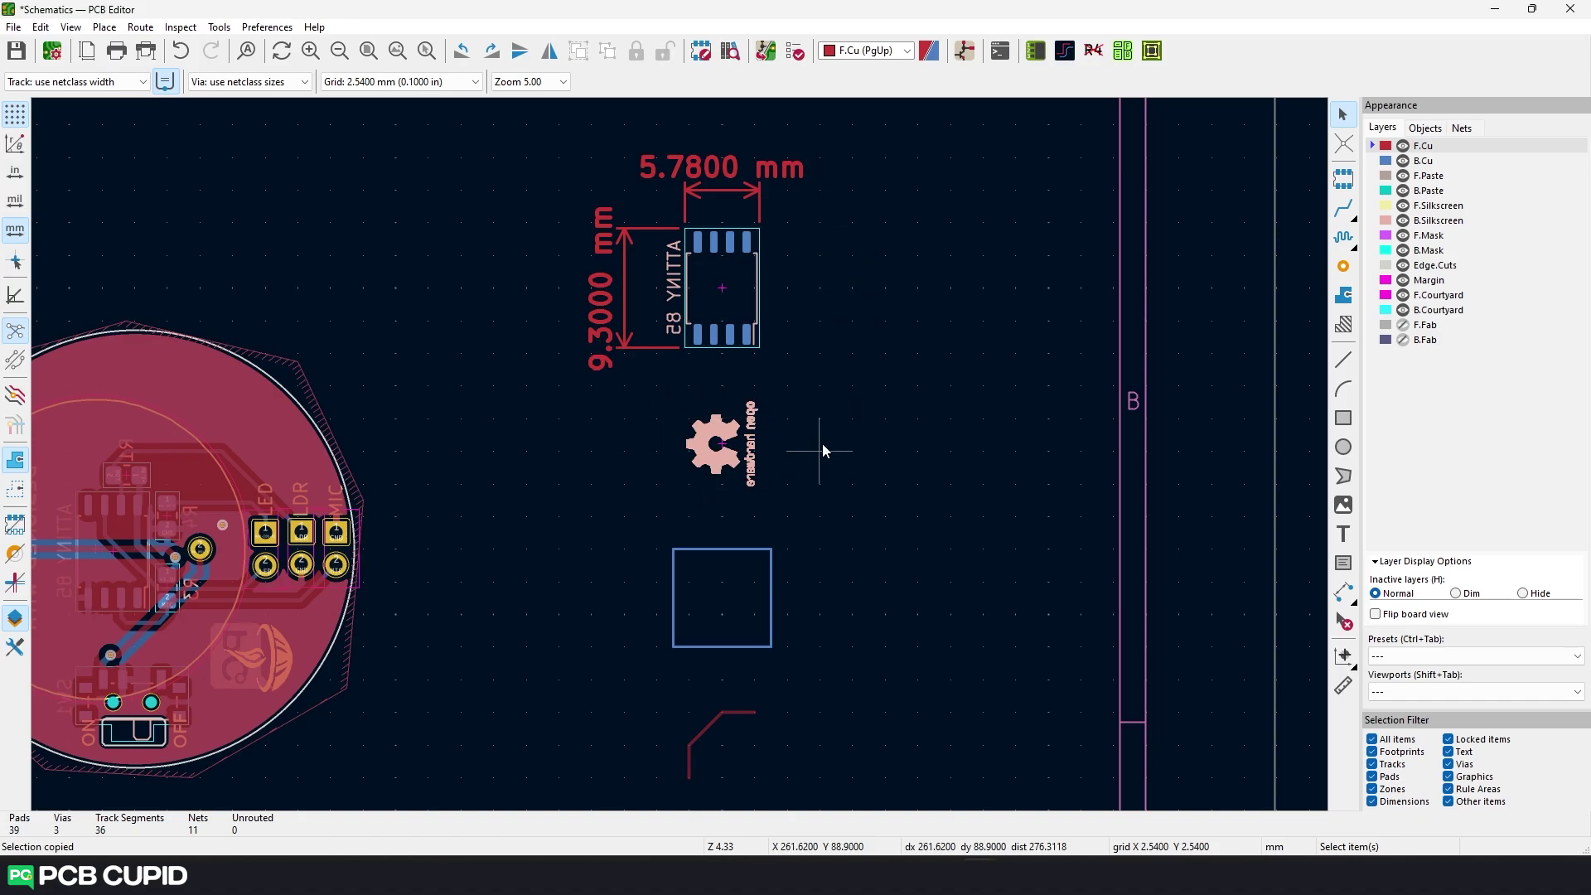
scroll(823, 450, up, 3)
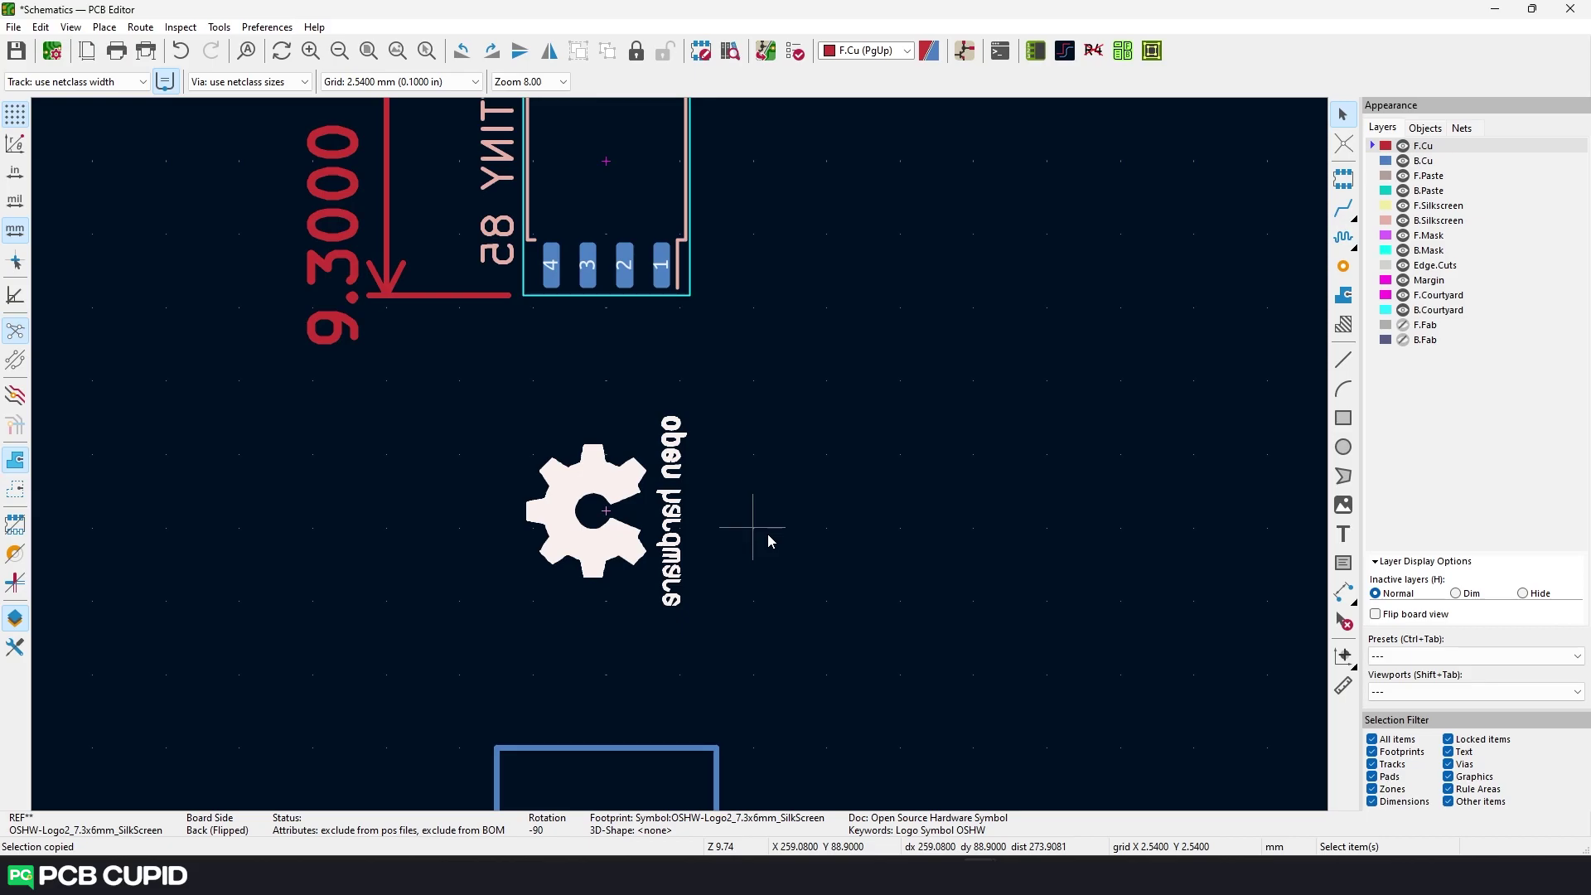
Use Transform It to scale the open-hardware logo horizontally to 95 and rotate it 10 degrees
click(219, 27)
mouse_move(360, 427)
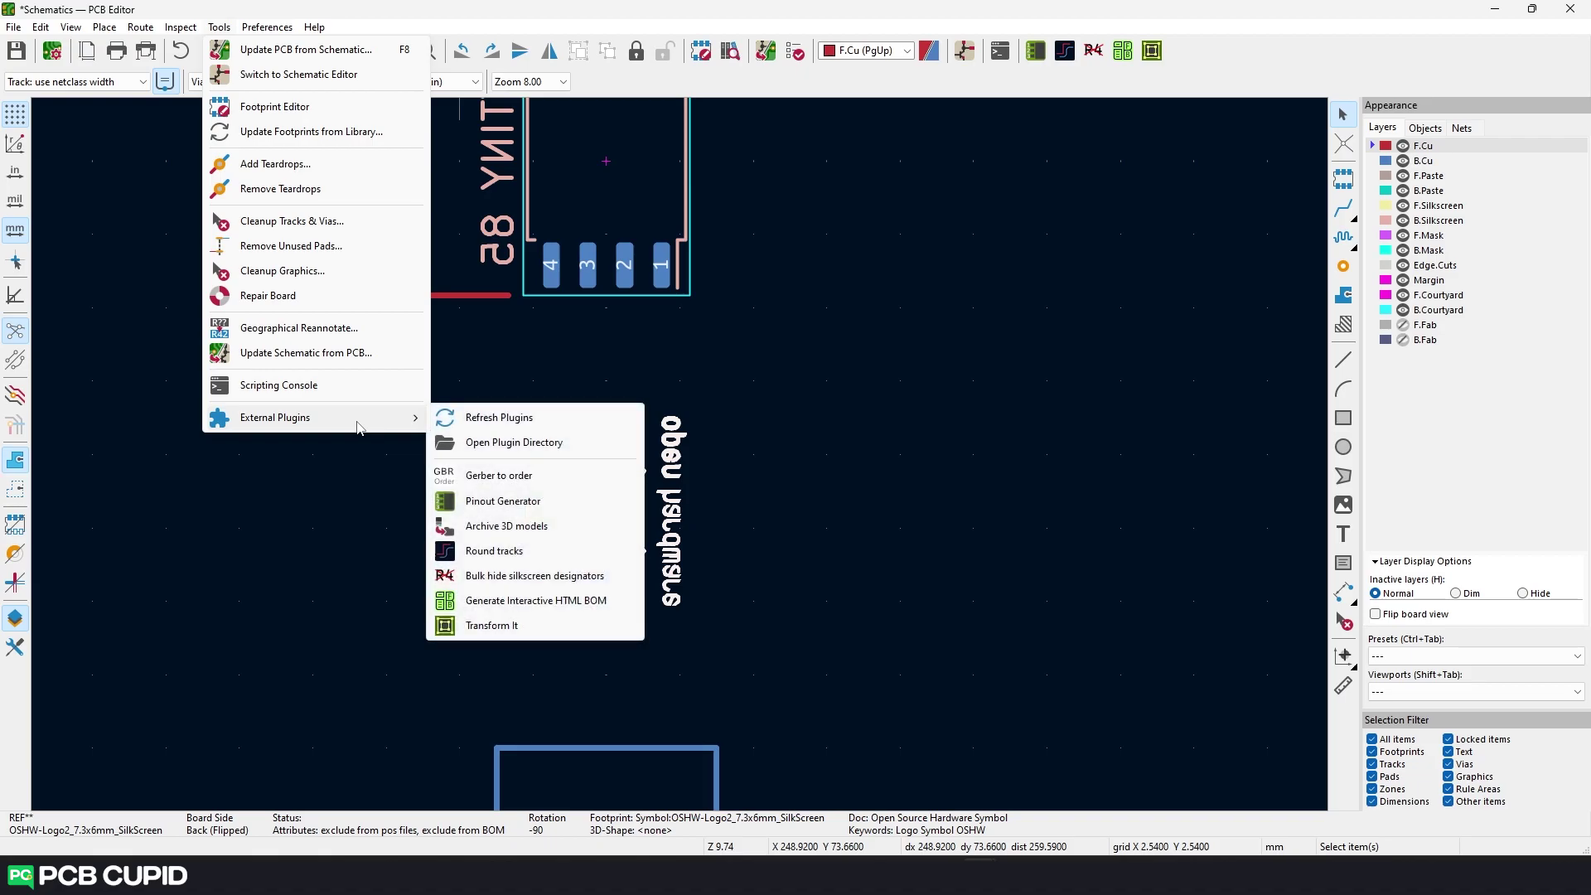
click(493, 626)
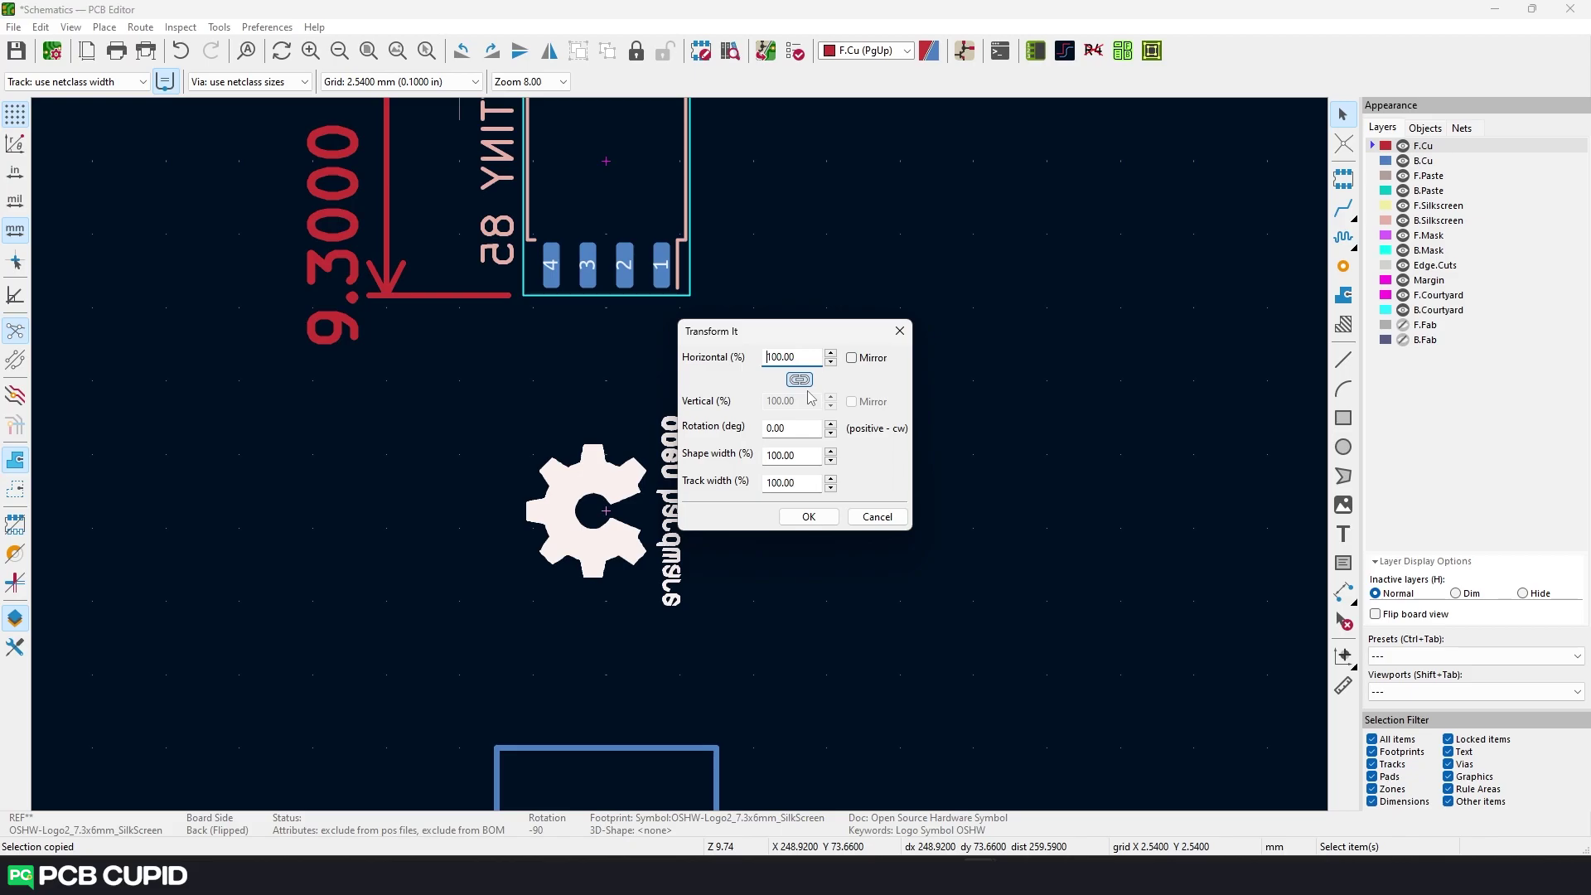
key(Delete)
key(Delete)
key(Delete)
text(95)
click(766, 427)
text(1)
click(808, 517)
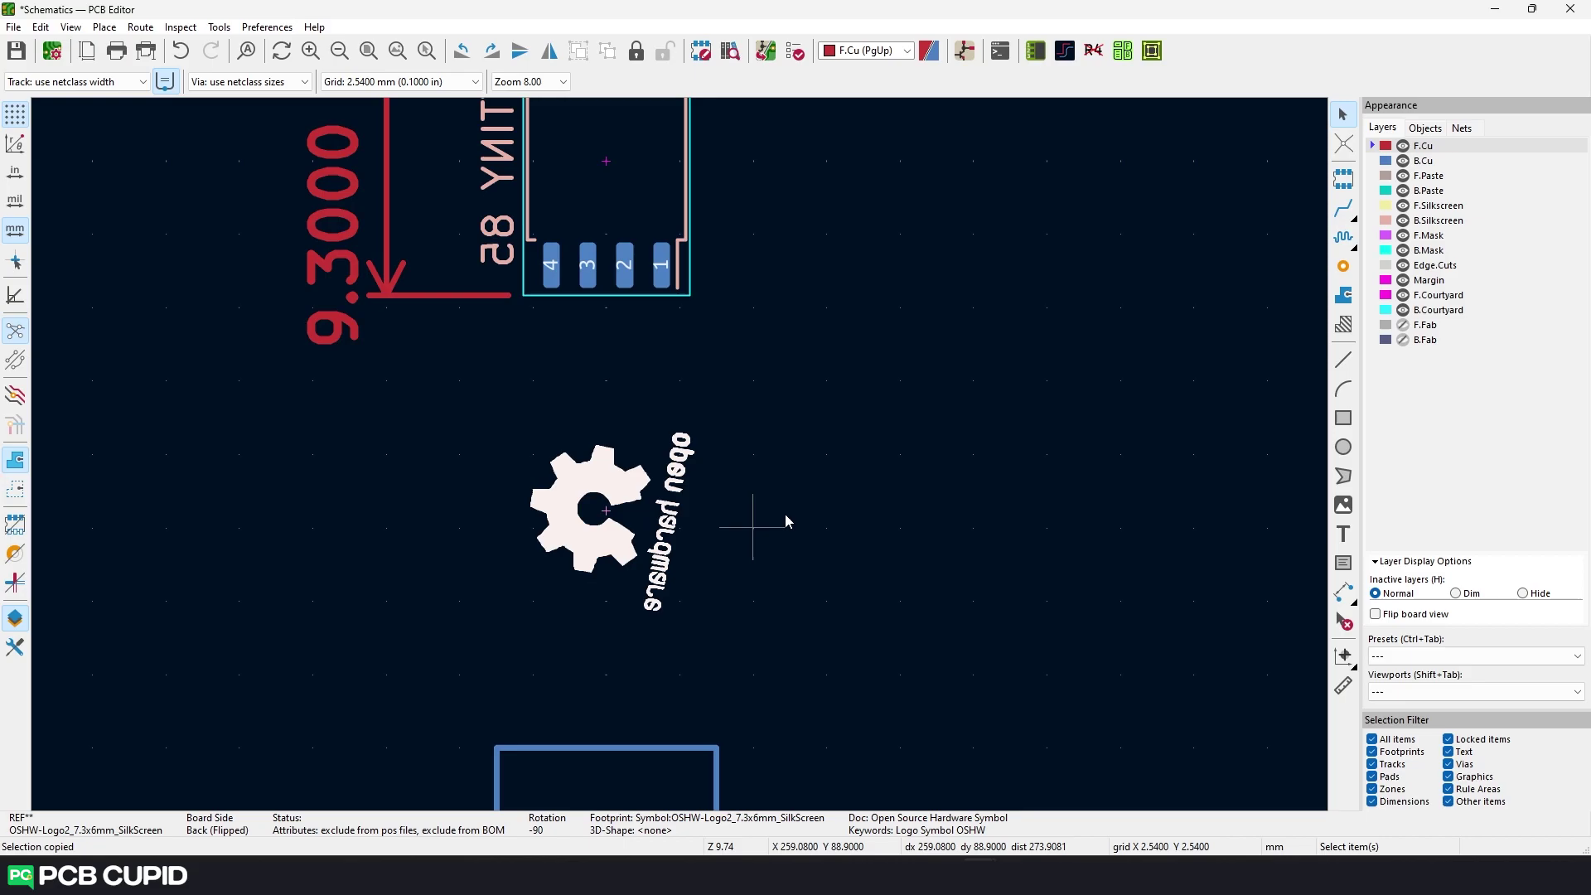
scroll(784, 514, down, 3)
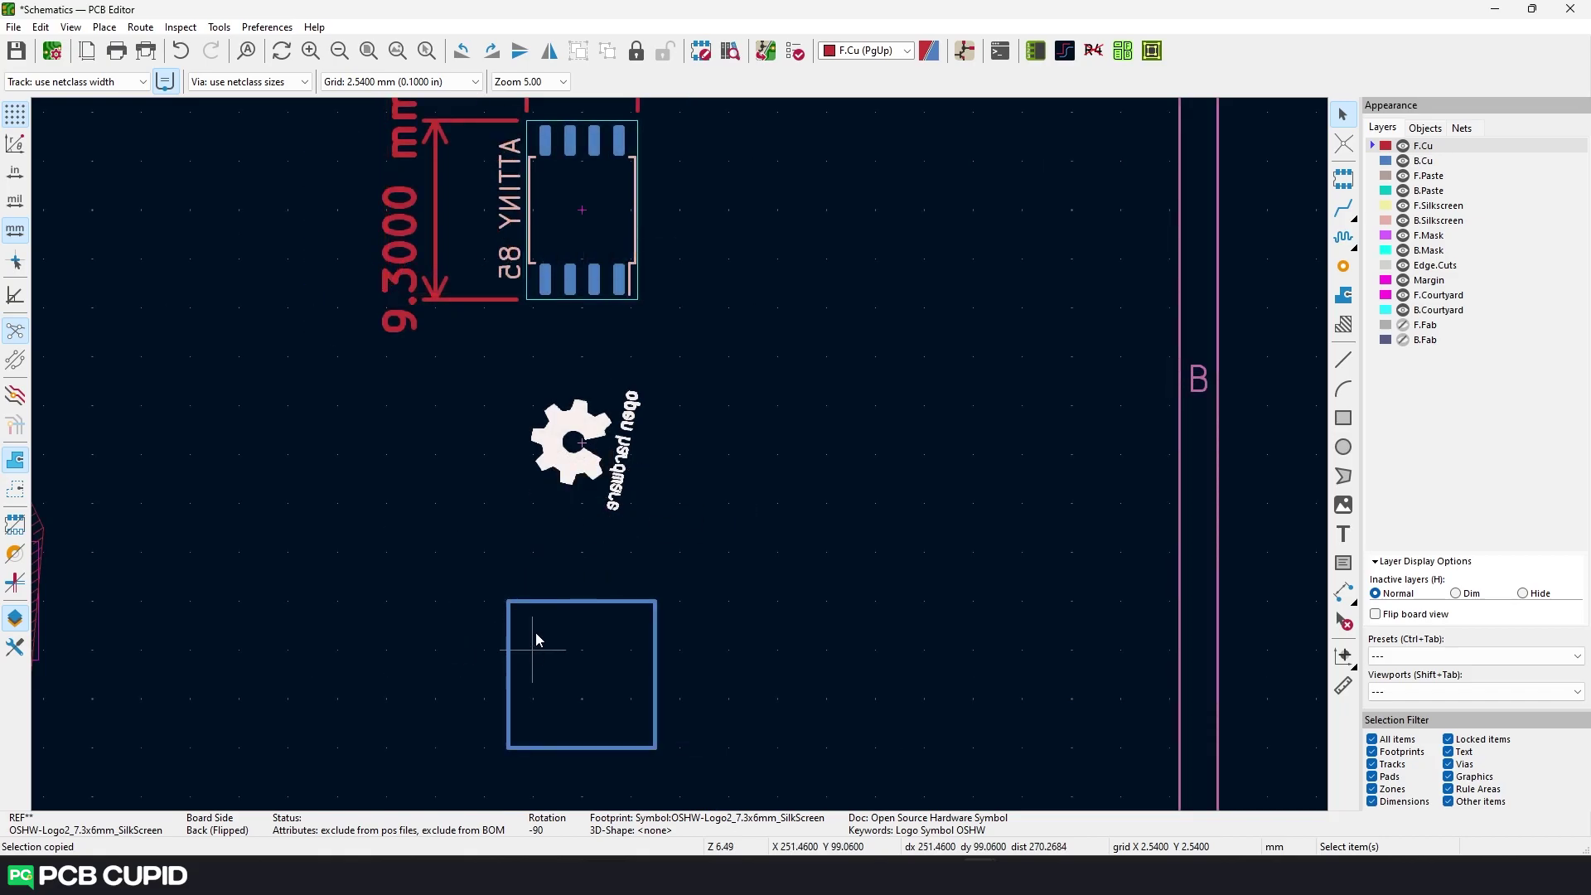
Set the blue rectangle's outline and the angled track to shape width 300 with Transform It
drag(536, 643, 438, 570)
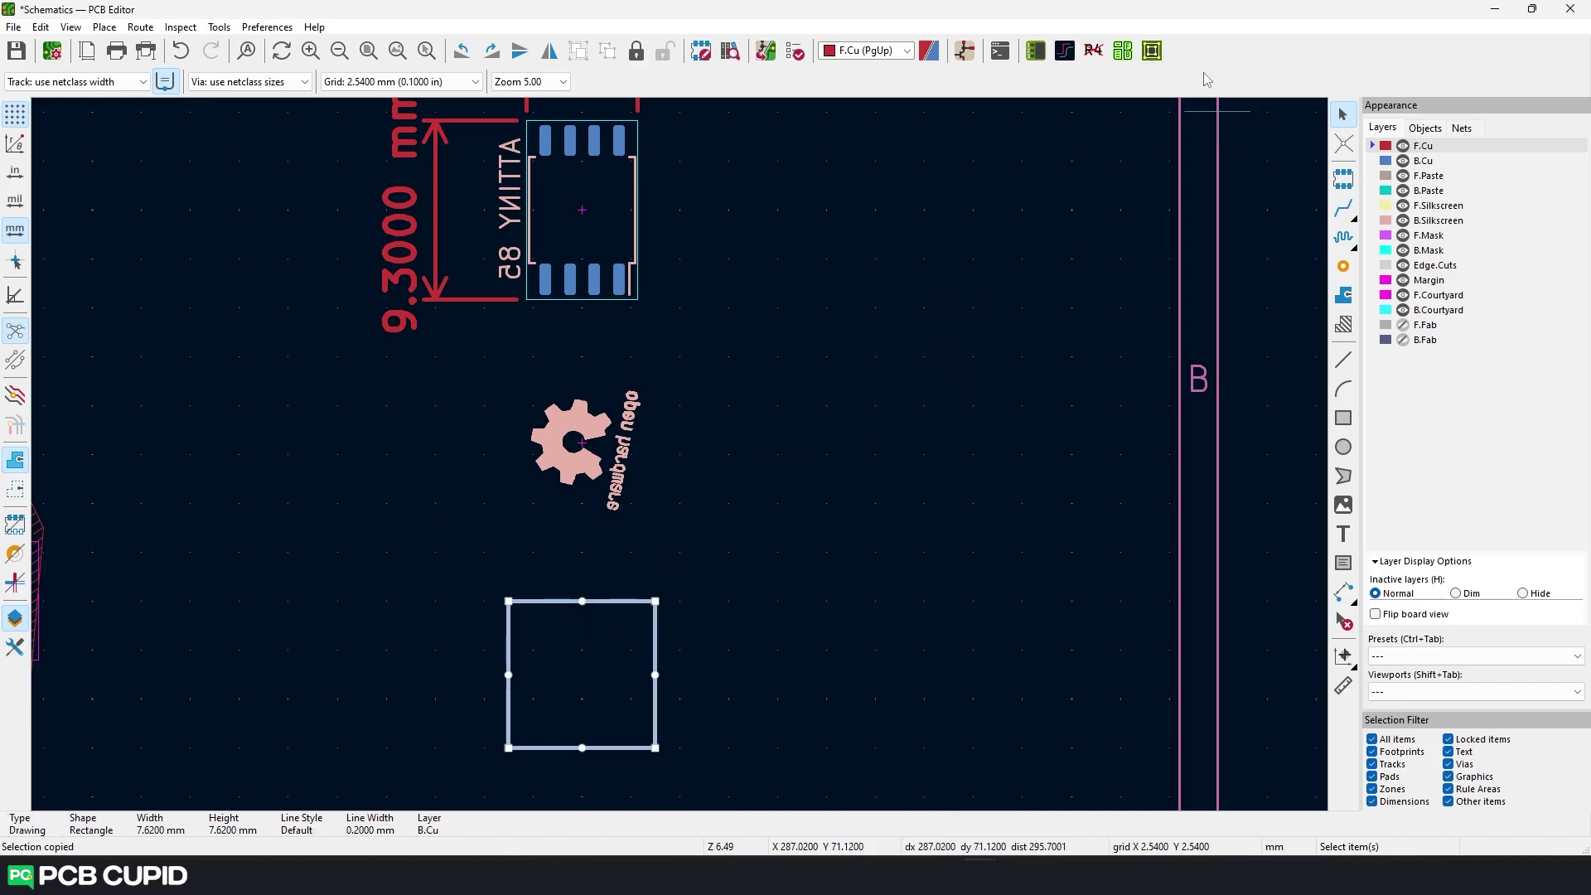
click(1155, 52)
drag(771, 456, 764, 461)
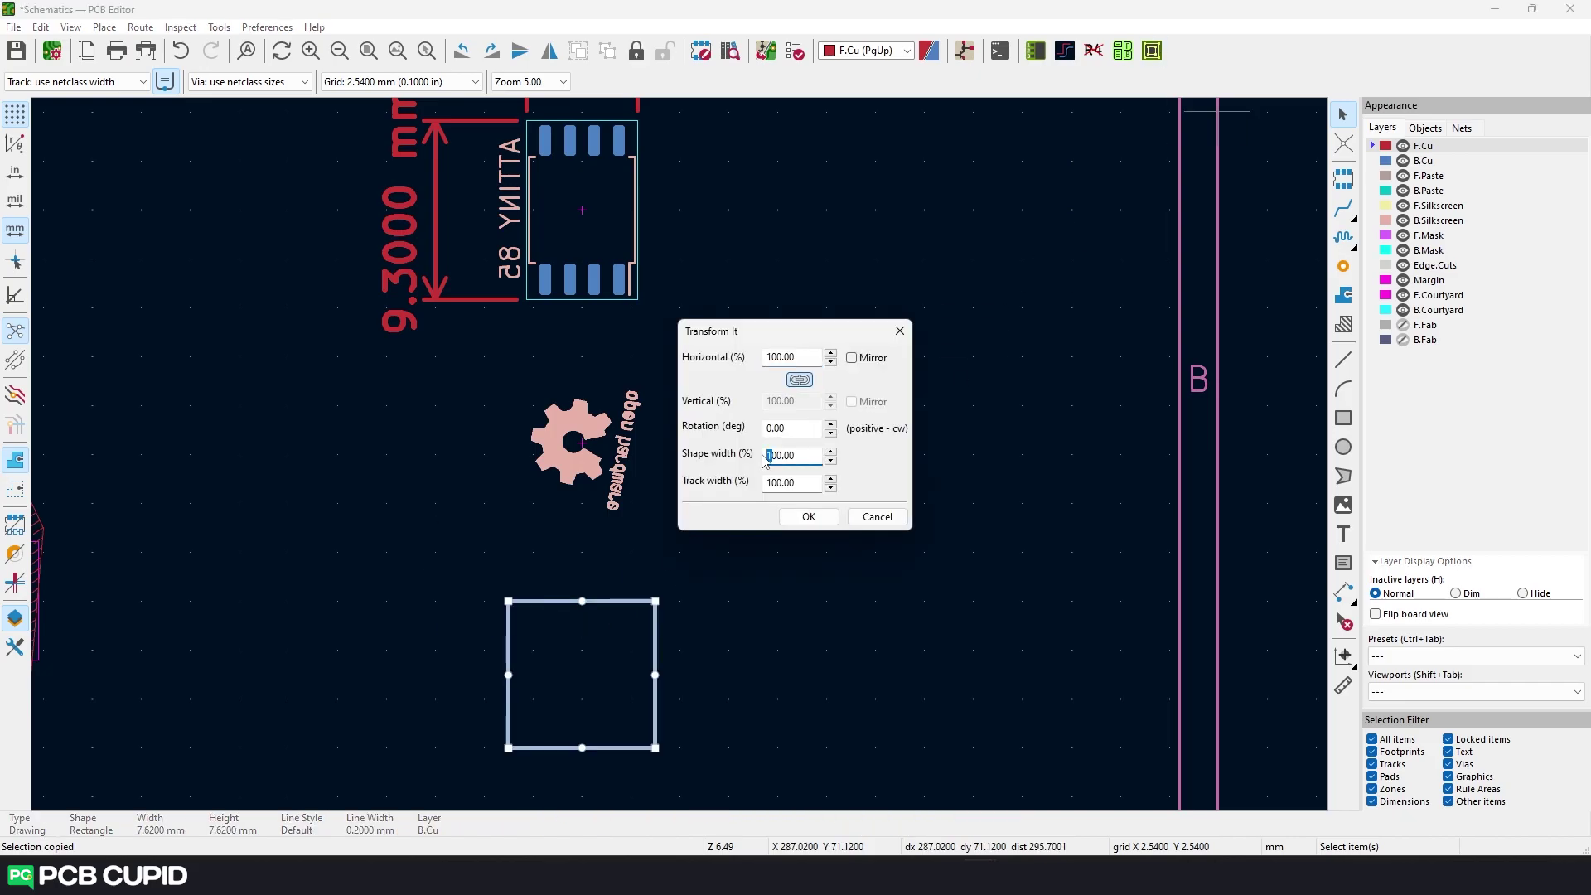
text(3)
click(808, 516)
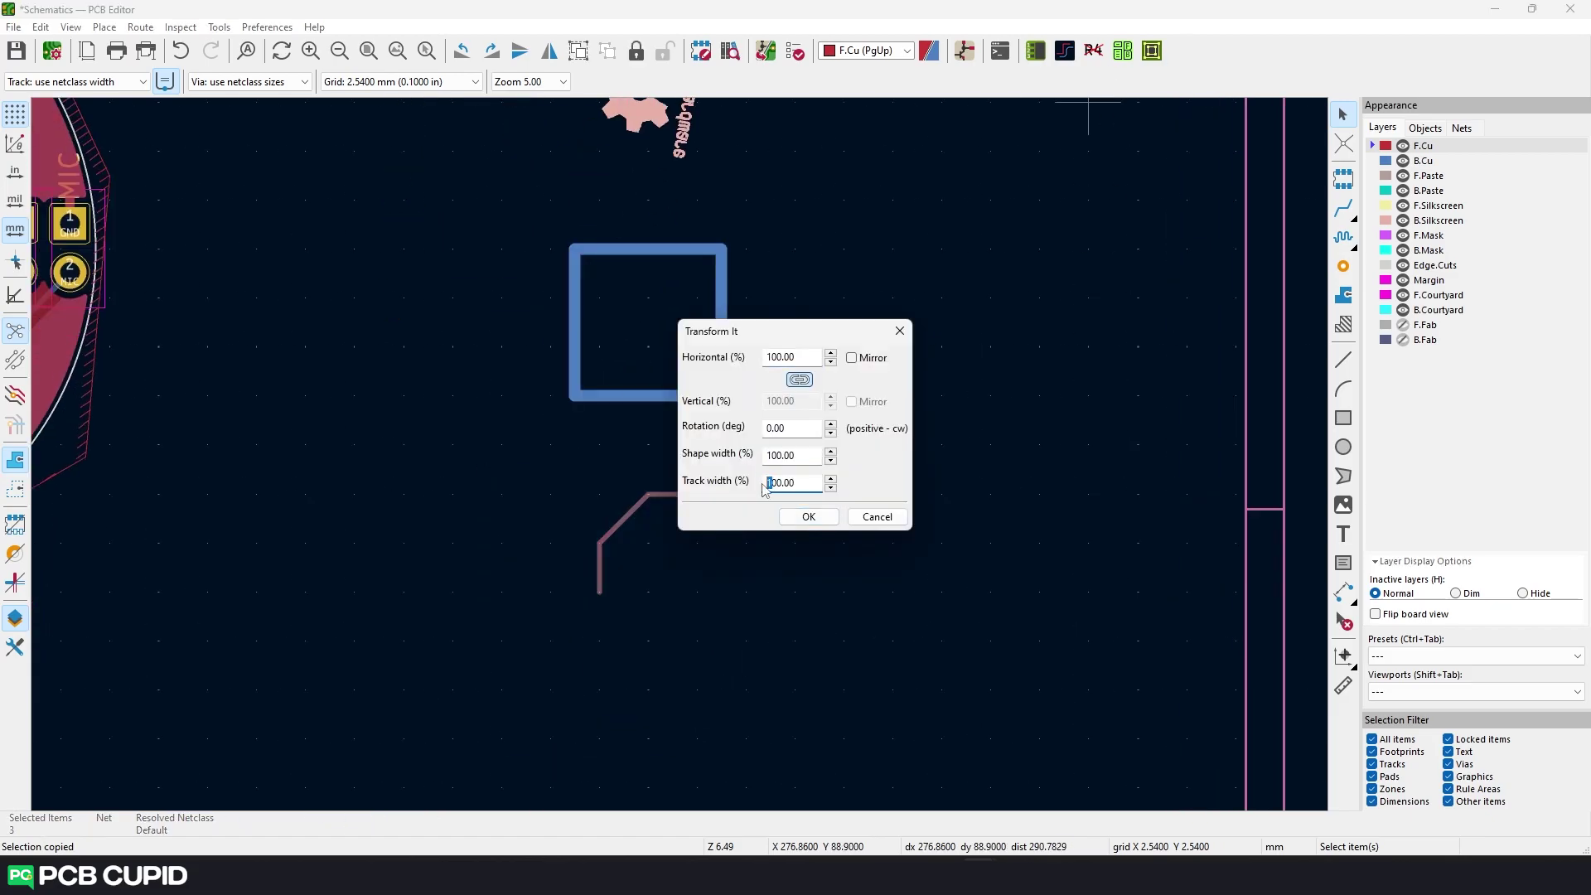
click(808, 519)
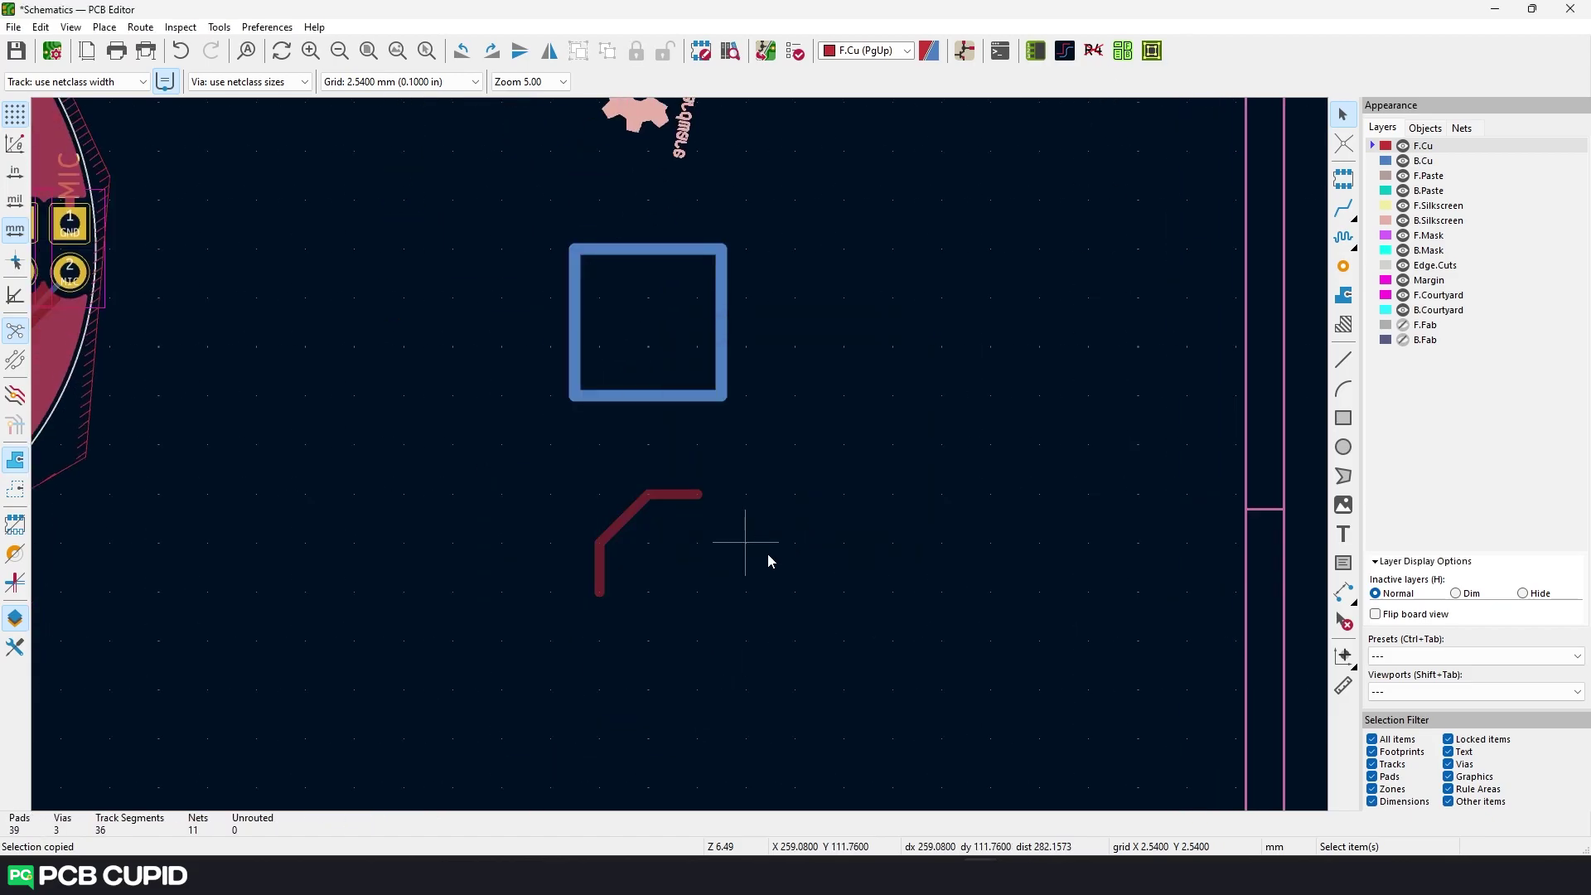
View the board's designators in the 3D viewer
key(alt+3)
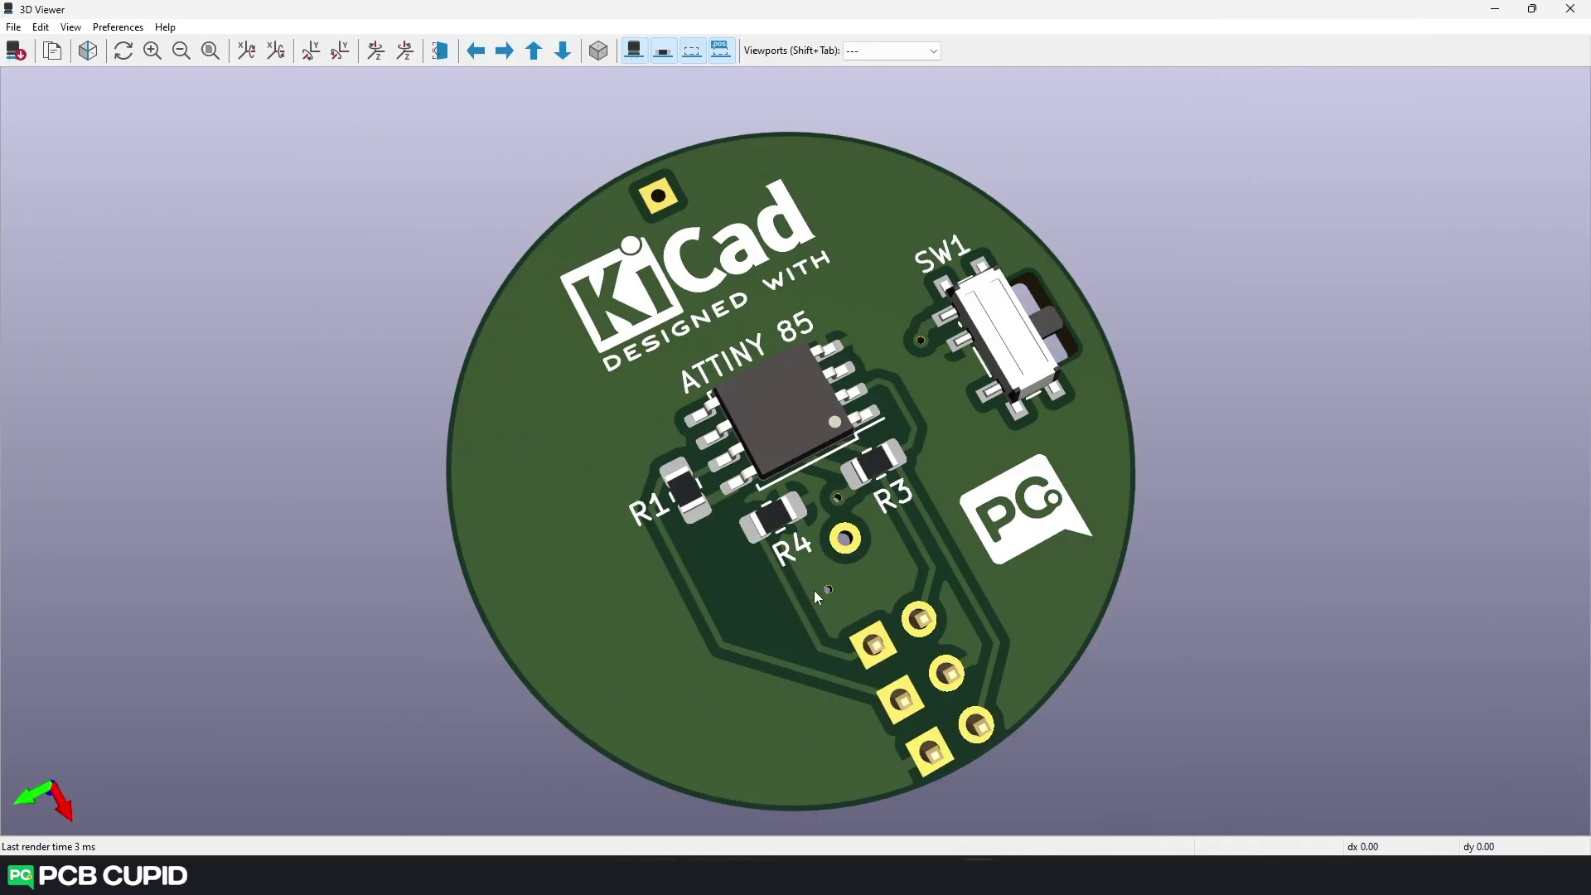
scroll(802, 562, up, 1)
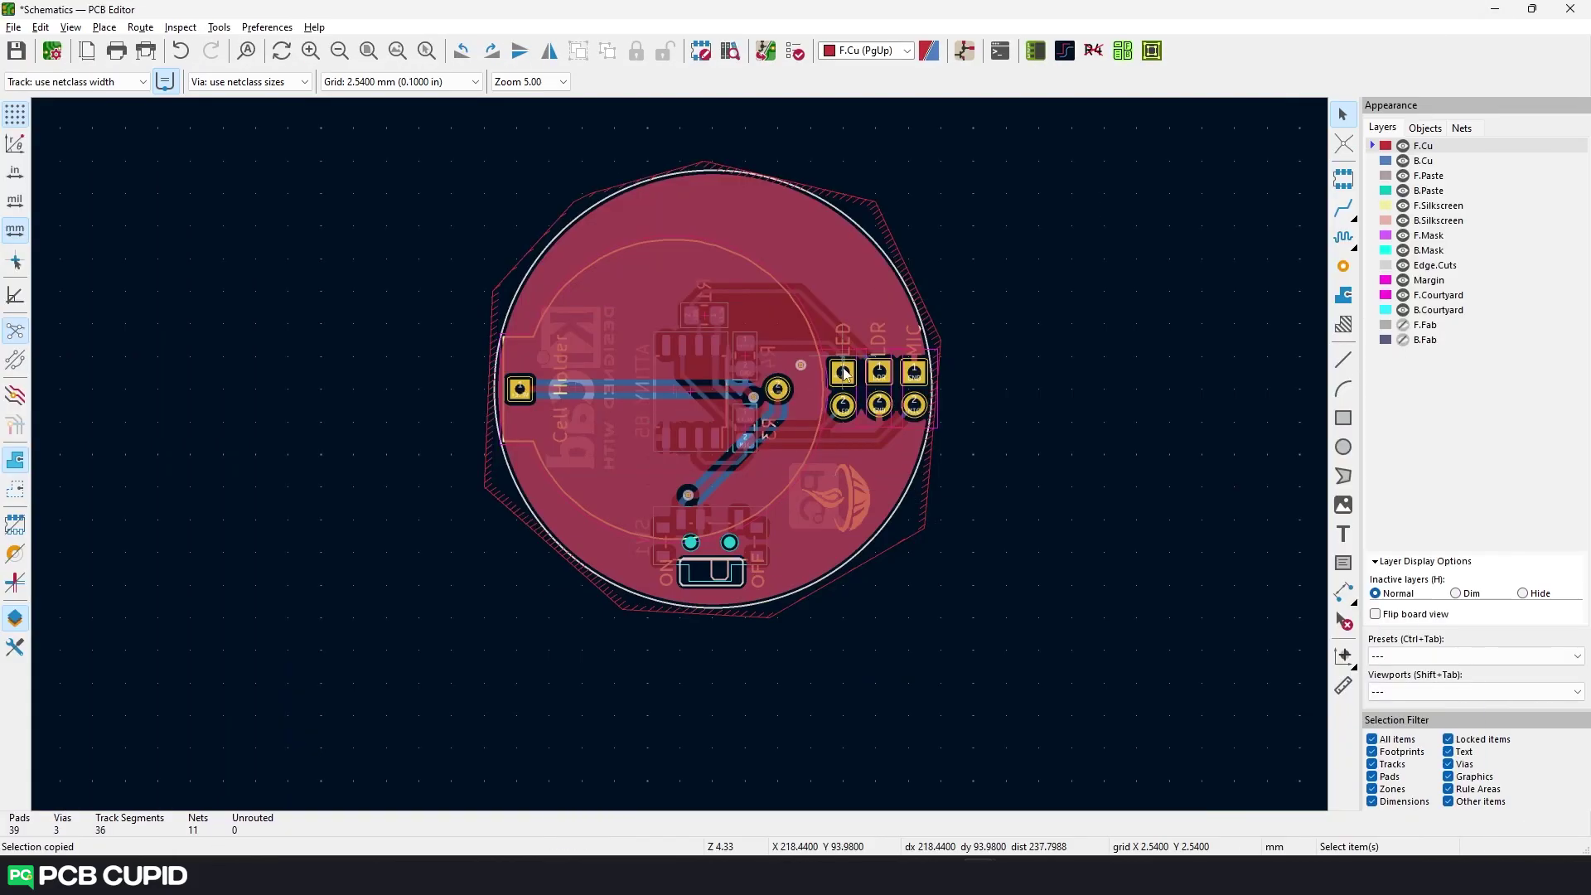
scroll(680, 454, up, 5)
Inspect the R4 resistor's footprint properties, then select all board items
click(678, 419)
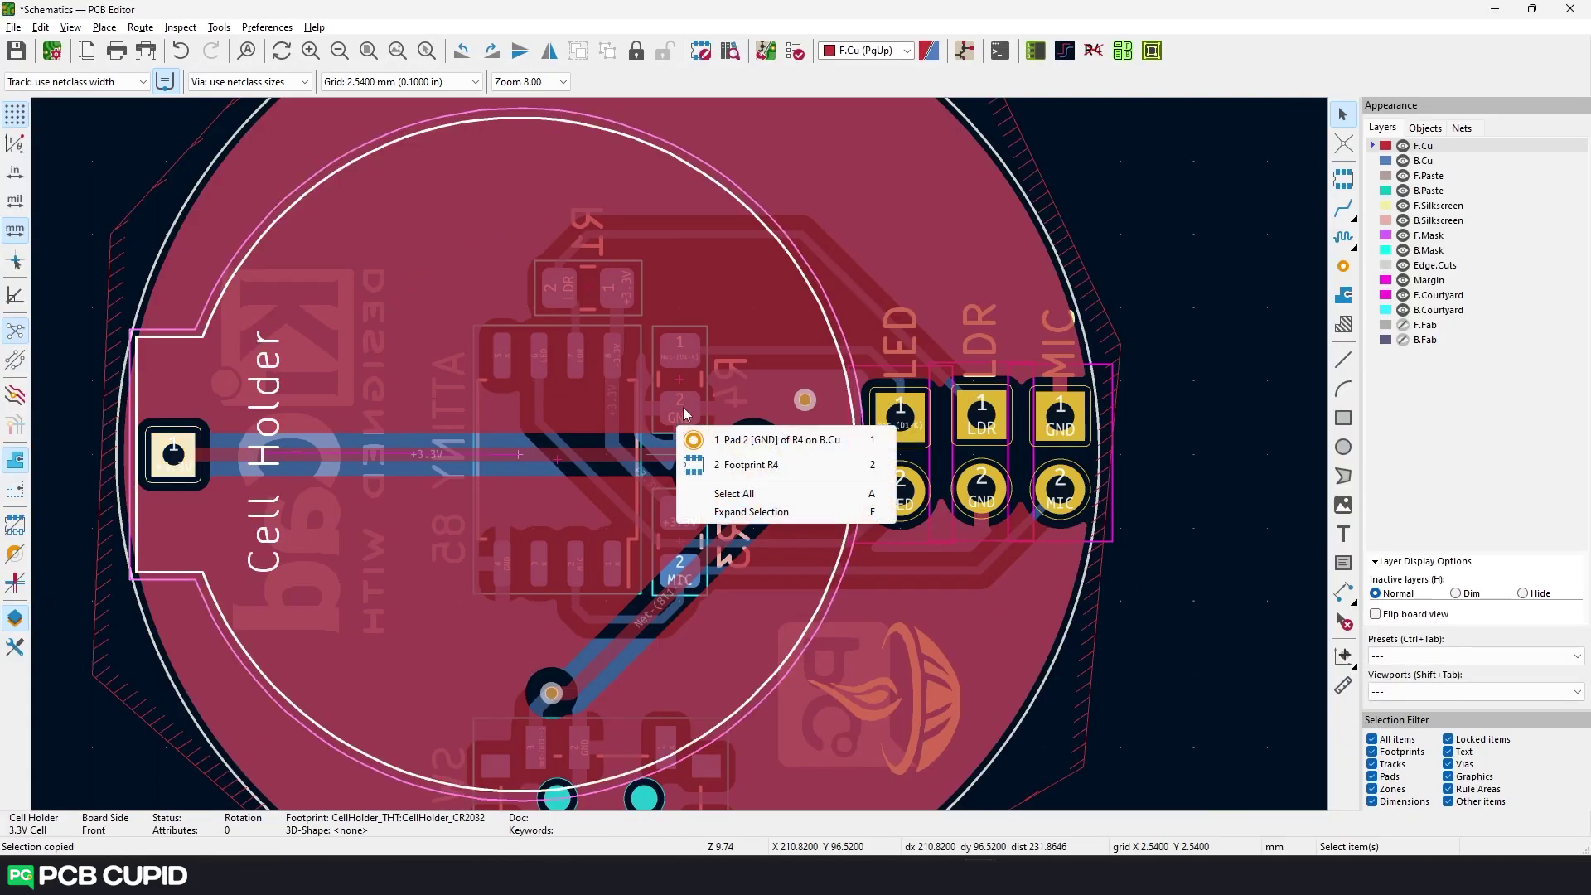
click(733, 431)
key(ctrl+c)
double_click(733, 431)
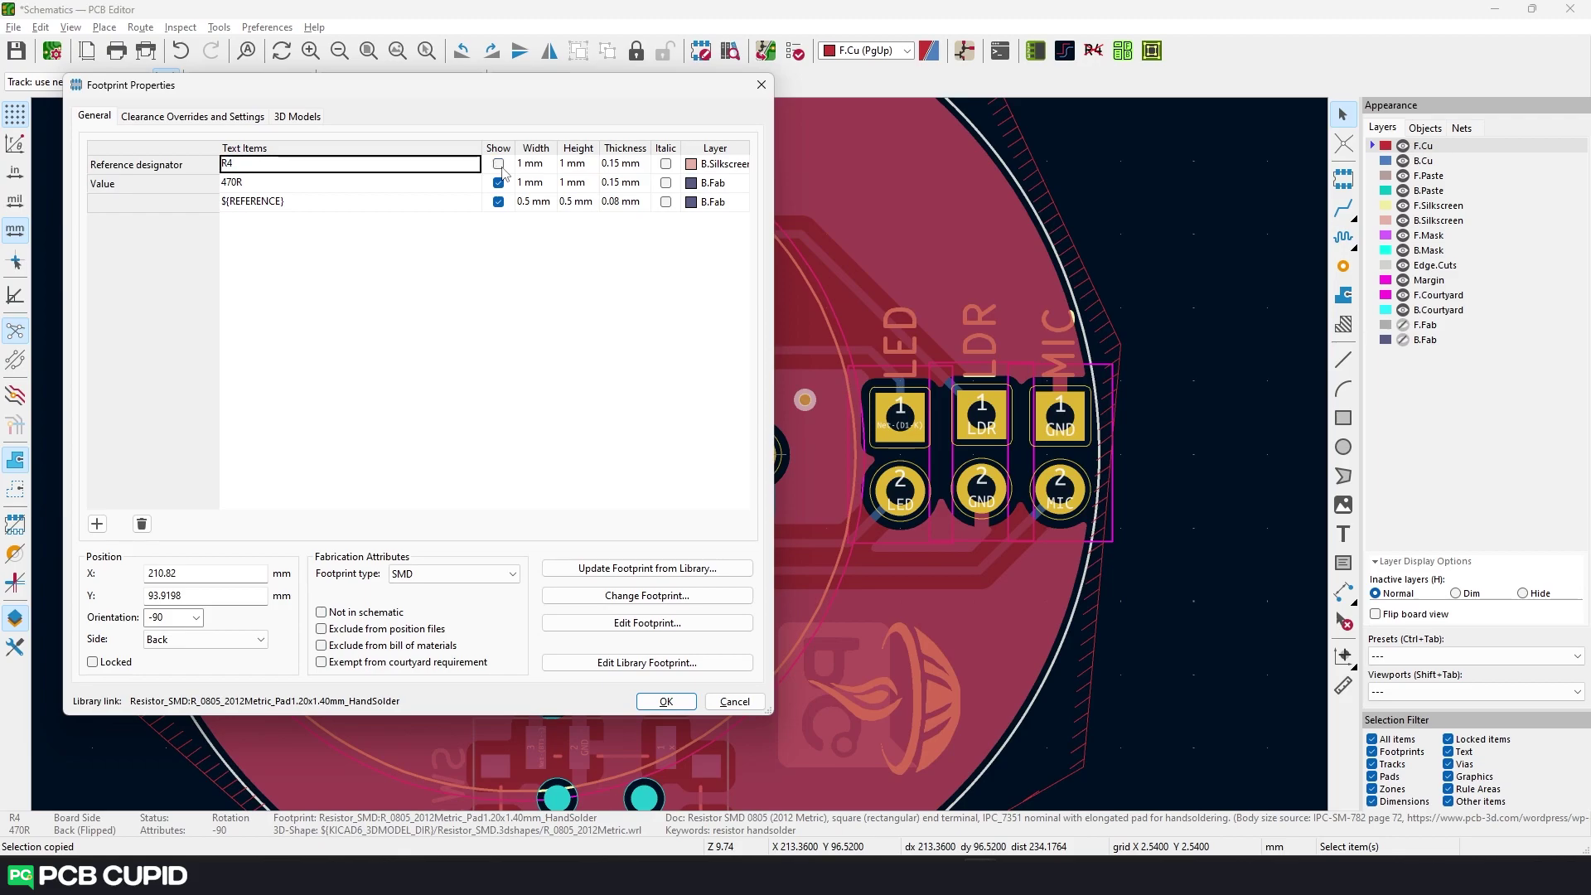
click(665, 701)
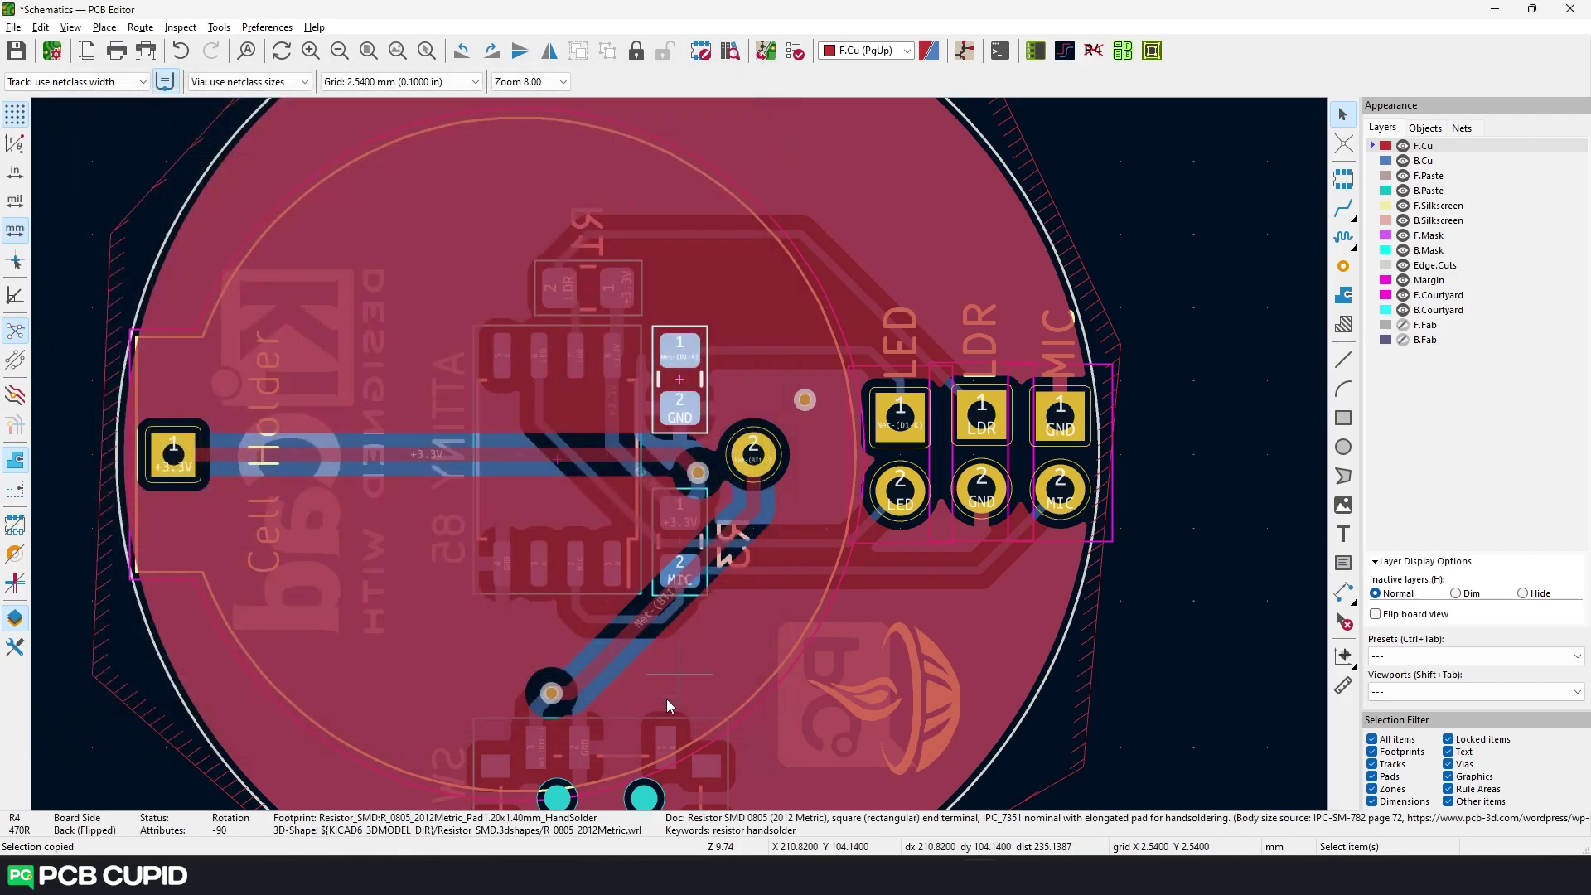
scroll(701, 499, down, 2)
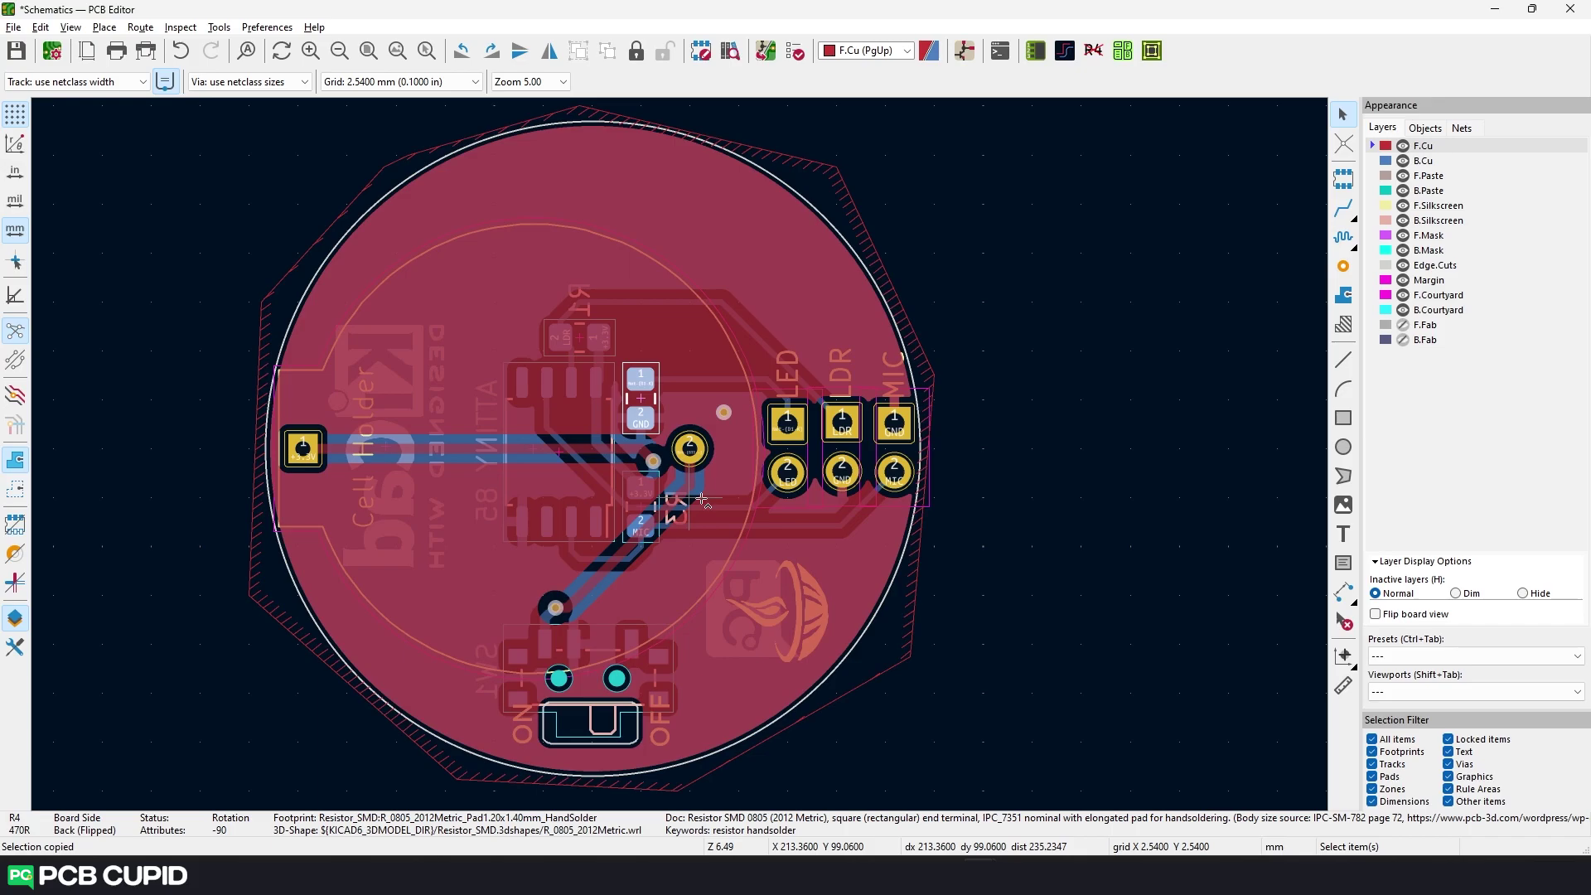
key(ctrl+a)
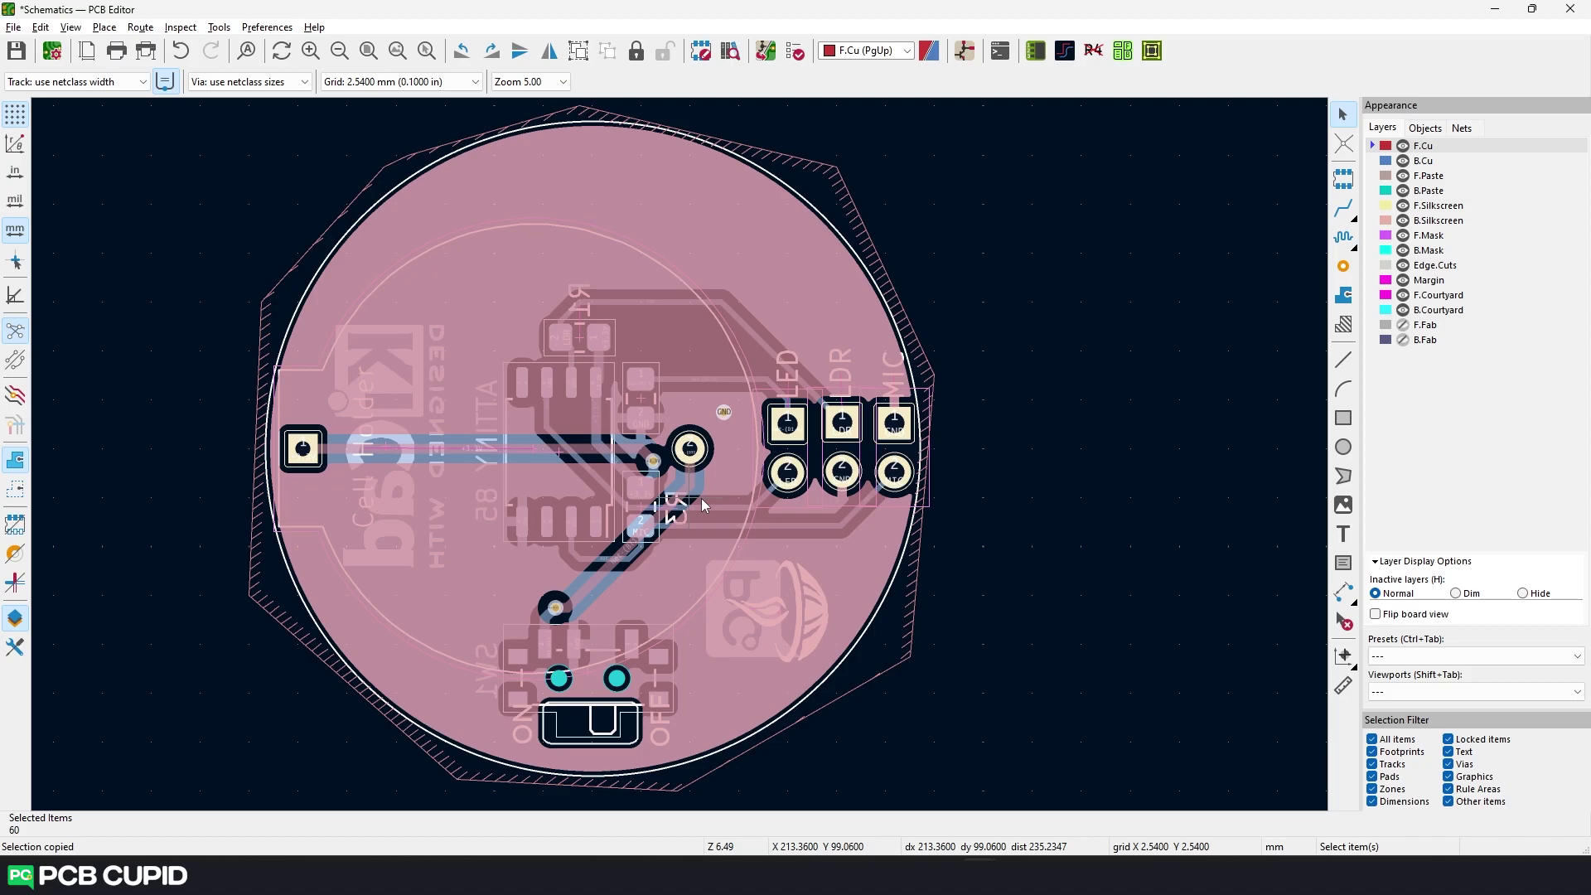
Bulk-hide the silkscreen reference designators on all selected footprints
click(1093, 51)
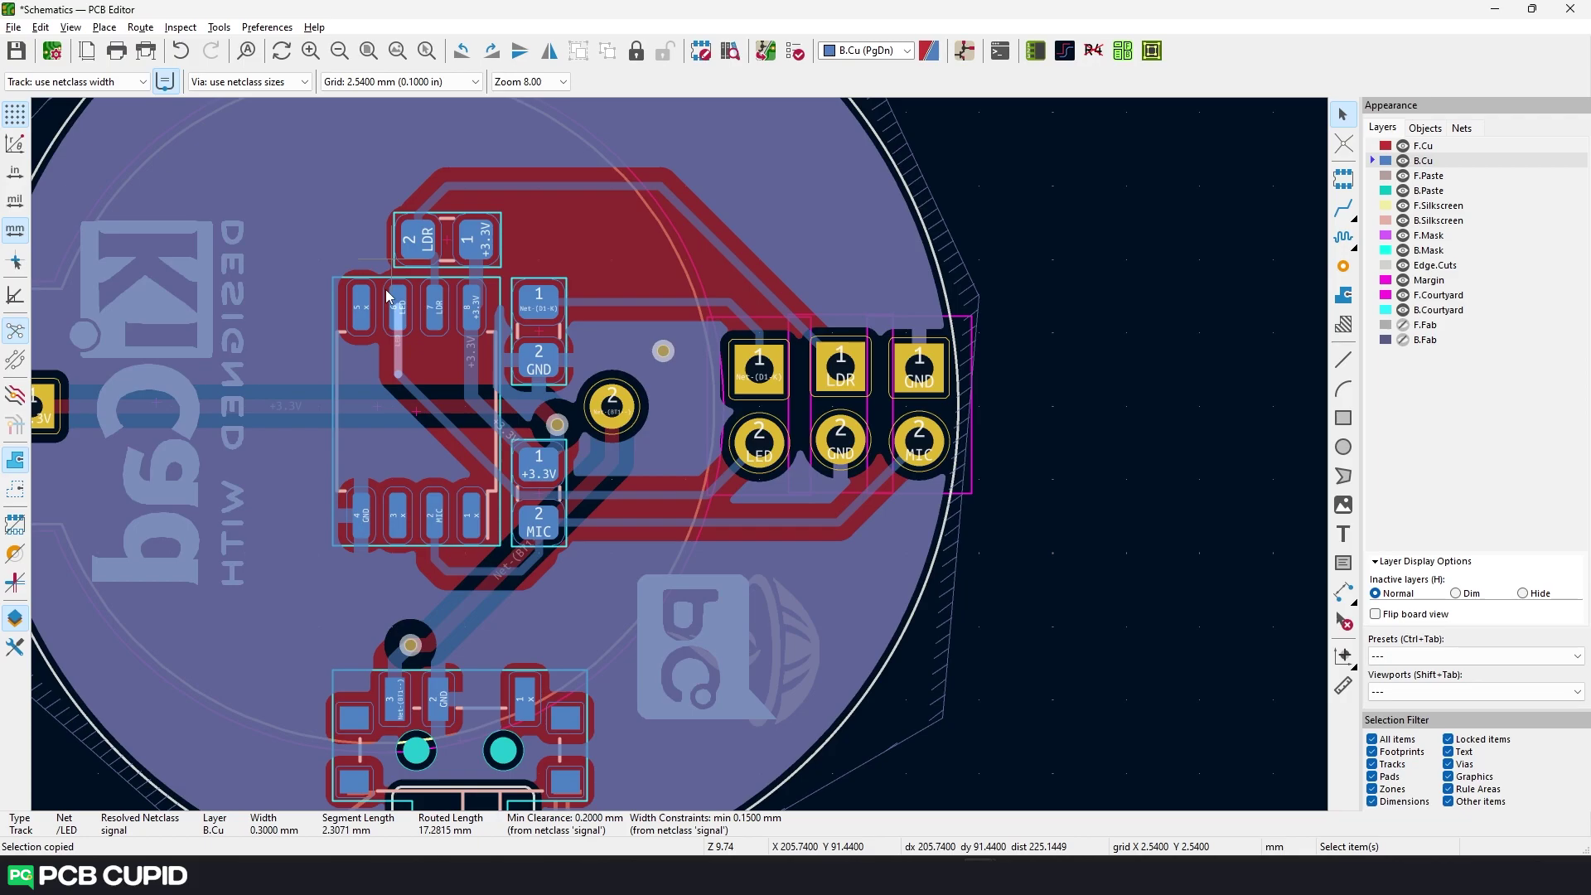
scroll(385, 290, up, 2)
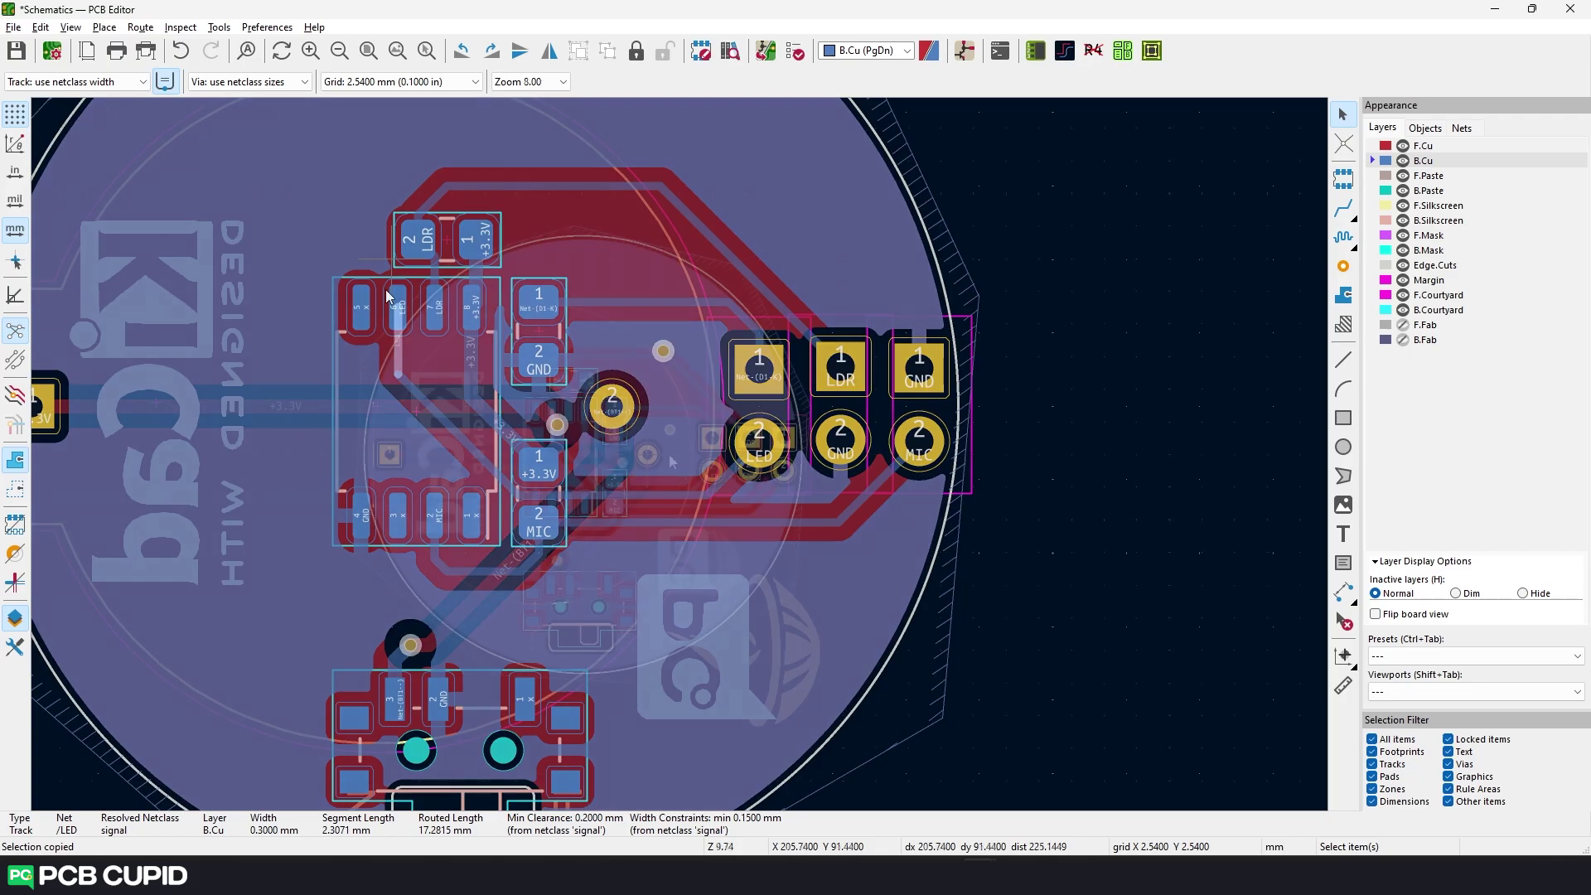
shift+click(721, 438)
right_click(719, 435)
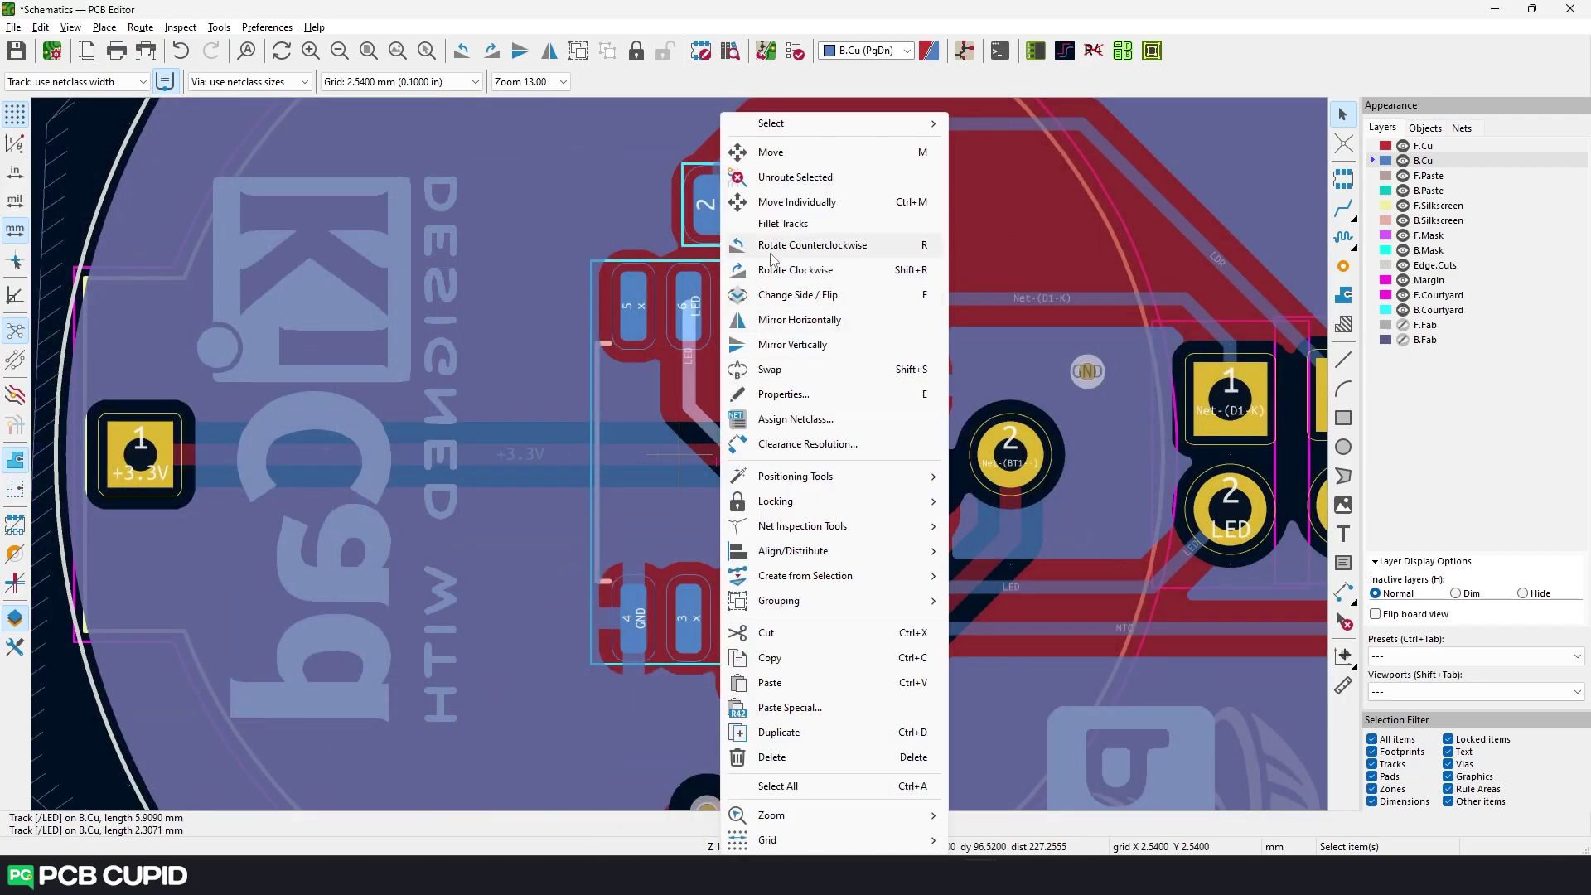
click(796, 224)
text(5)
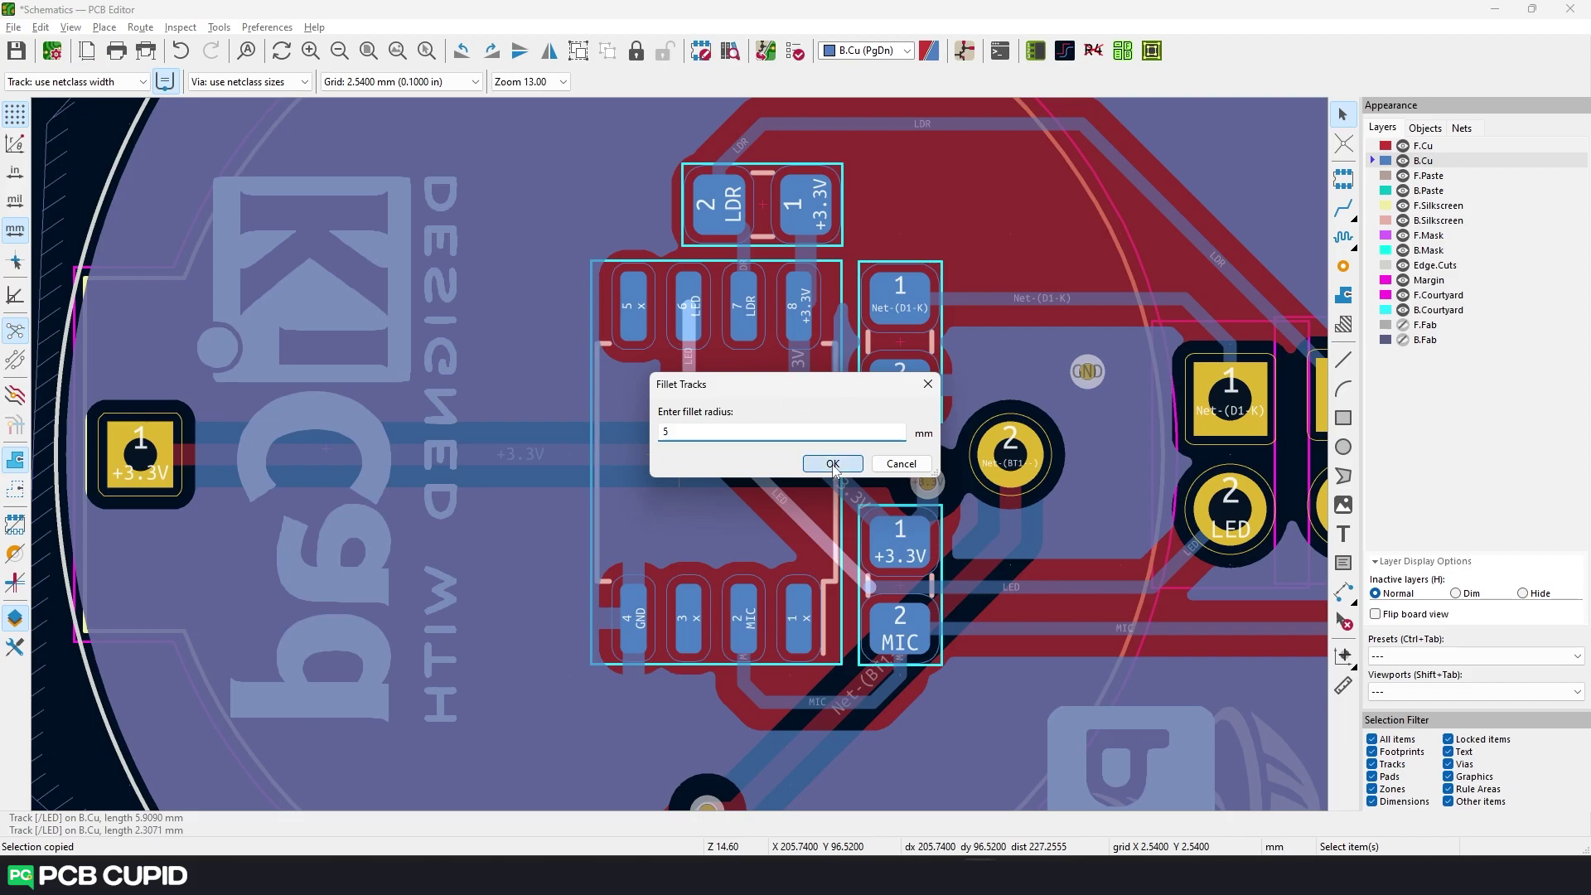
click(832, 463)
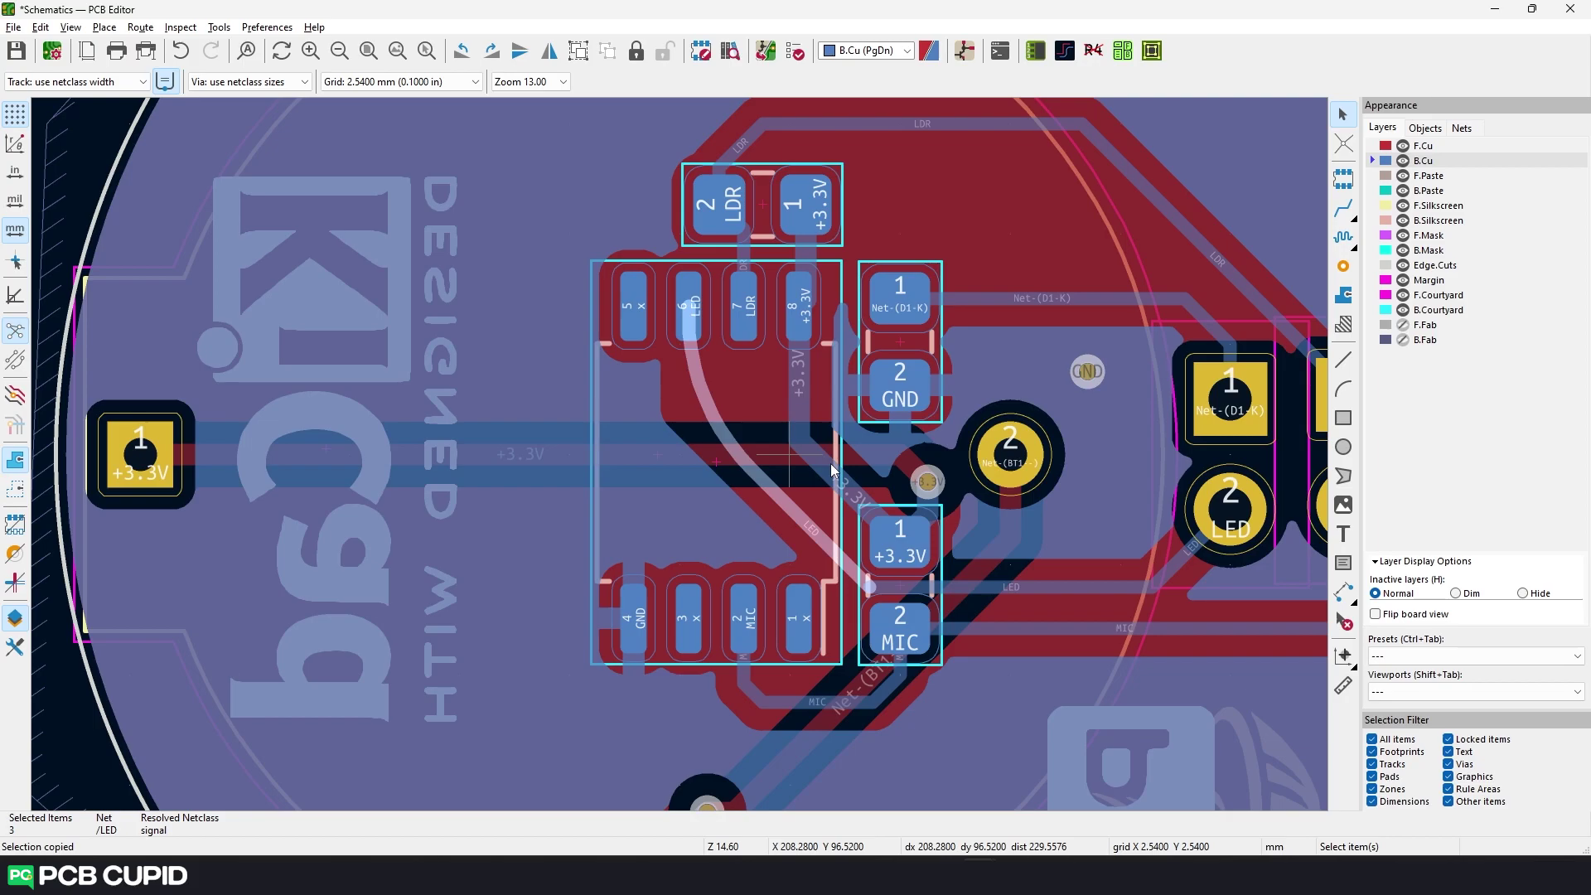
key(ctrl+z)
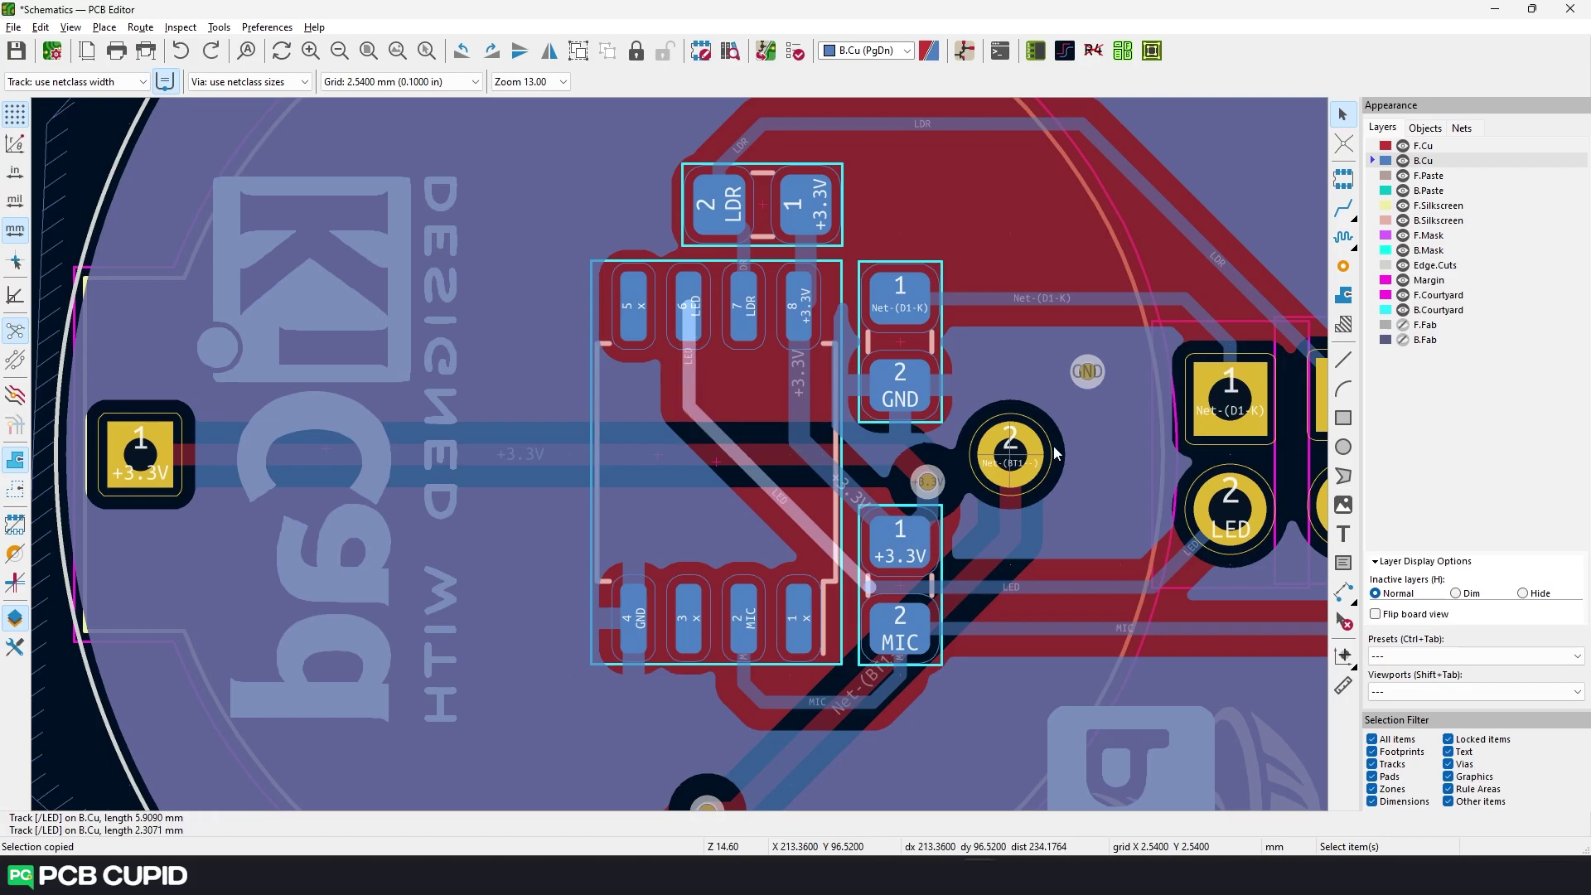
Run Round Tracks on the whole board with 3.0 mm radius for the power and signal classes
scroll(1053, 446, down, 4)
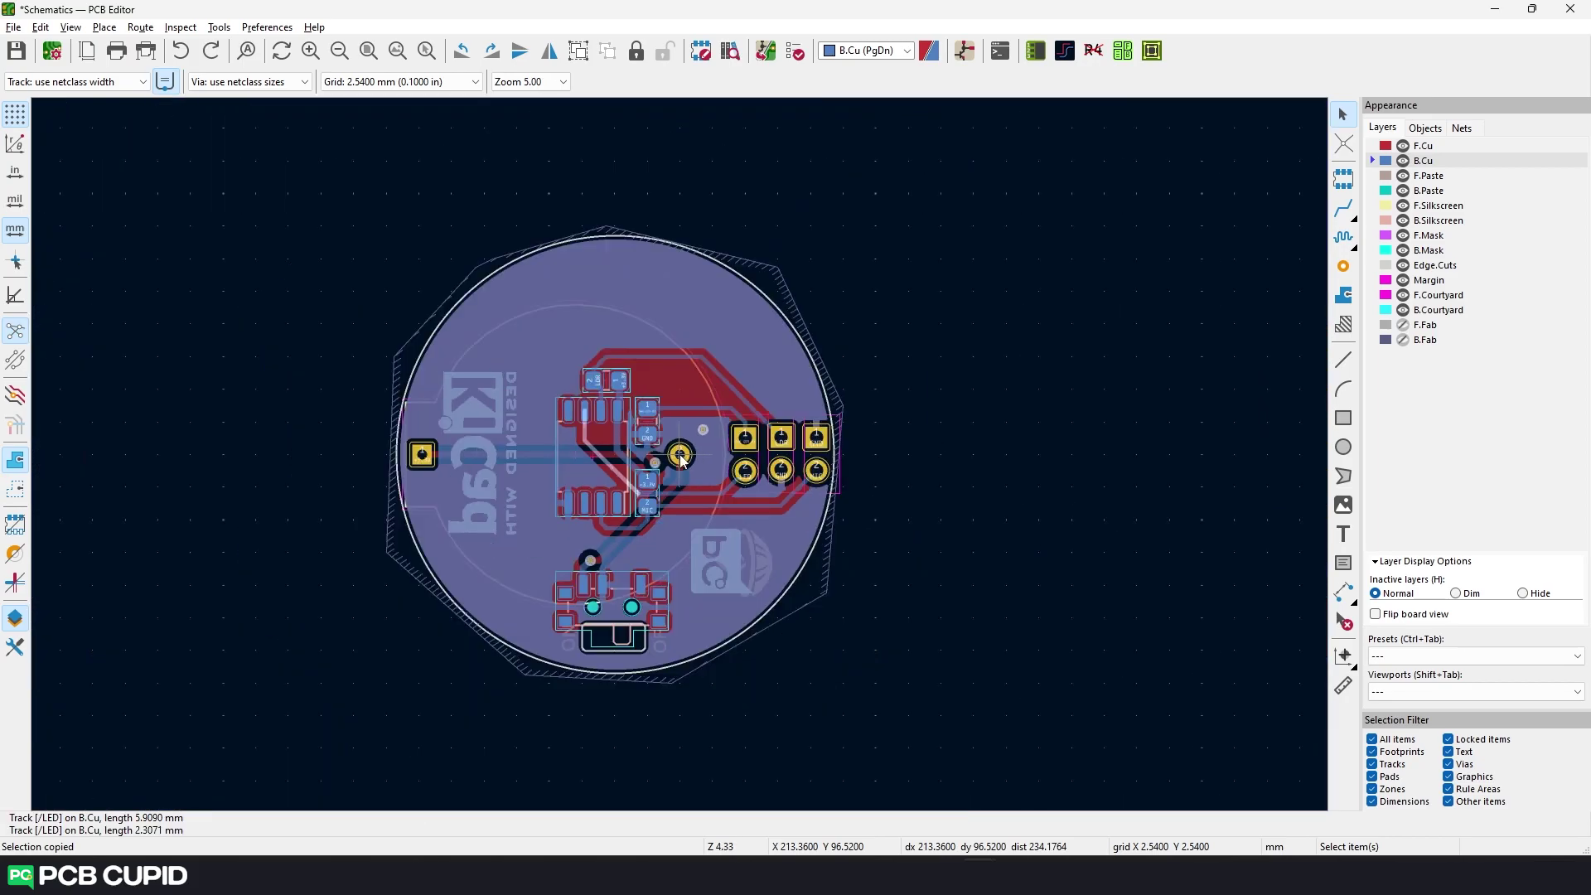
key(ctrl+a)
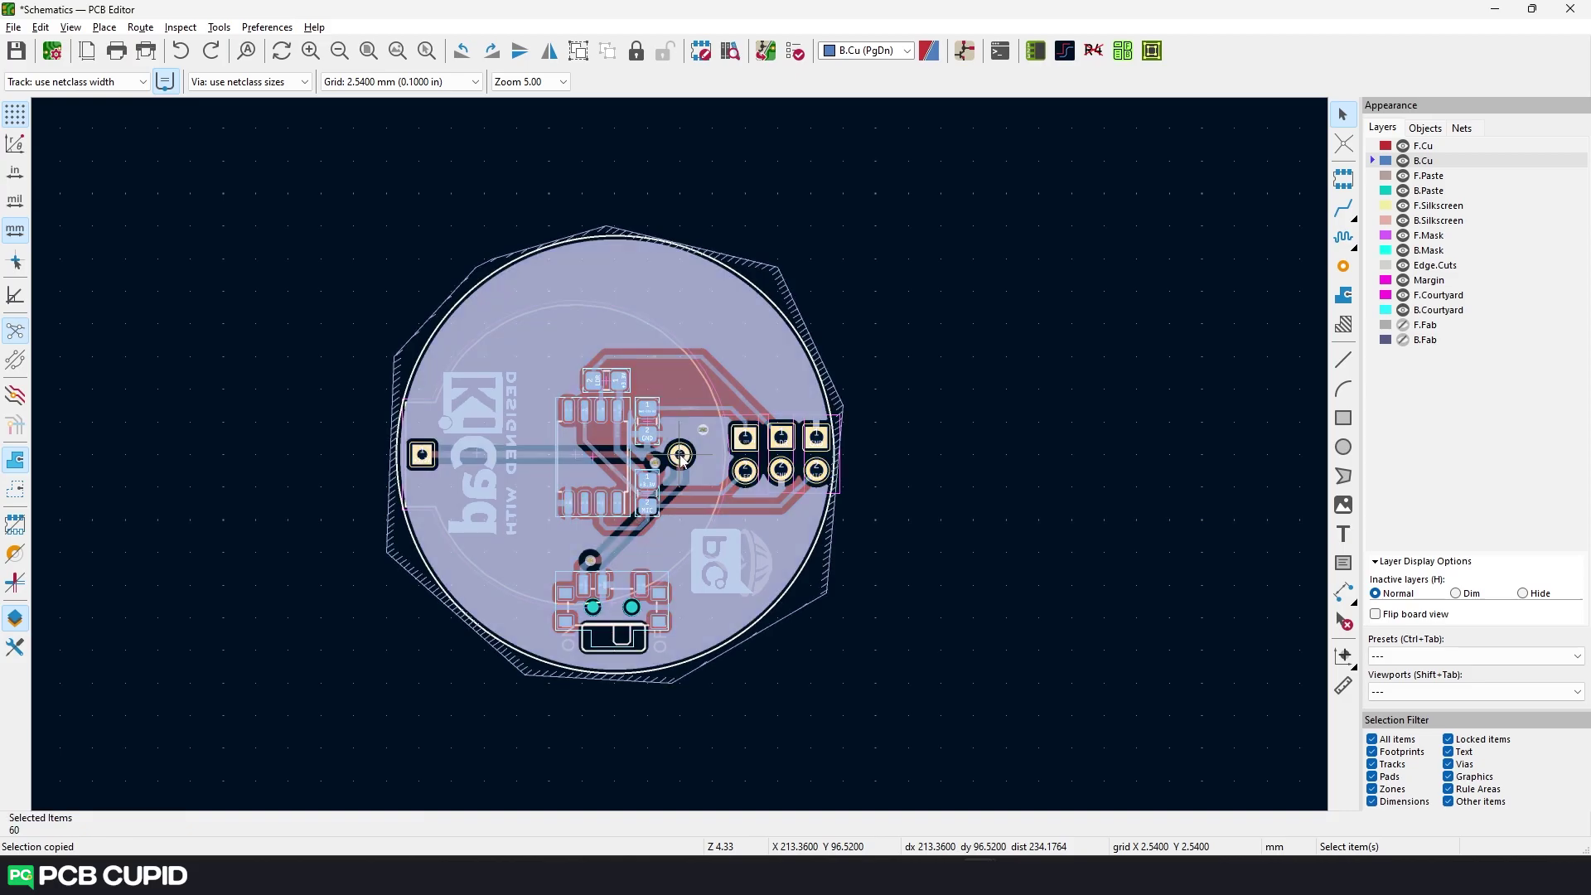
click(1067, 55)
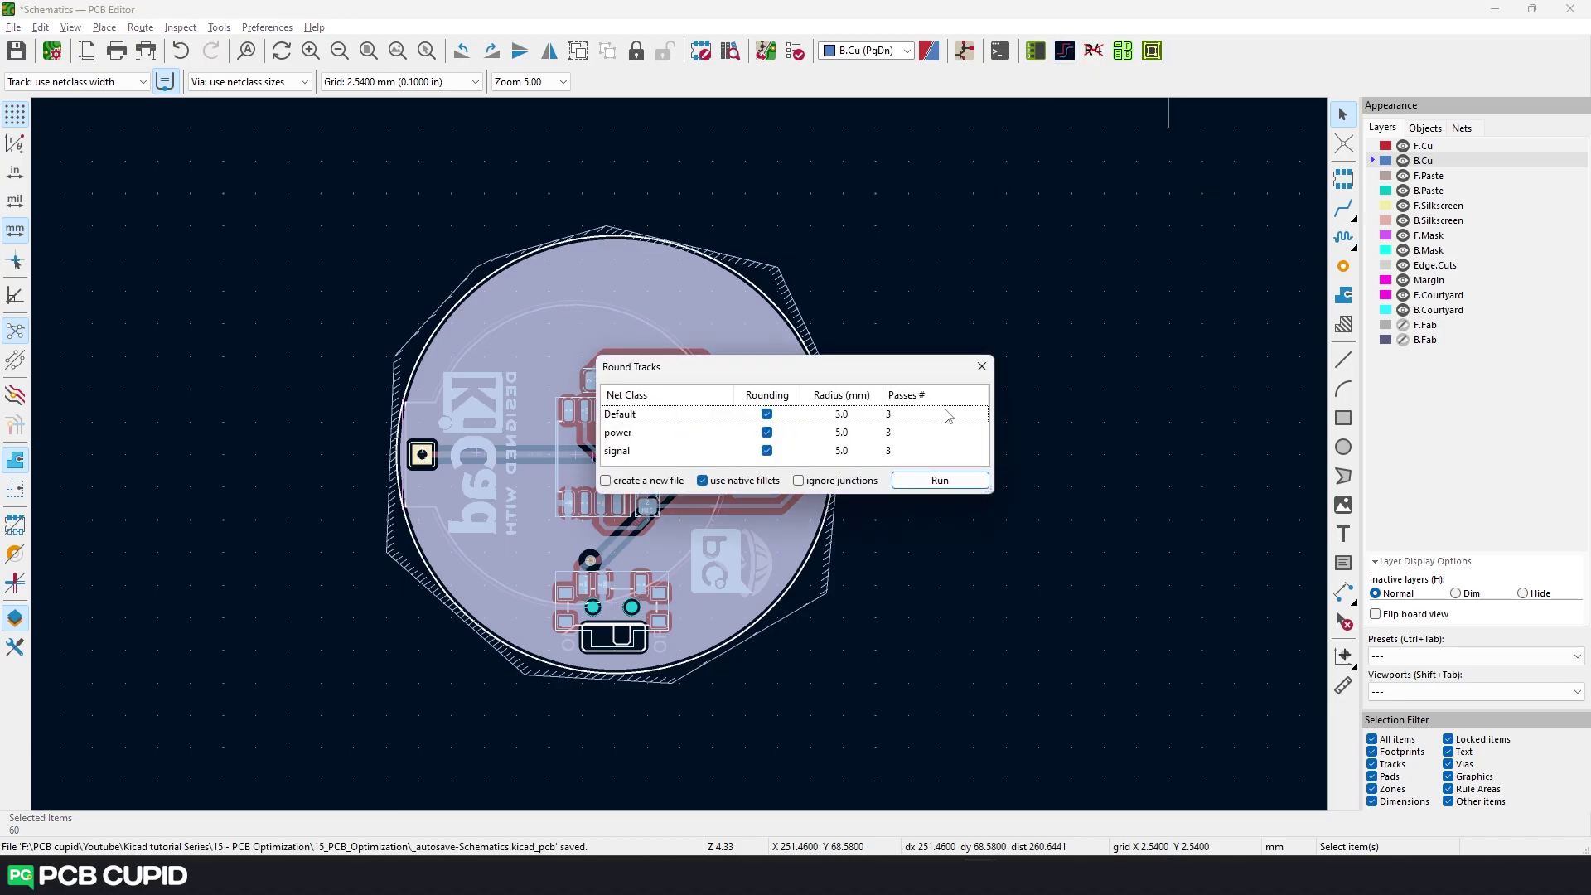
click(839, 431)
text(3)
key(Return)
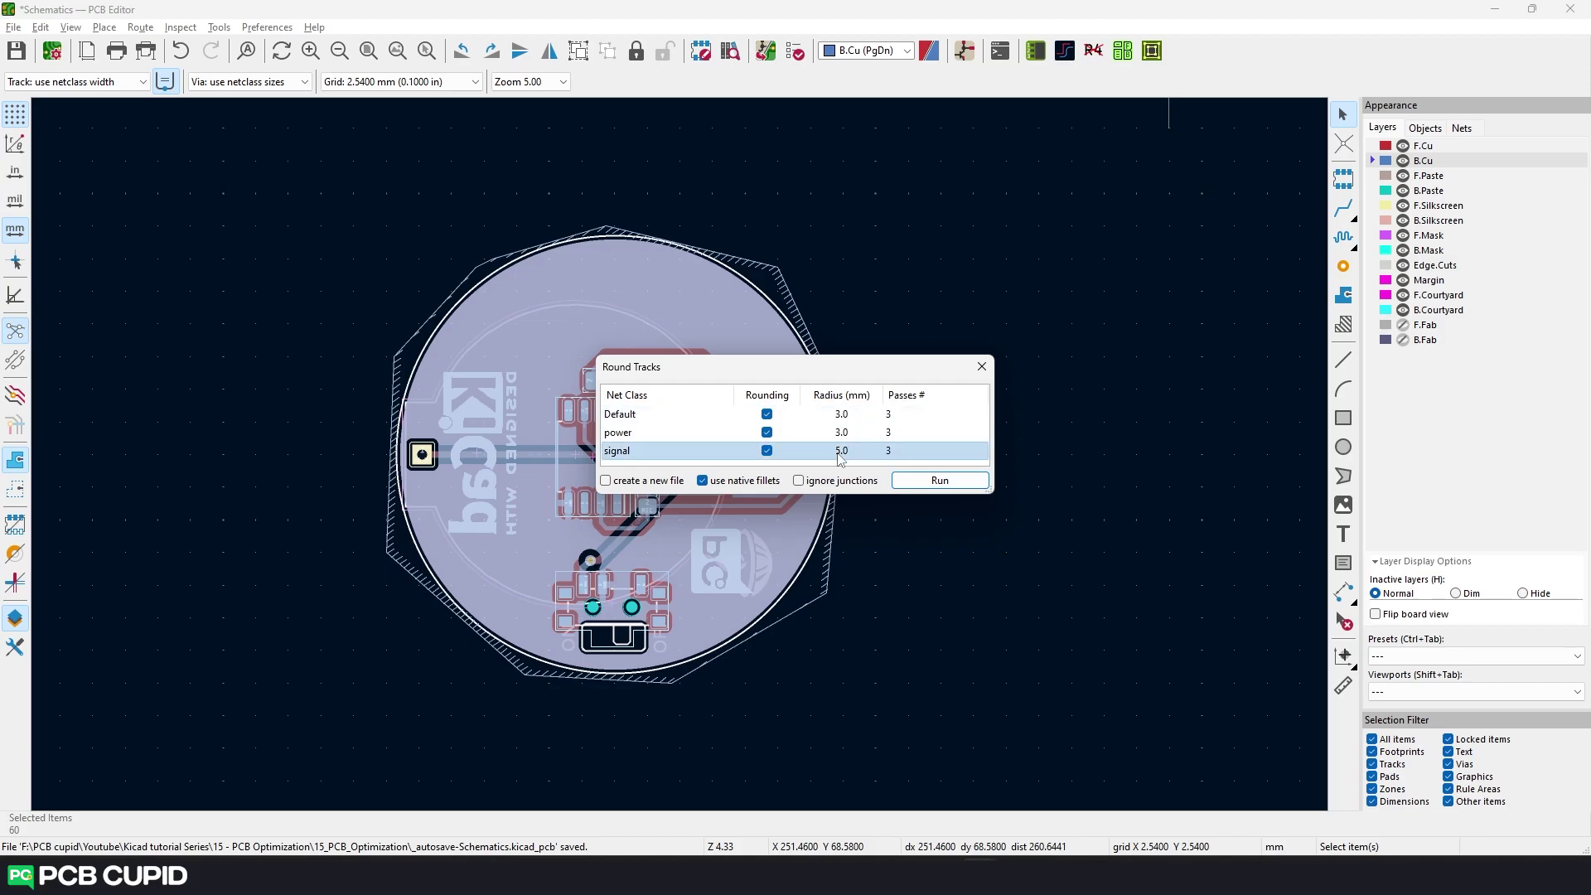
text(3)
click(818, 439)
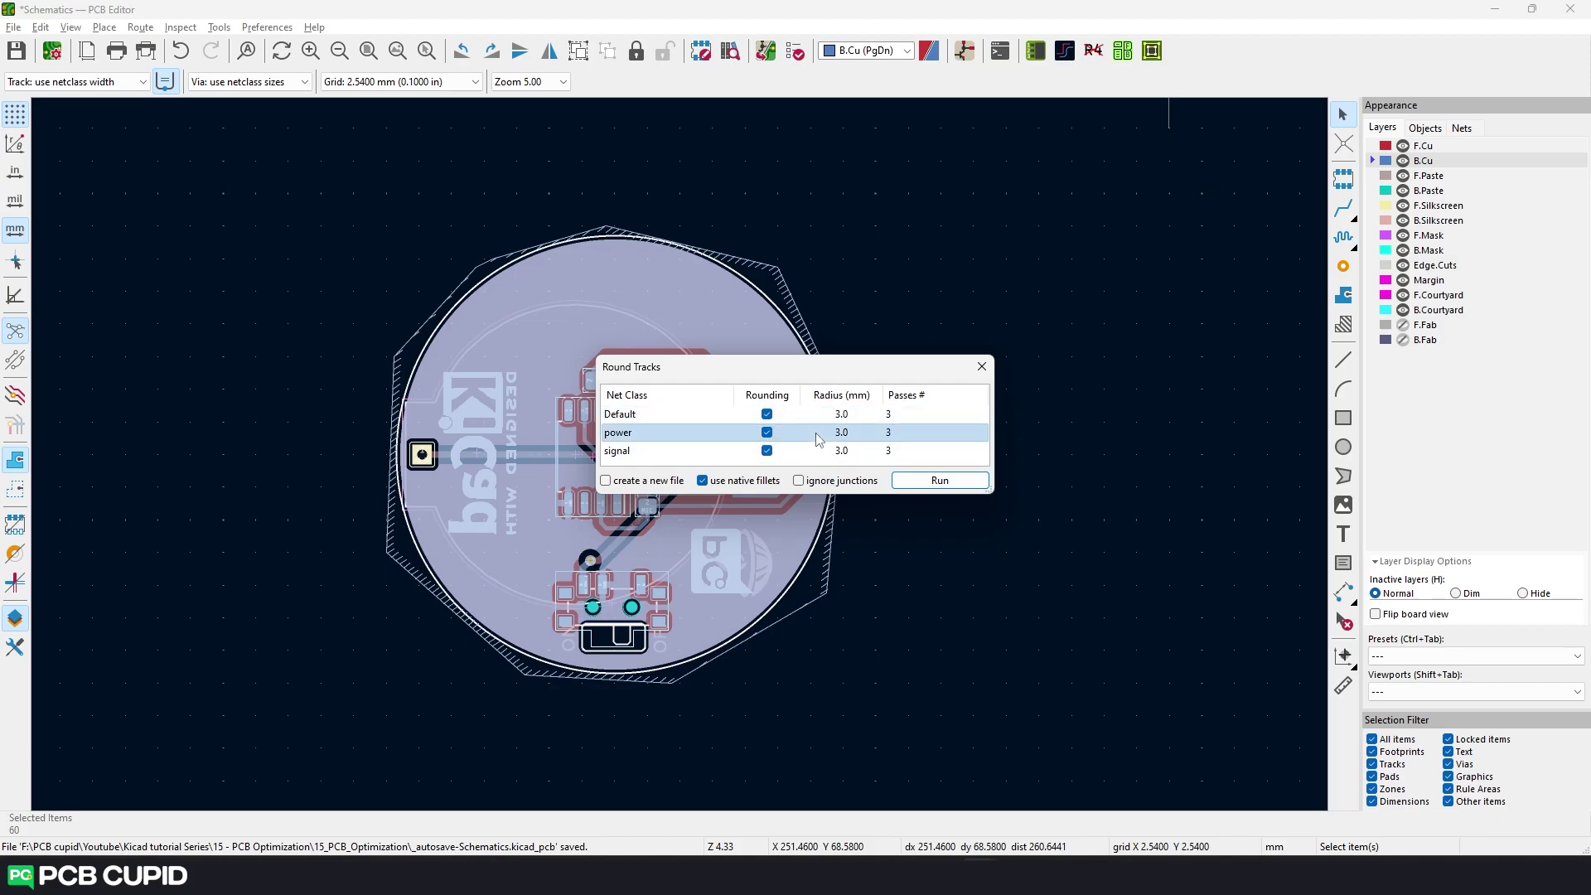
click(961, 482)
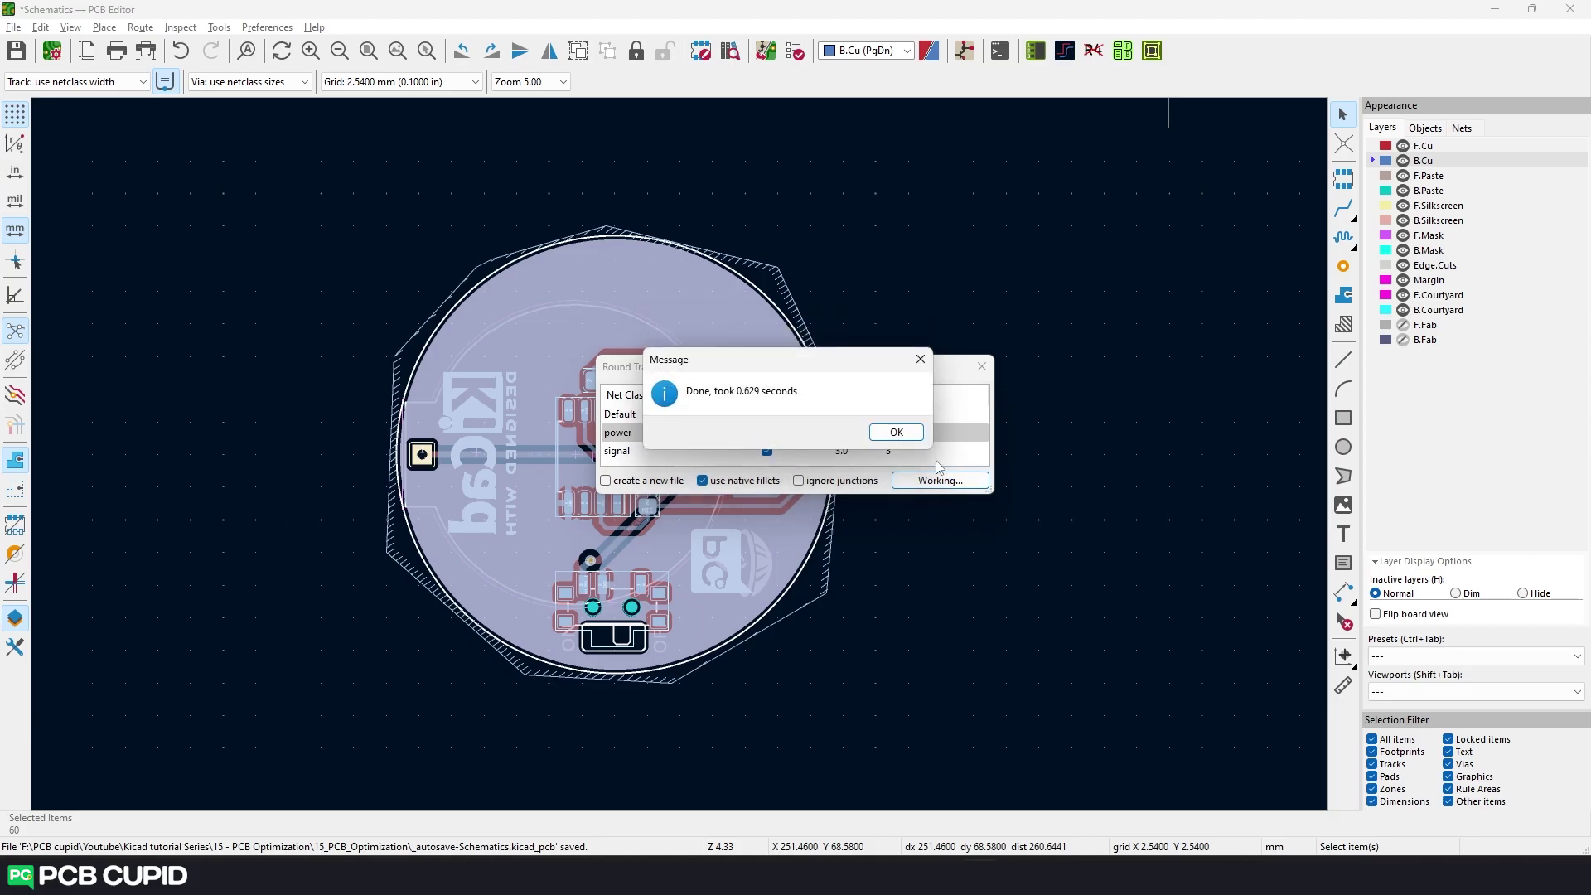
click(897, 432)
scroll(649, 487, up, 6)
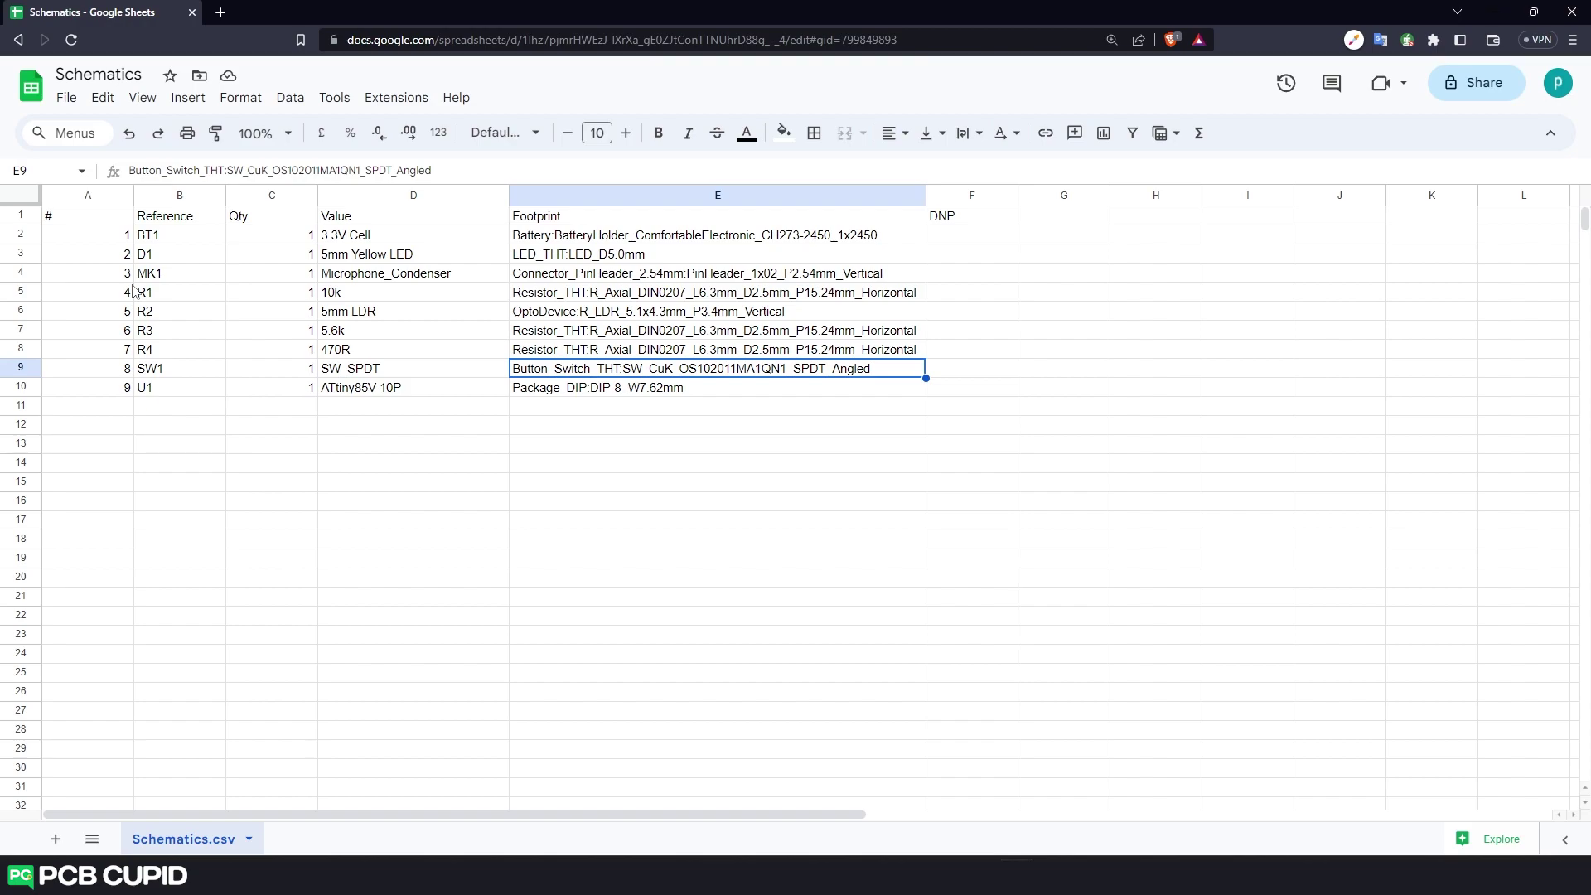
Highlight the CSV component table A1:E8, then clear the selection
drag(87, 217, 659, 358)
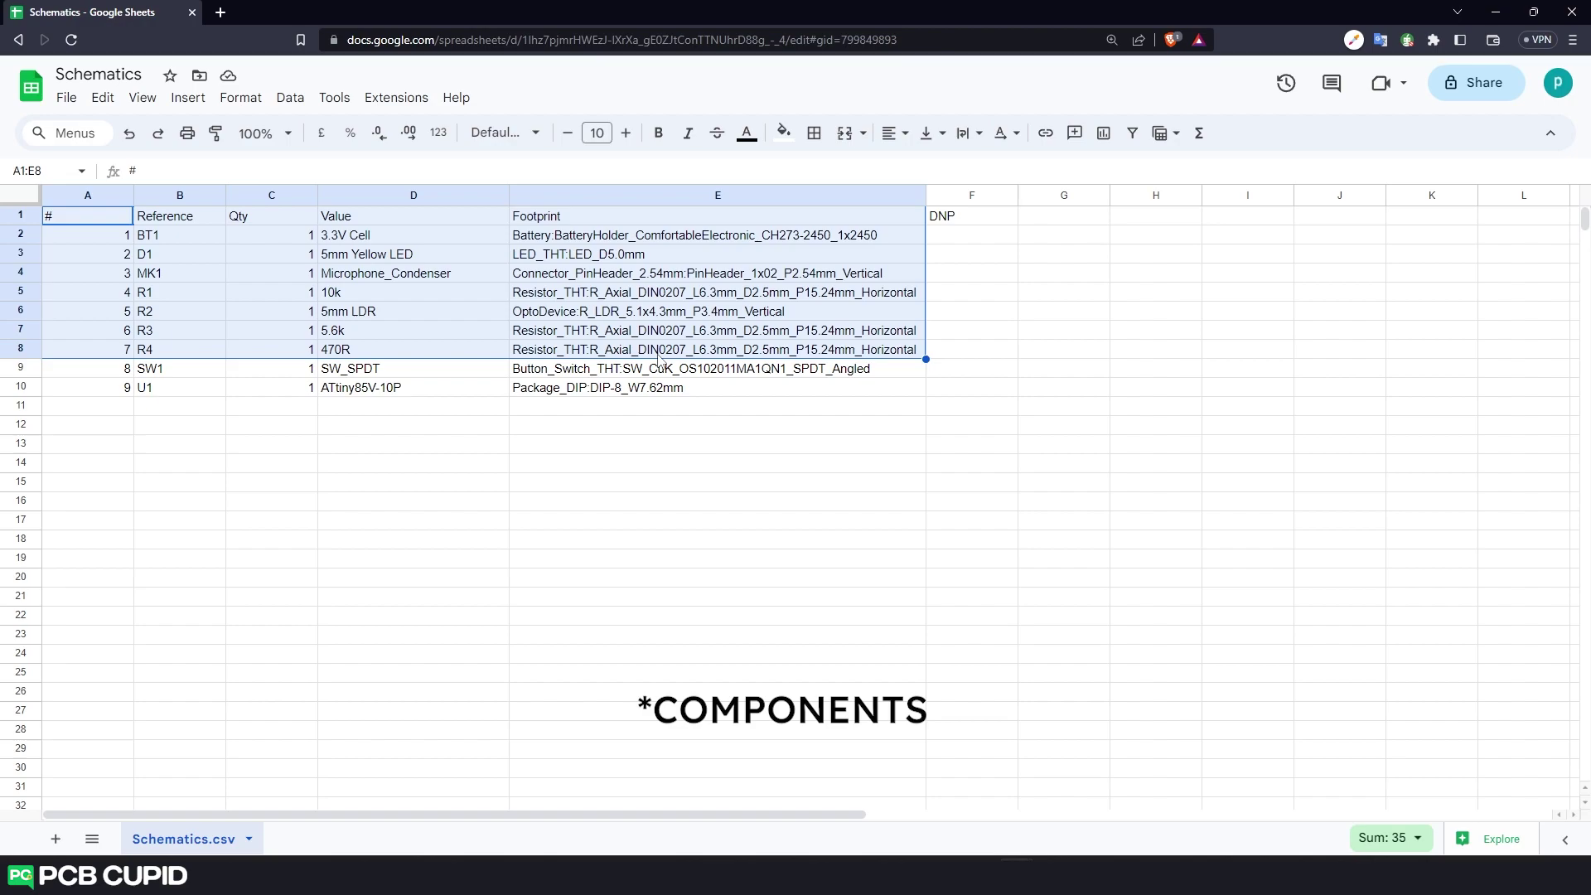
click(707, 411)
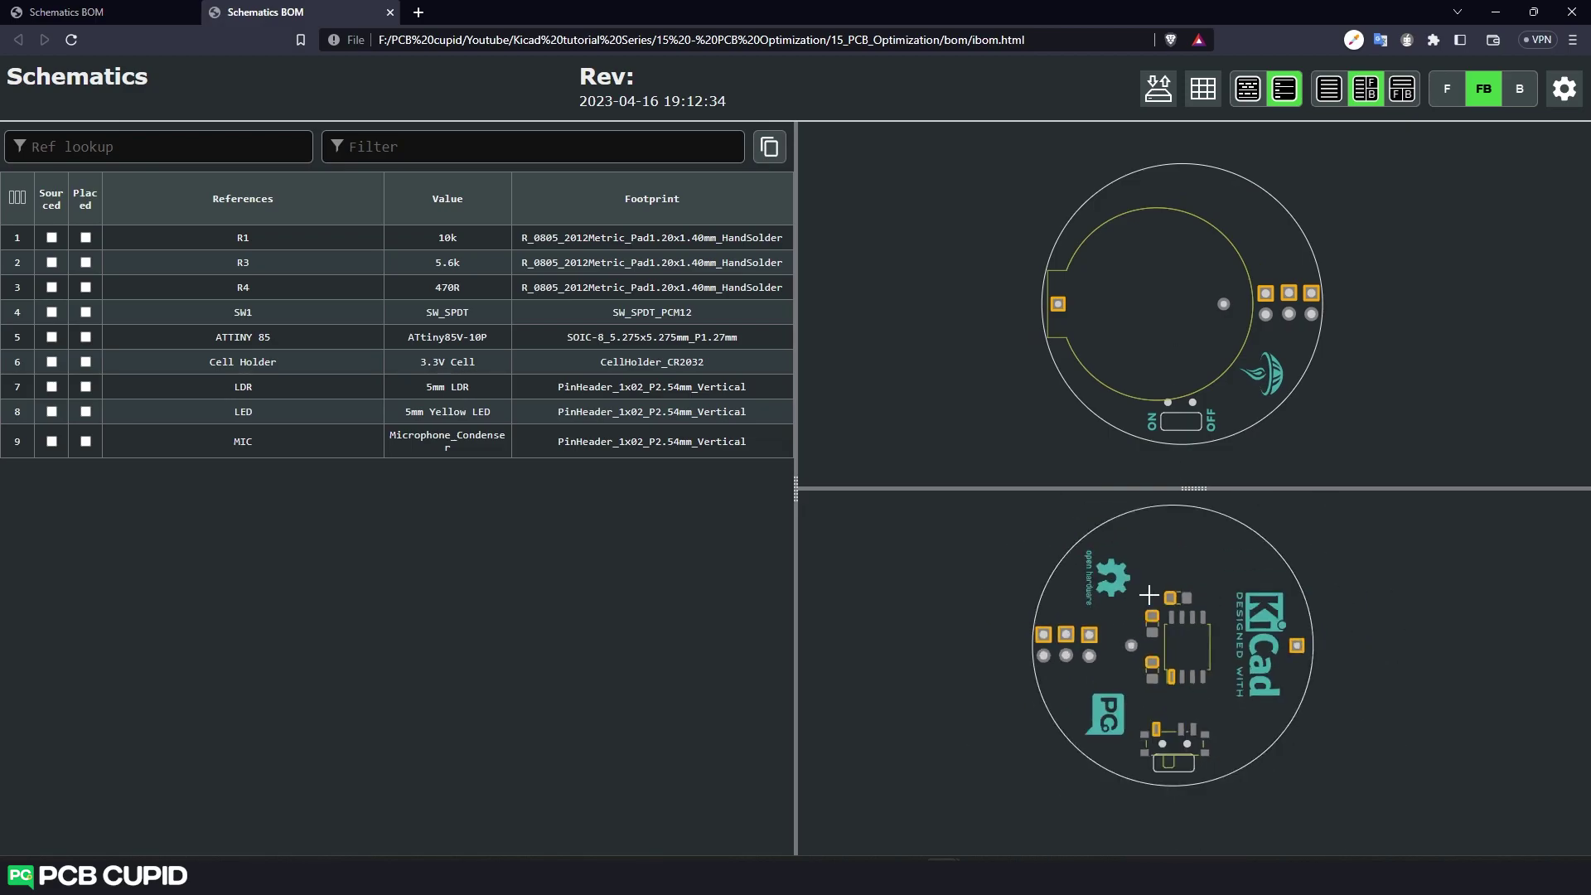
Mark R1, R3 and R4 as placed, then unmark them again
click(87, 238)
click(88, 262)
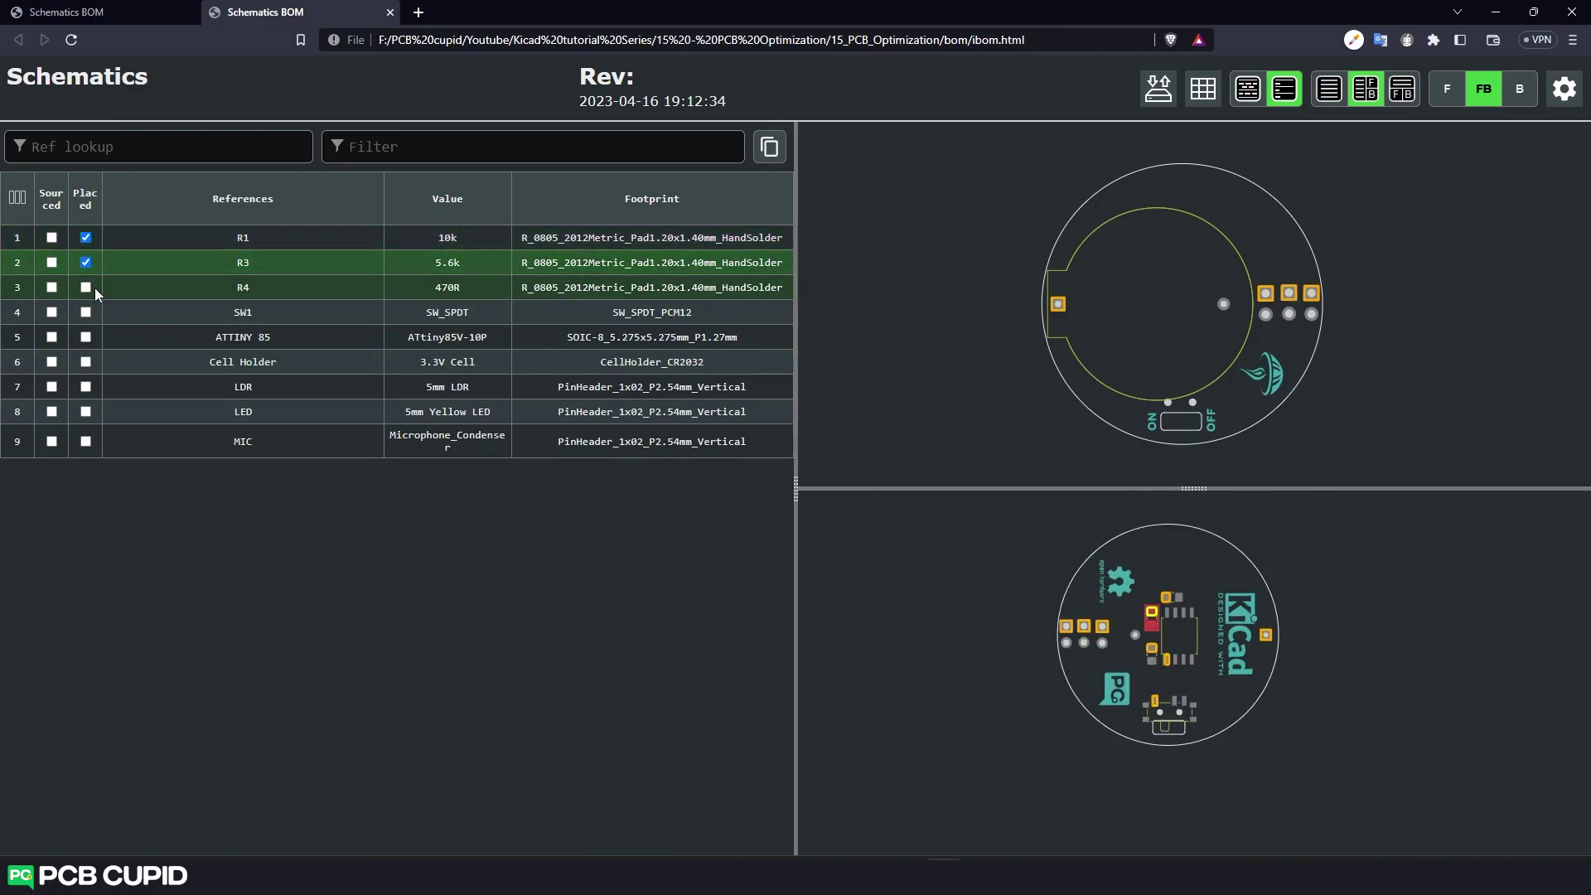
click(85, 287)
click(86, 261)
click(85, 238)
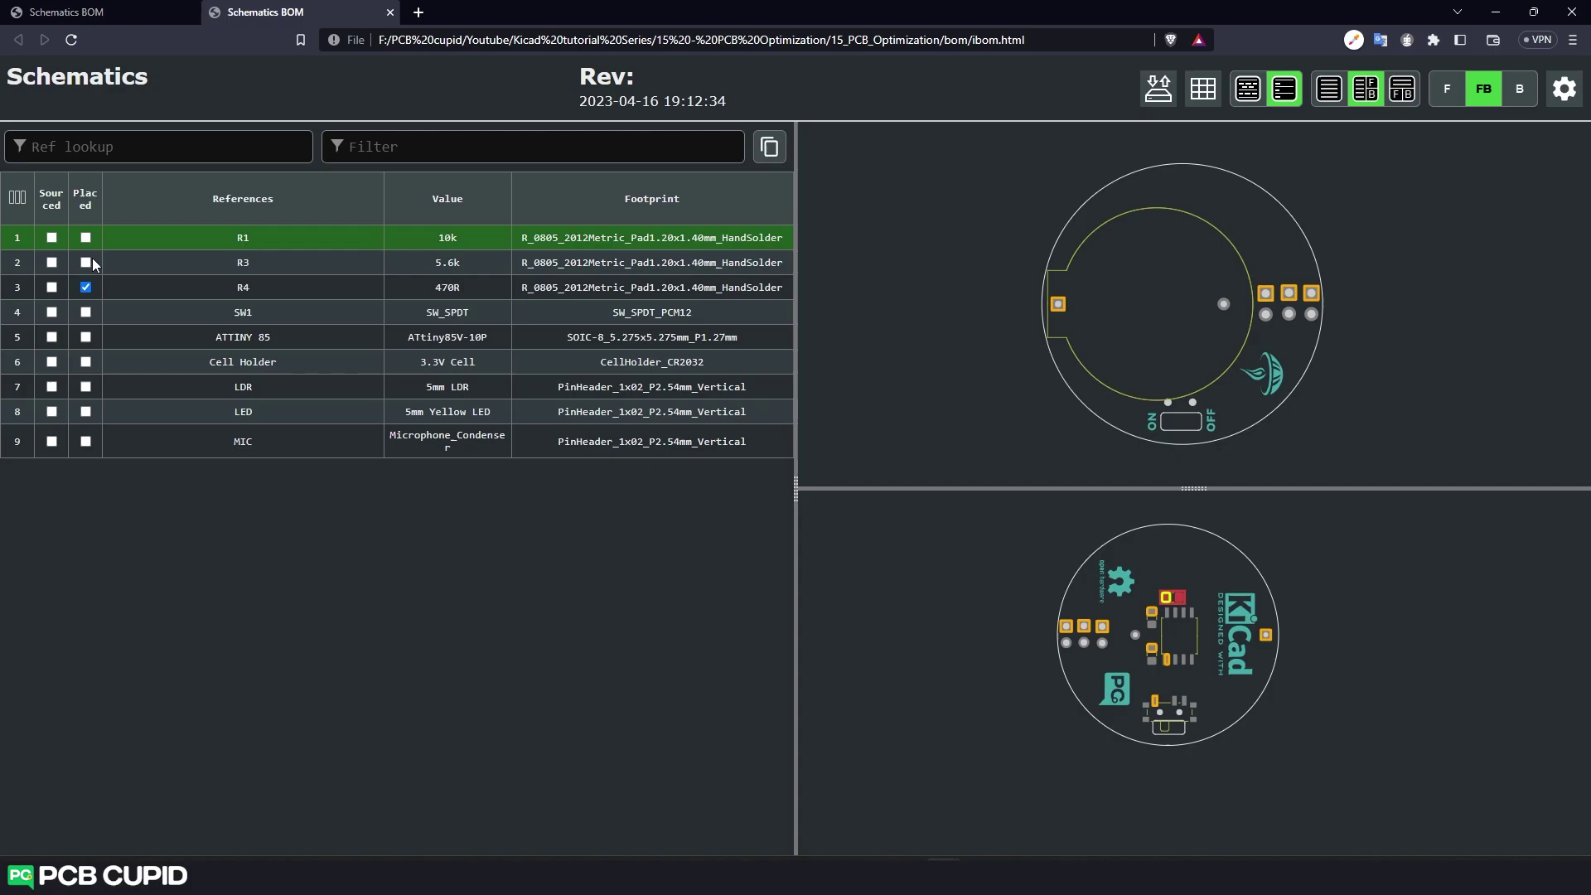
click(85, 287)
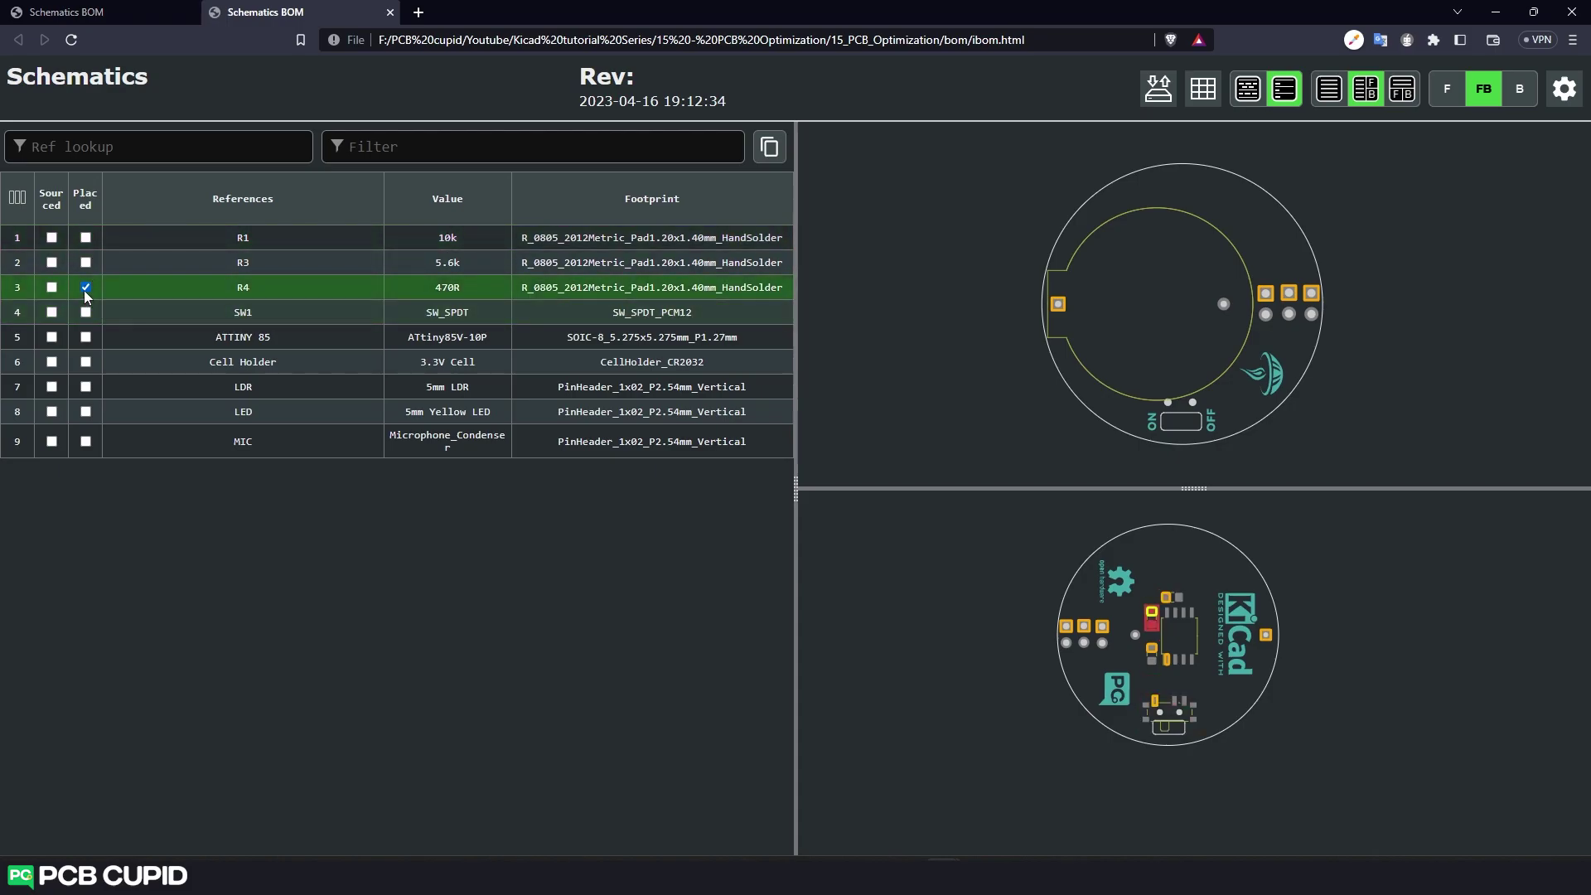
Mark R1, R3, R4 and SW1 as sourced, then clear all the sourced marks
click(51, 237)
click(51, 262)
click(52, 286)
click(52, 311)
click(51, 286)
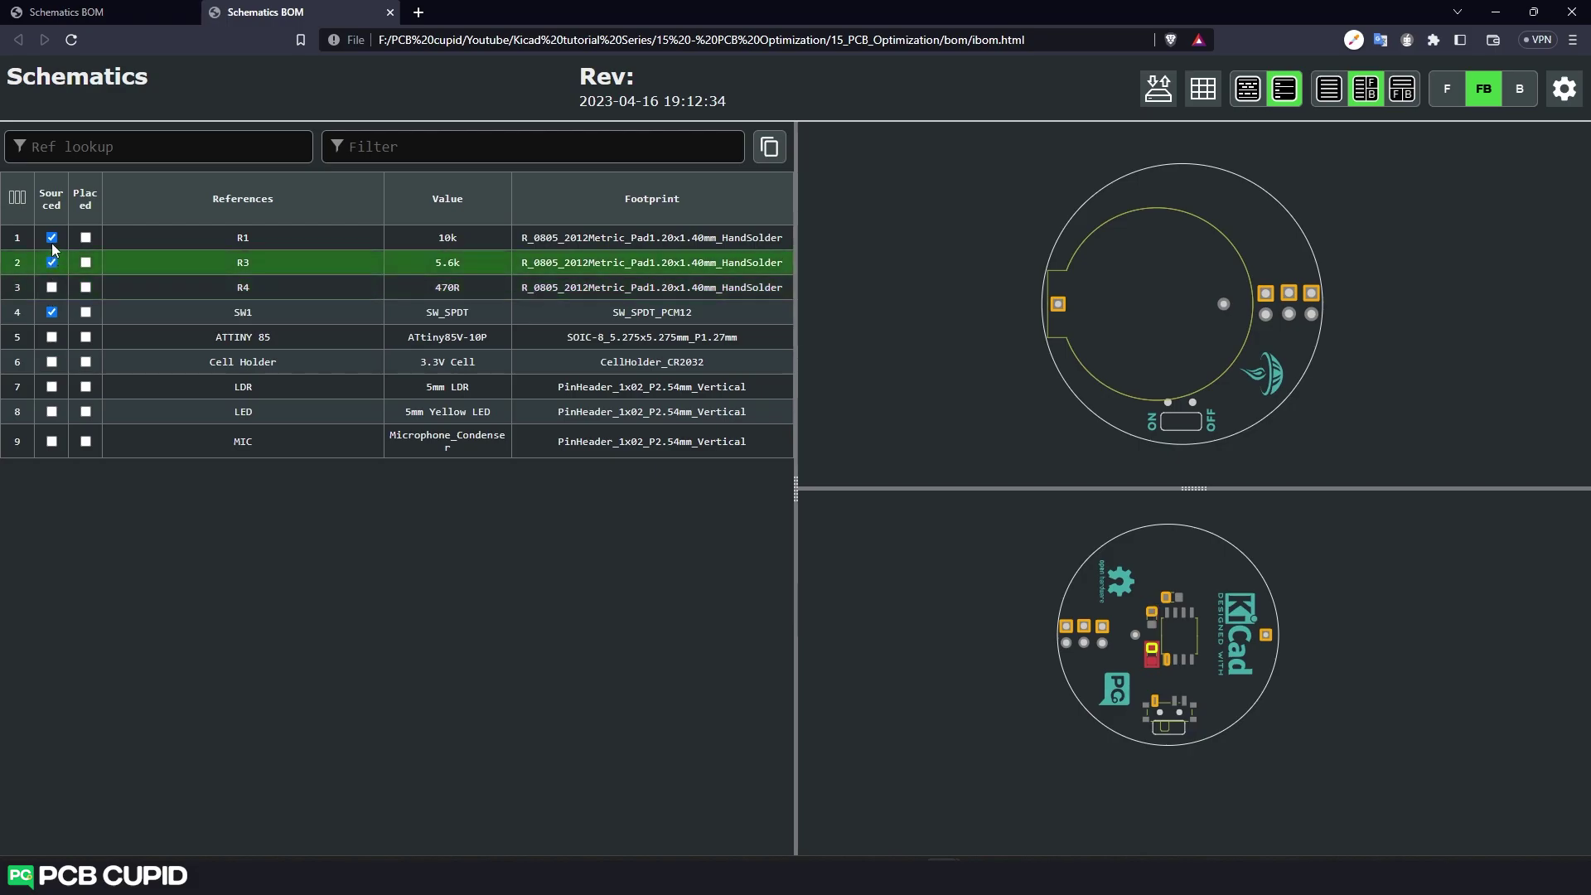
click(52, 238)
click(51, 262)
click(51, 312)
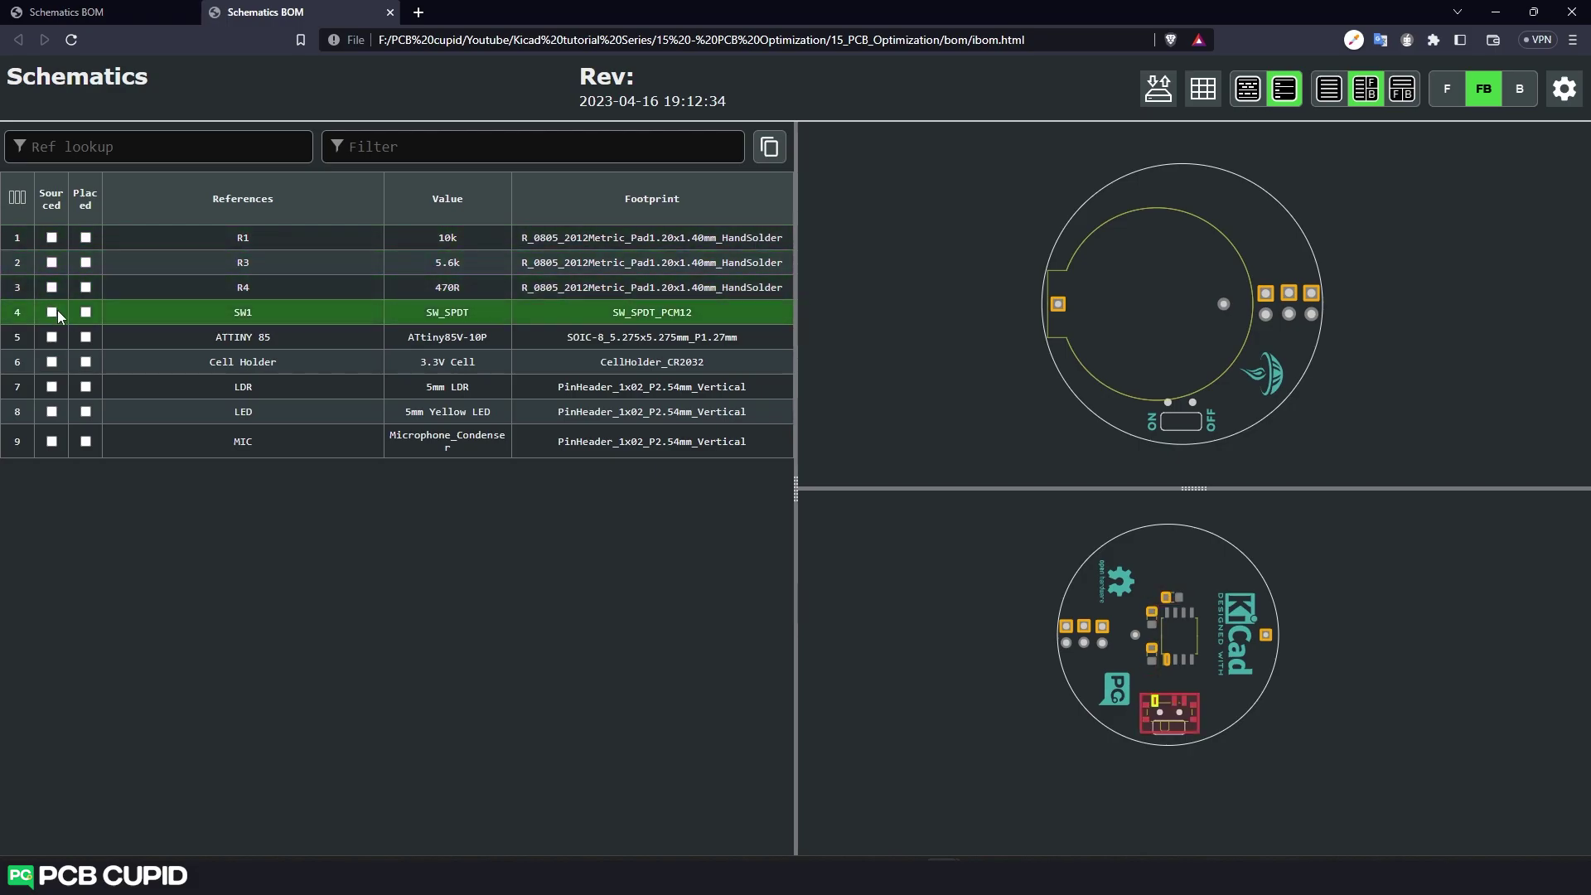
Highlight SW1 on the board drawing and return to the KiCad PCB Editor
click(86, 311)
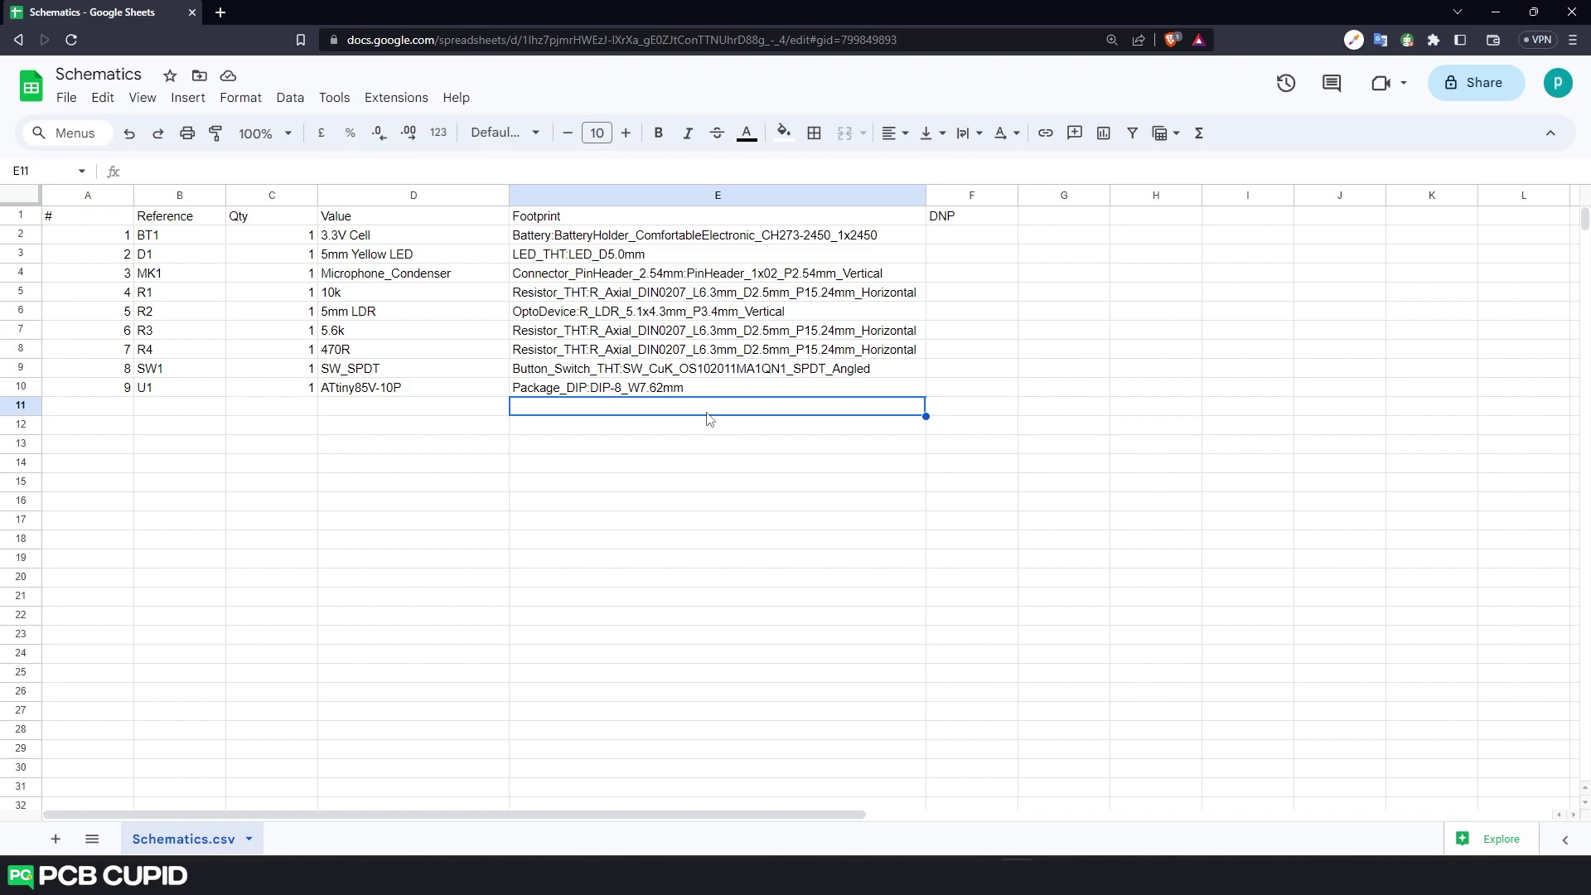
click(979, 877)
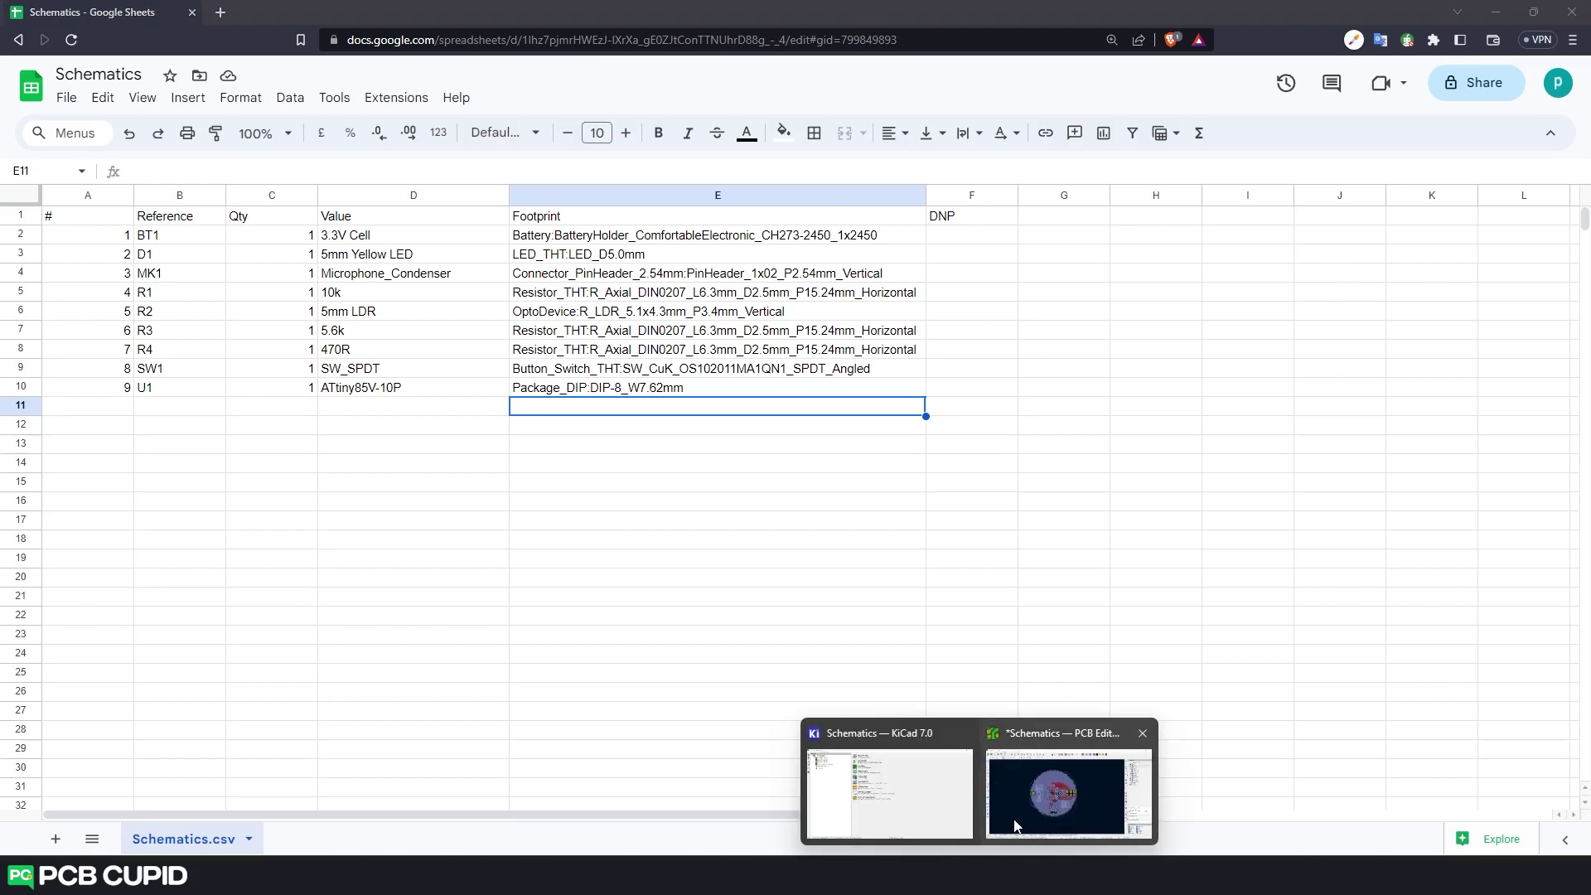
click(1014, 824)
Run the Interactive HTML BOM plugin and generate the BOM page into the bom/ directory
click(218, 28)
mouse_move(315, 418)
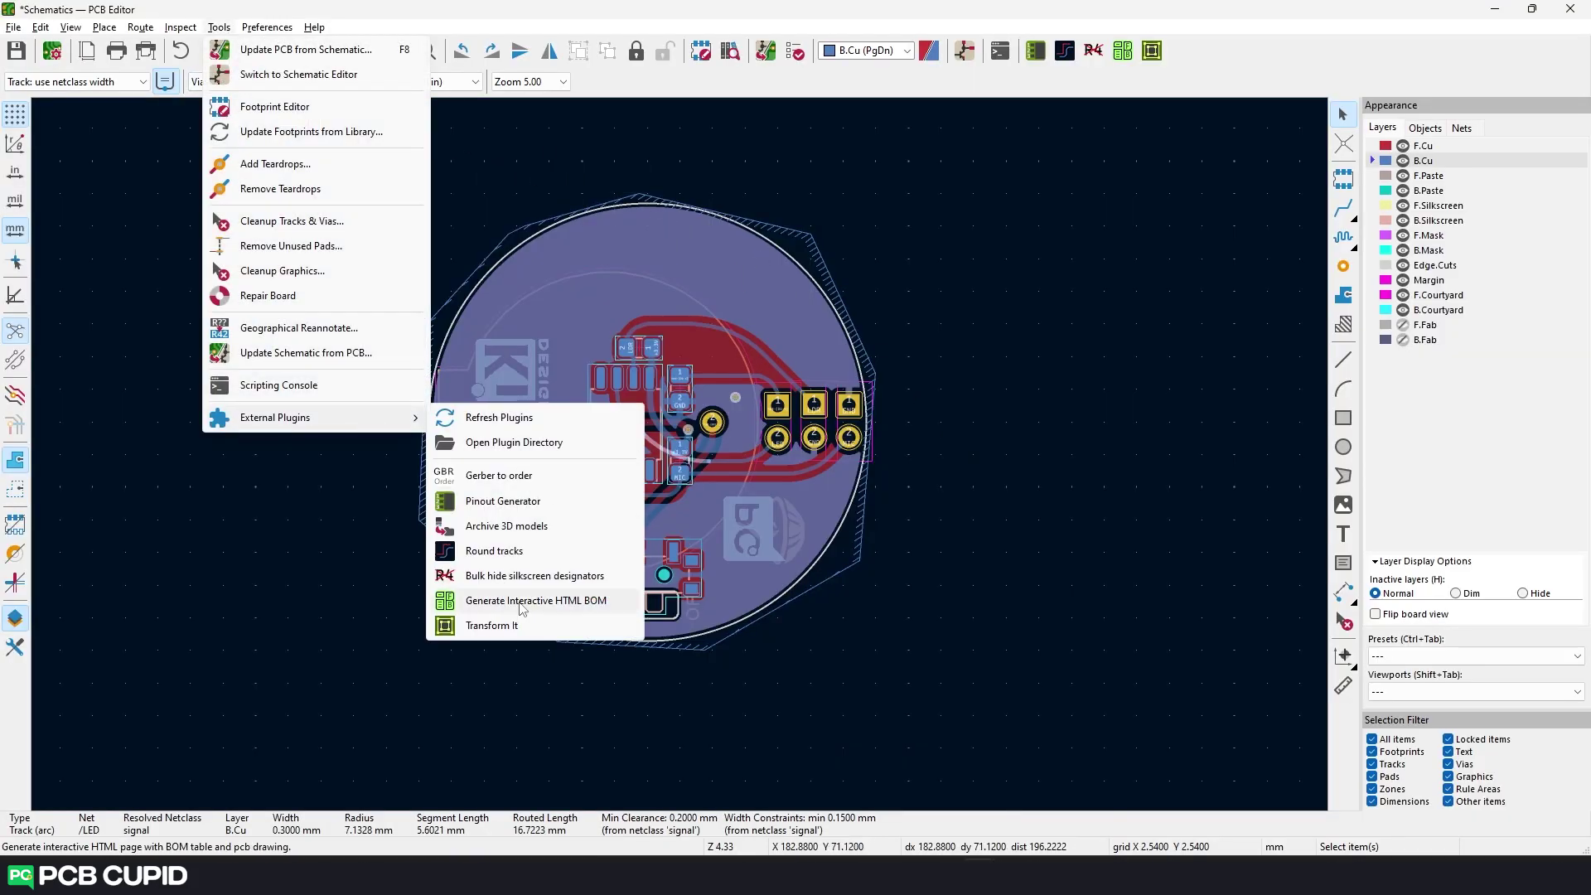
click(522, 601)
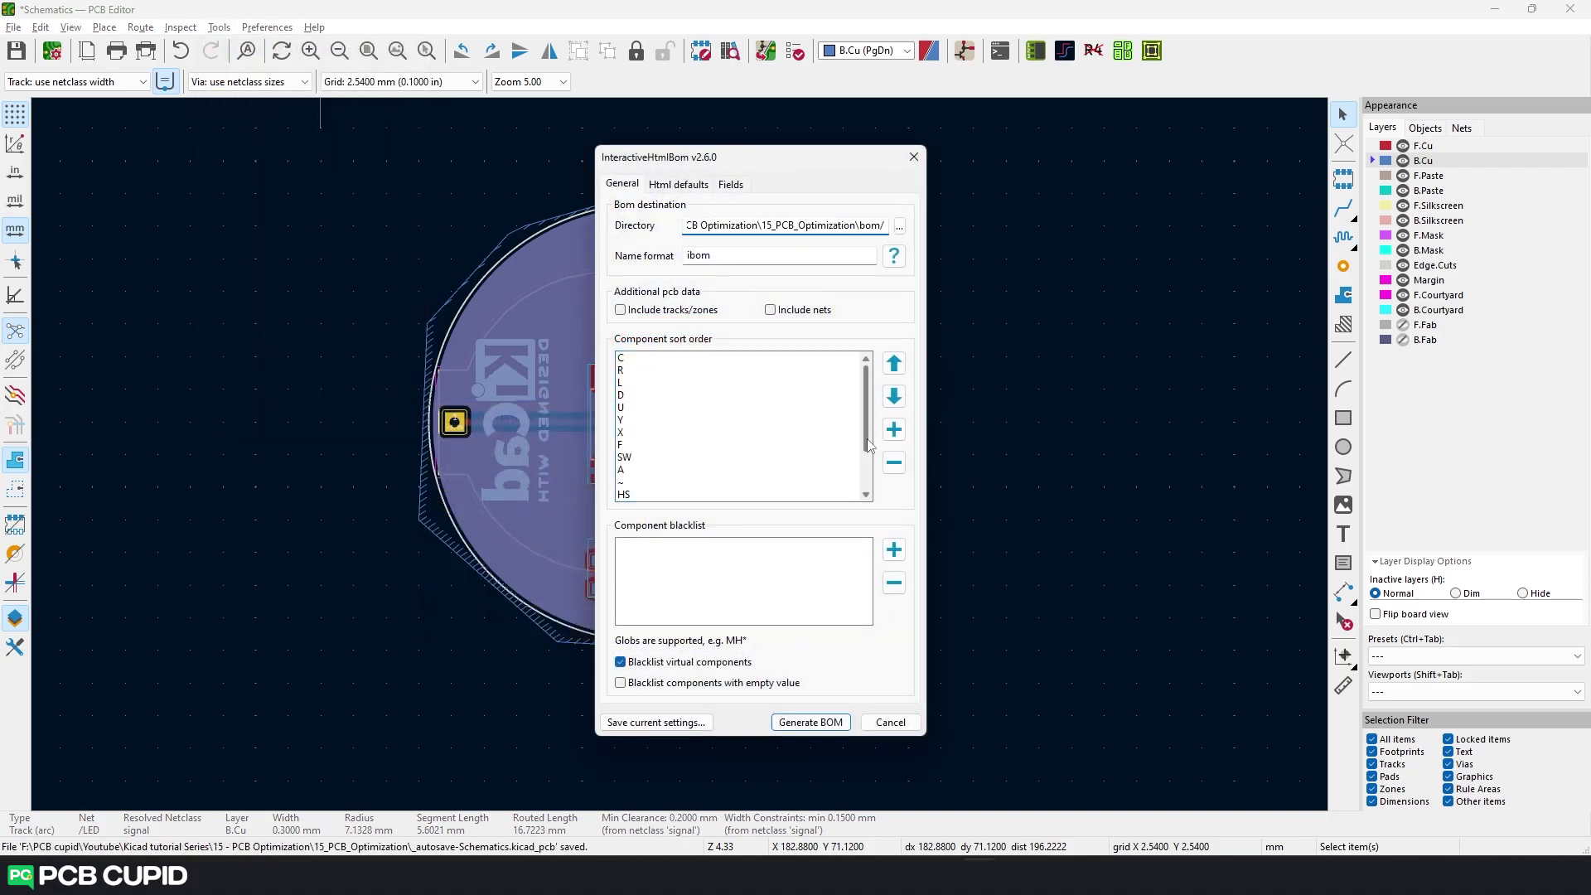
double_click(874, 224)
click(810, 721)
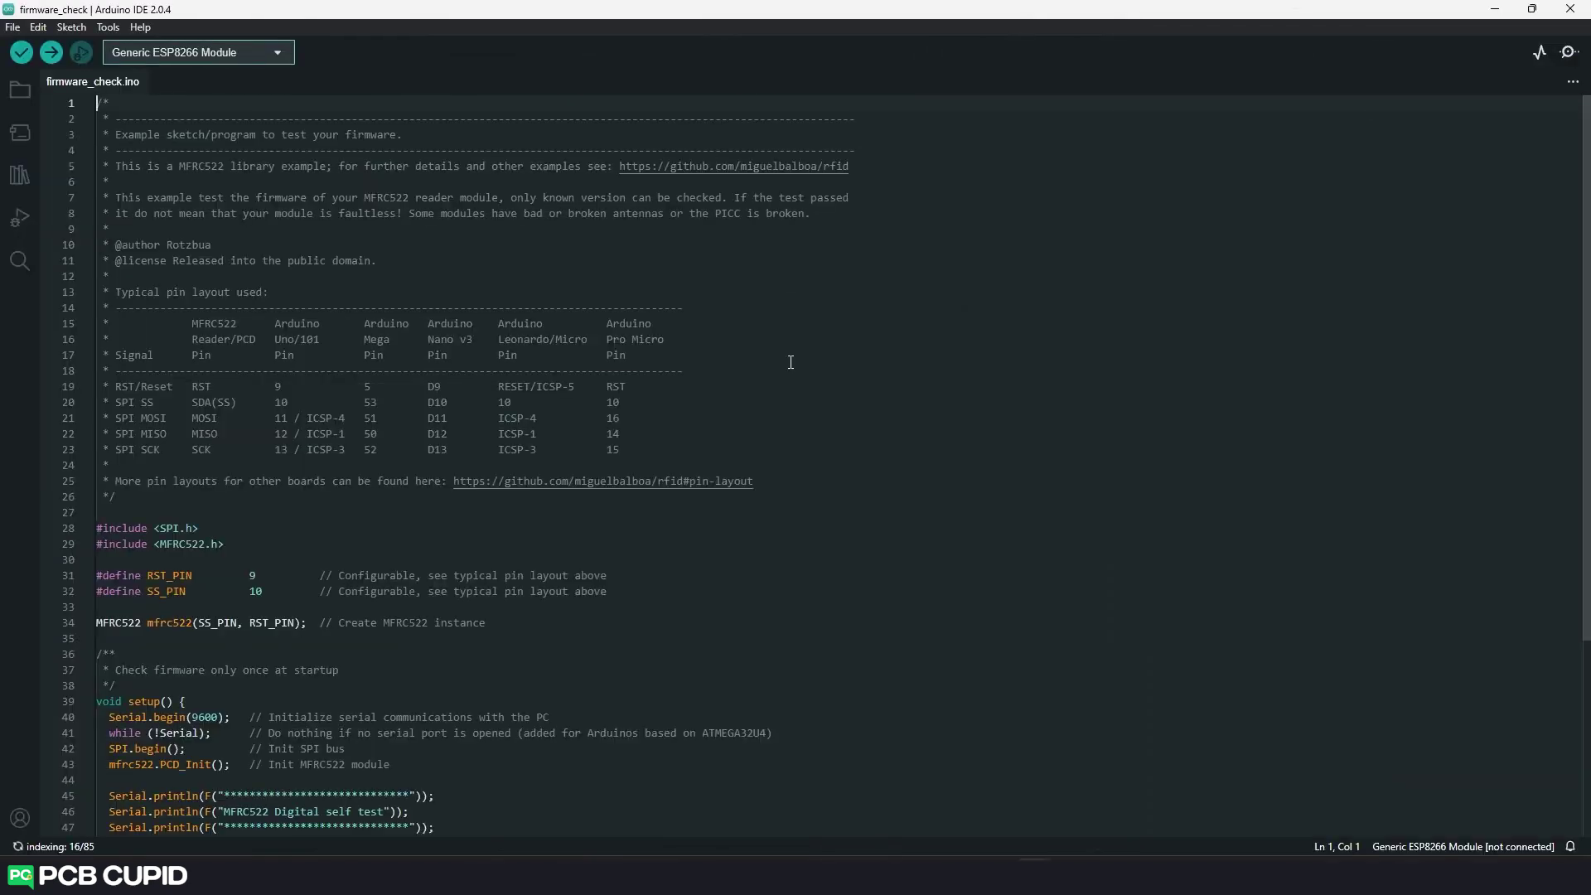
Highlight the RST_PIN/SS_PIN #define lines and pin layout note, then return to KiCad PCB Editor
drag(610, 591, 78, 558)
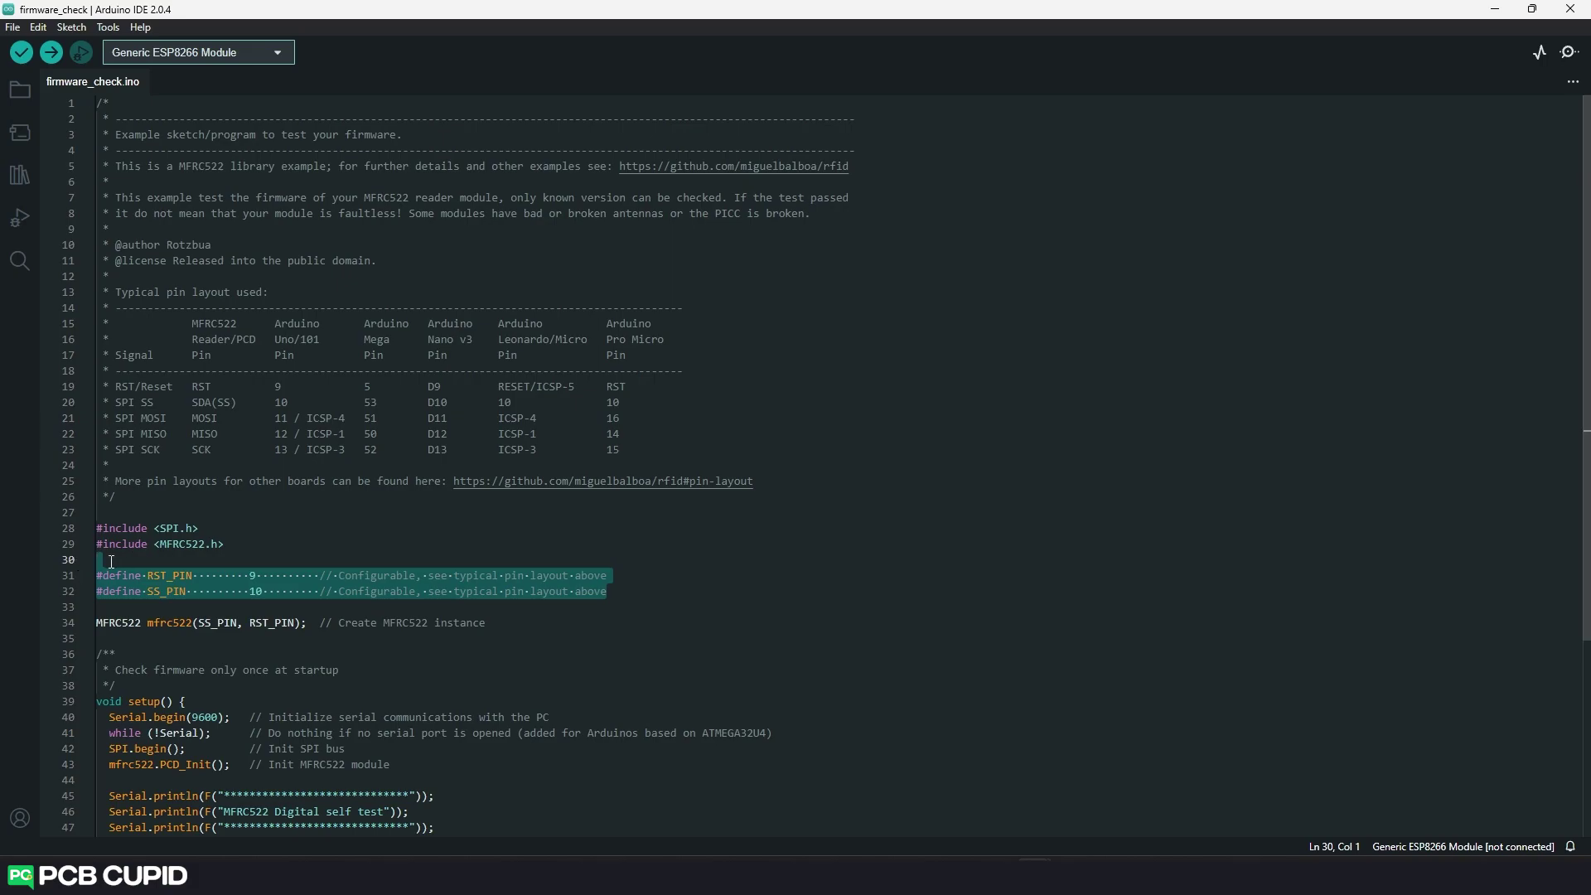
drag(115, 496, 100, 307)
click(856, 444)
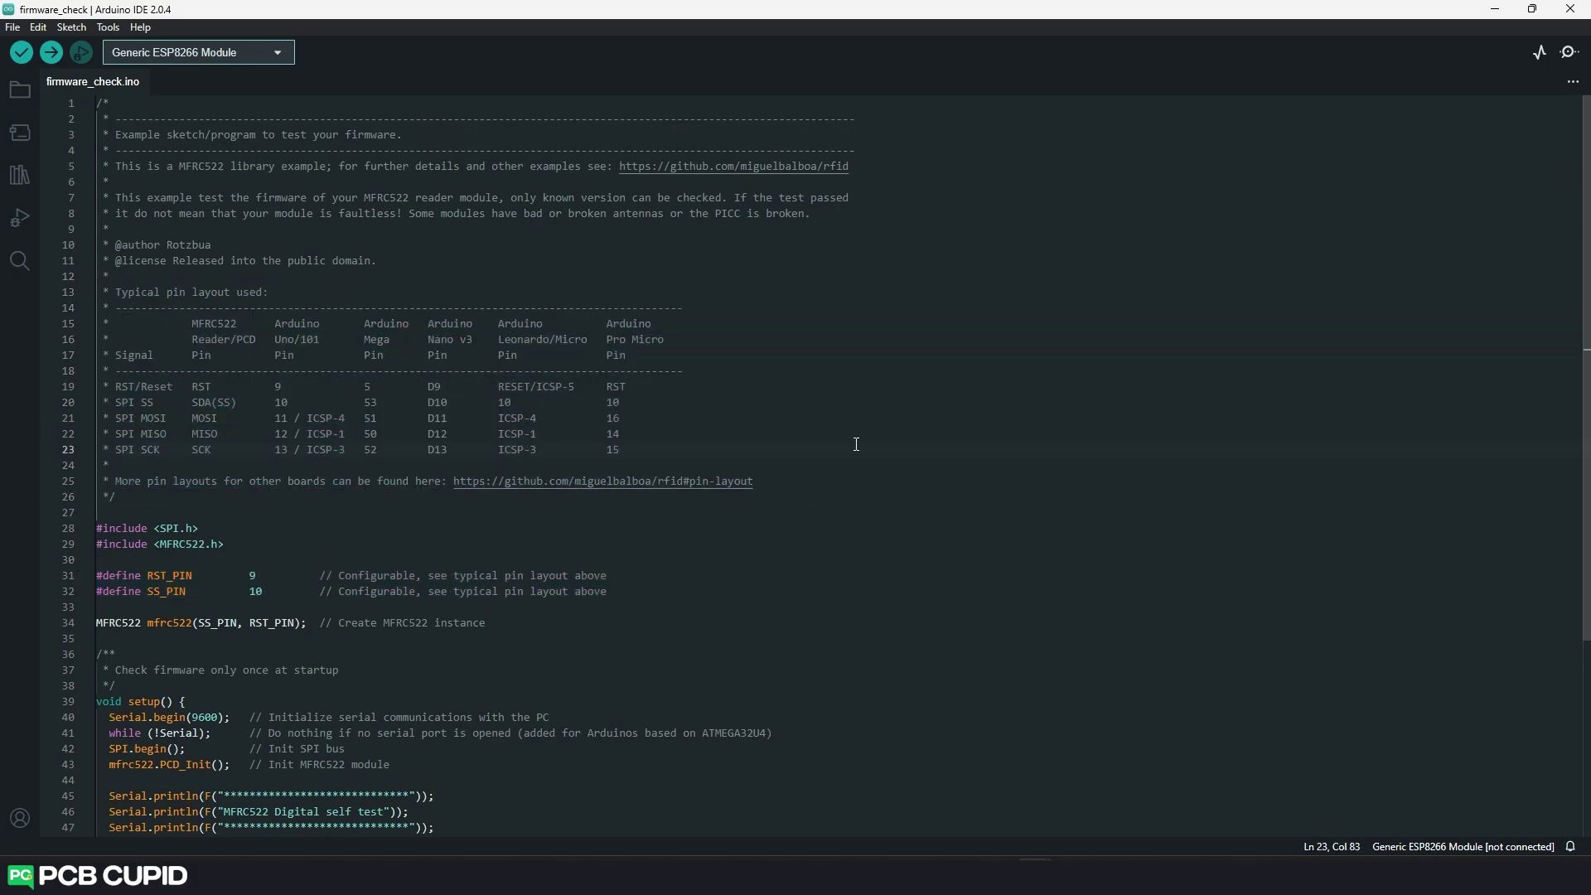
click(925, 783)
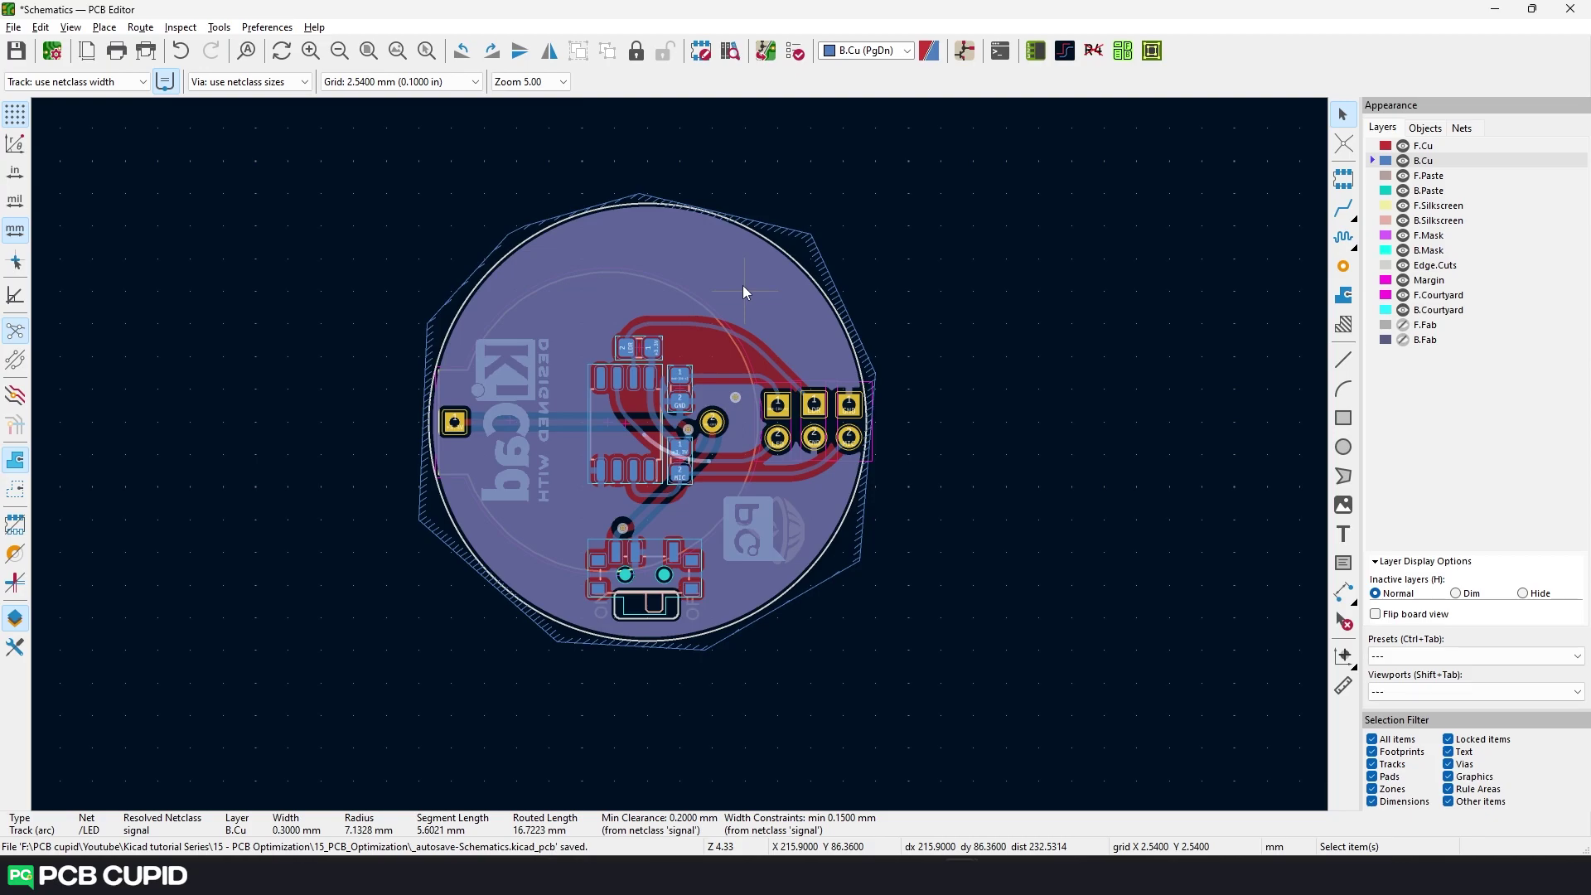
Generate the ATTINY 85 pinout, trying C/C++ #define output and then a Markdown table
click(636, 470)
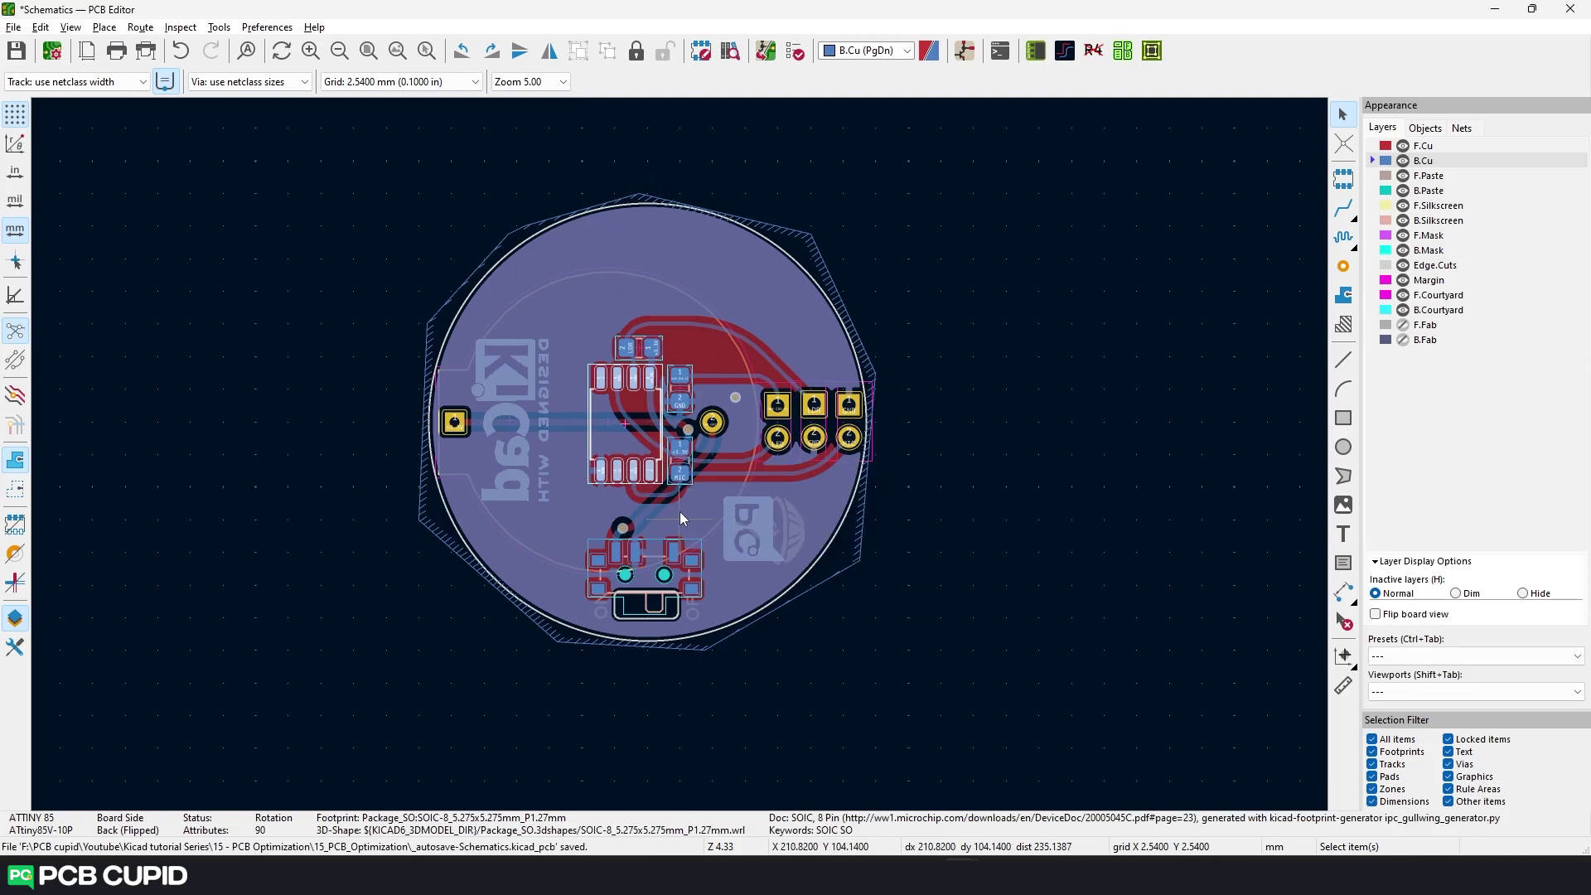
click(1151, 50)
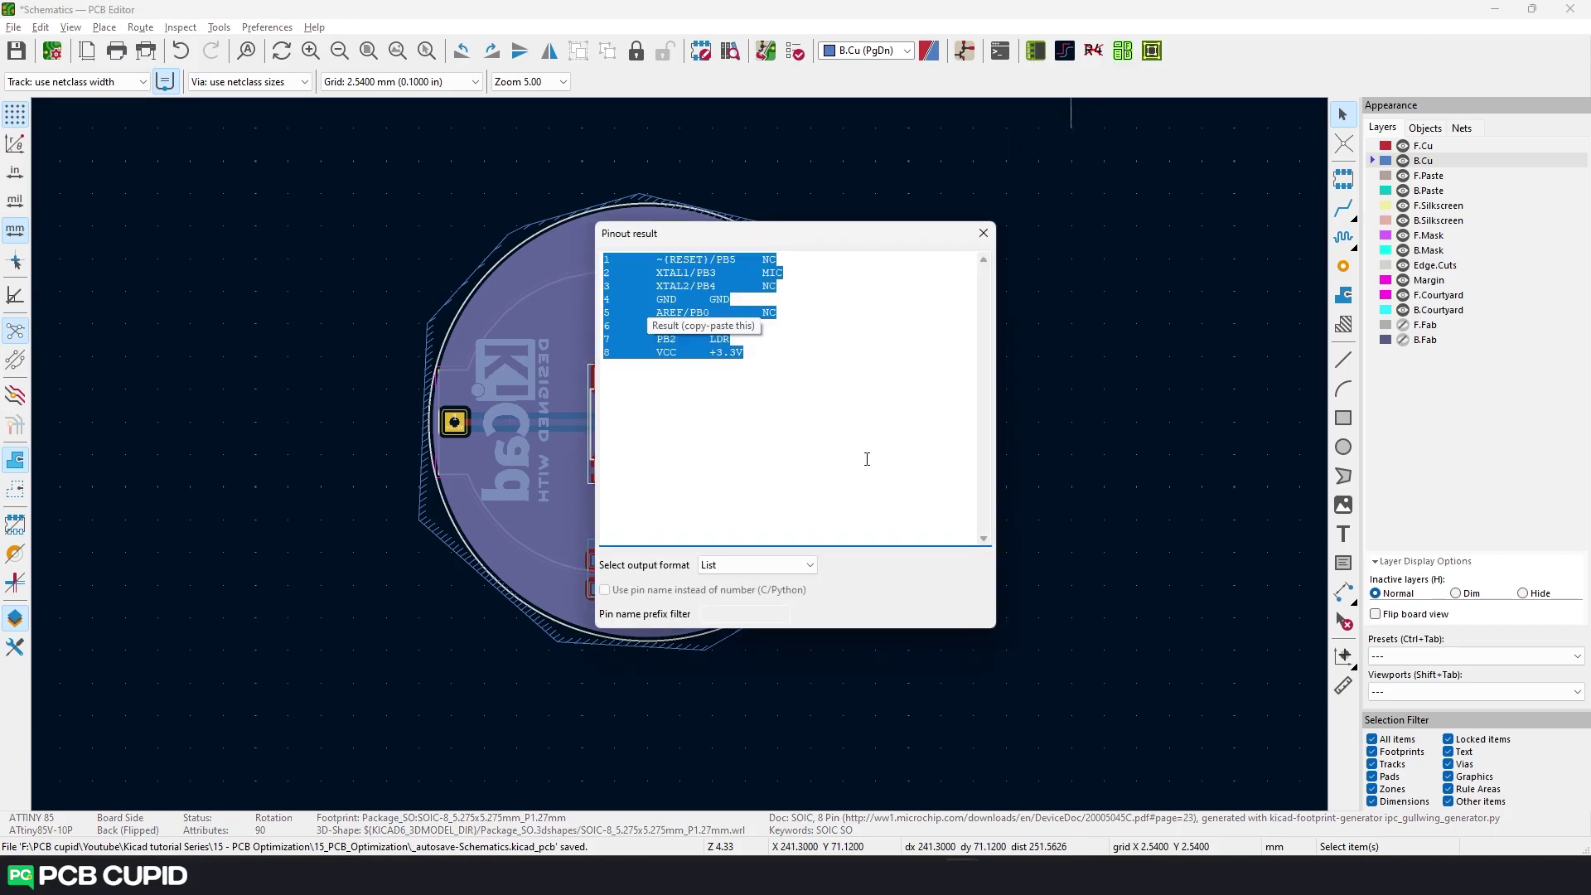
click(772, 566)
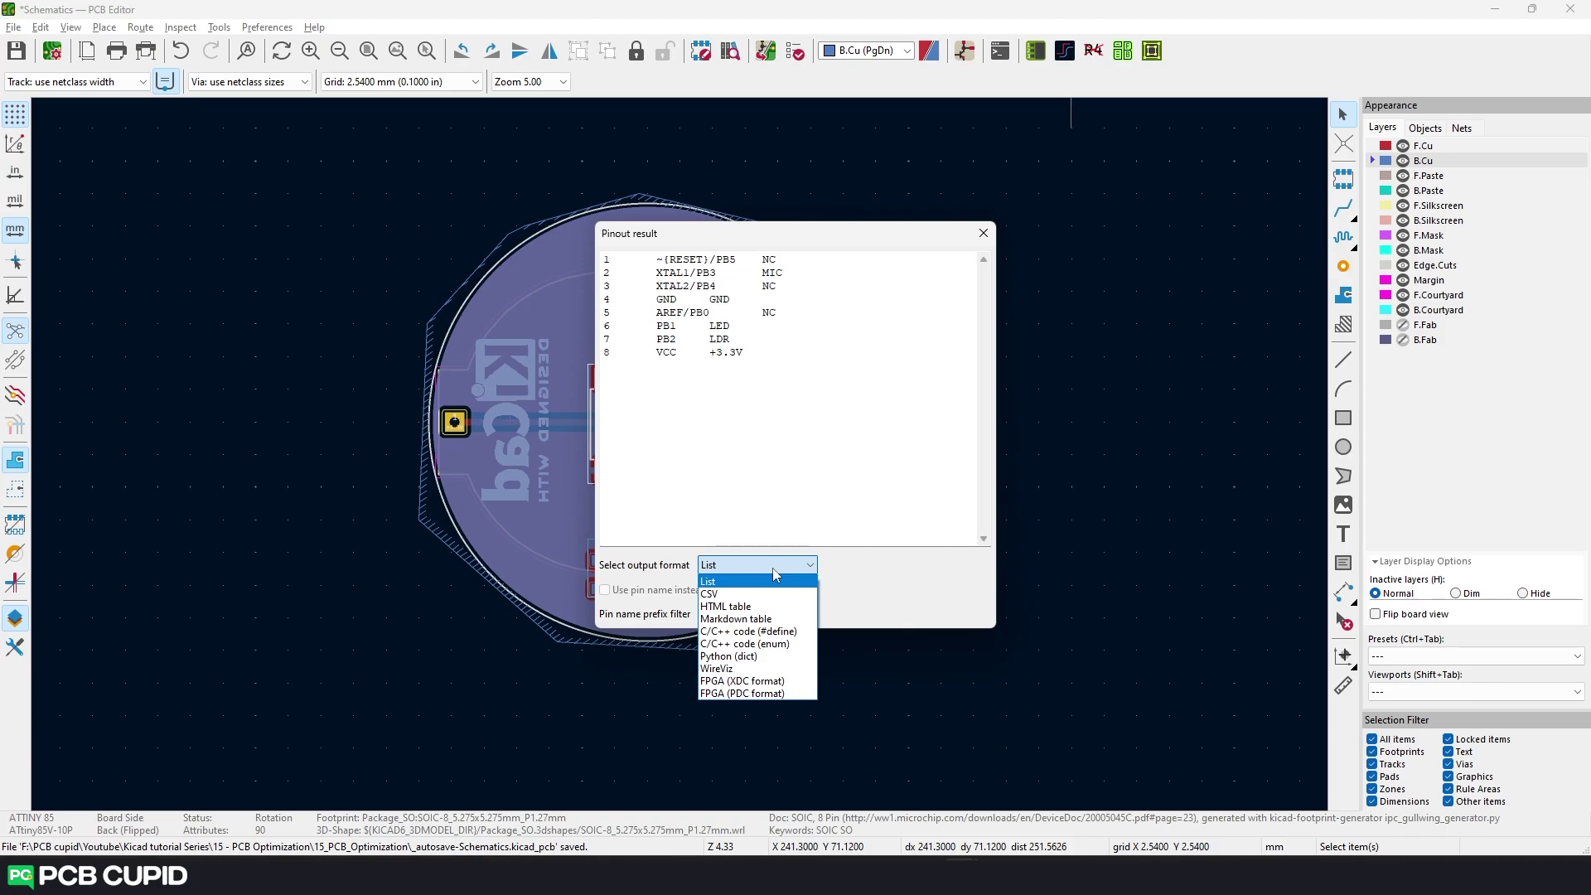
click(748, 631)
click(761, 570)
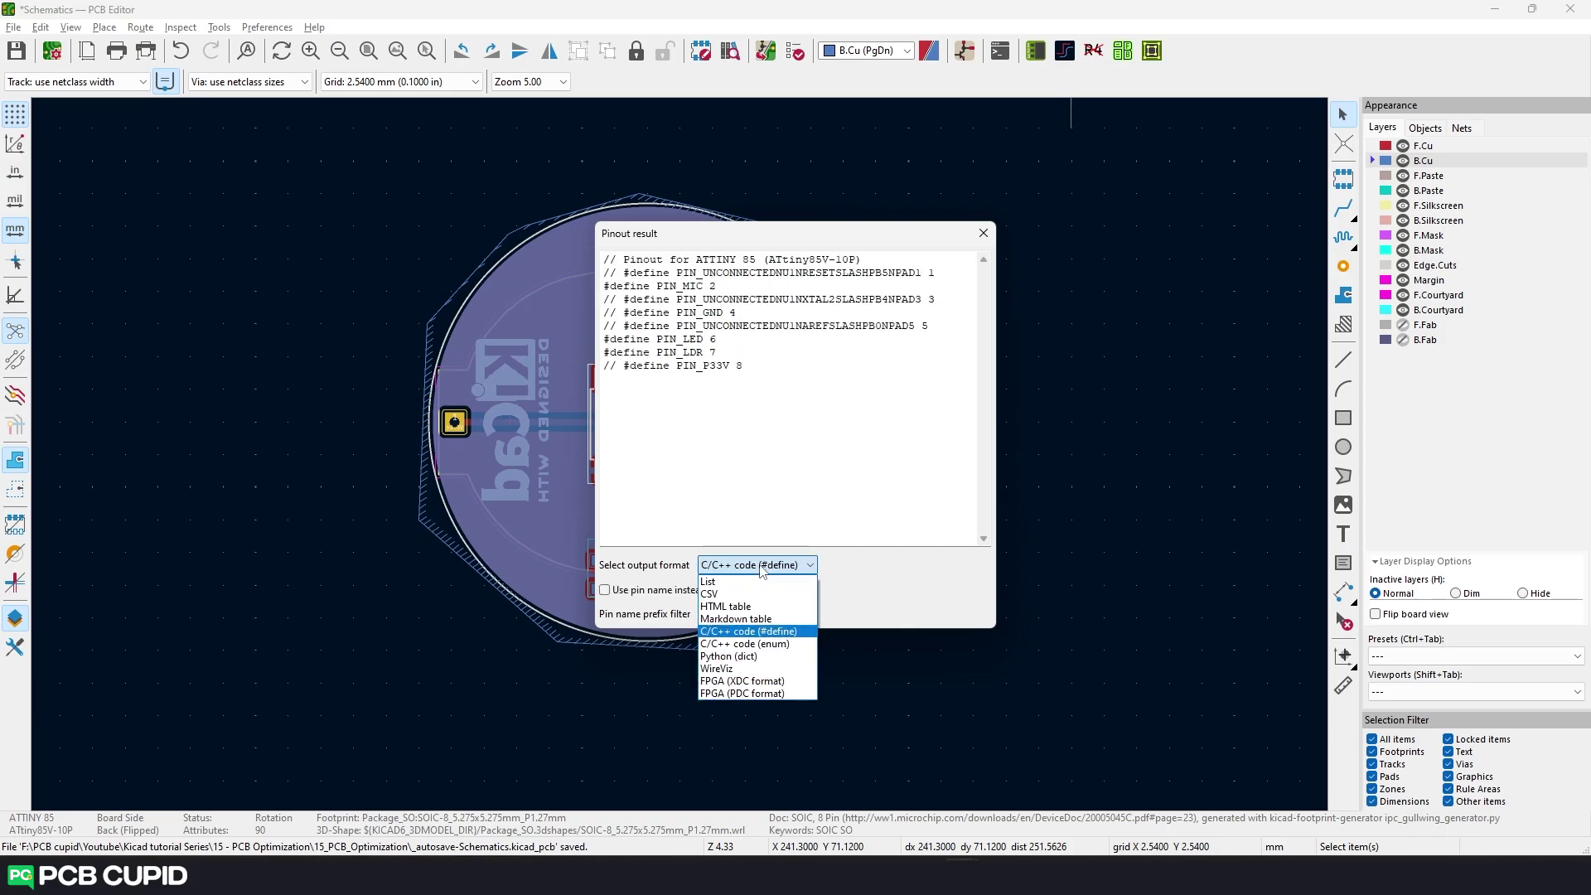
click(750, 619)
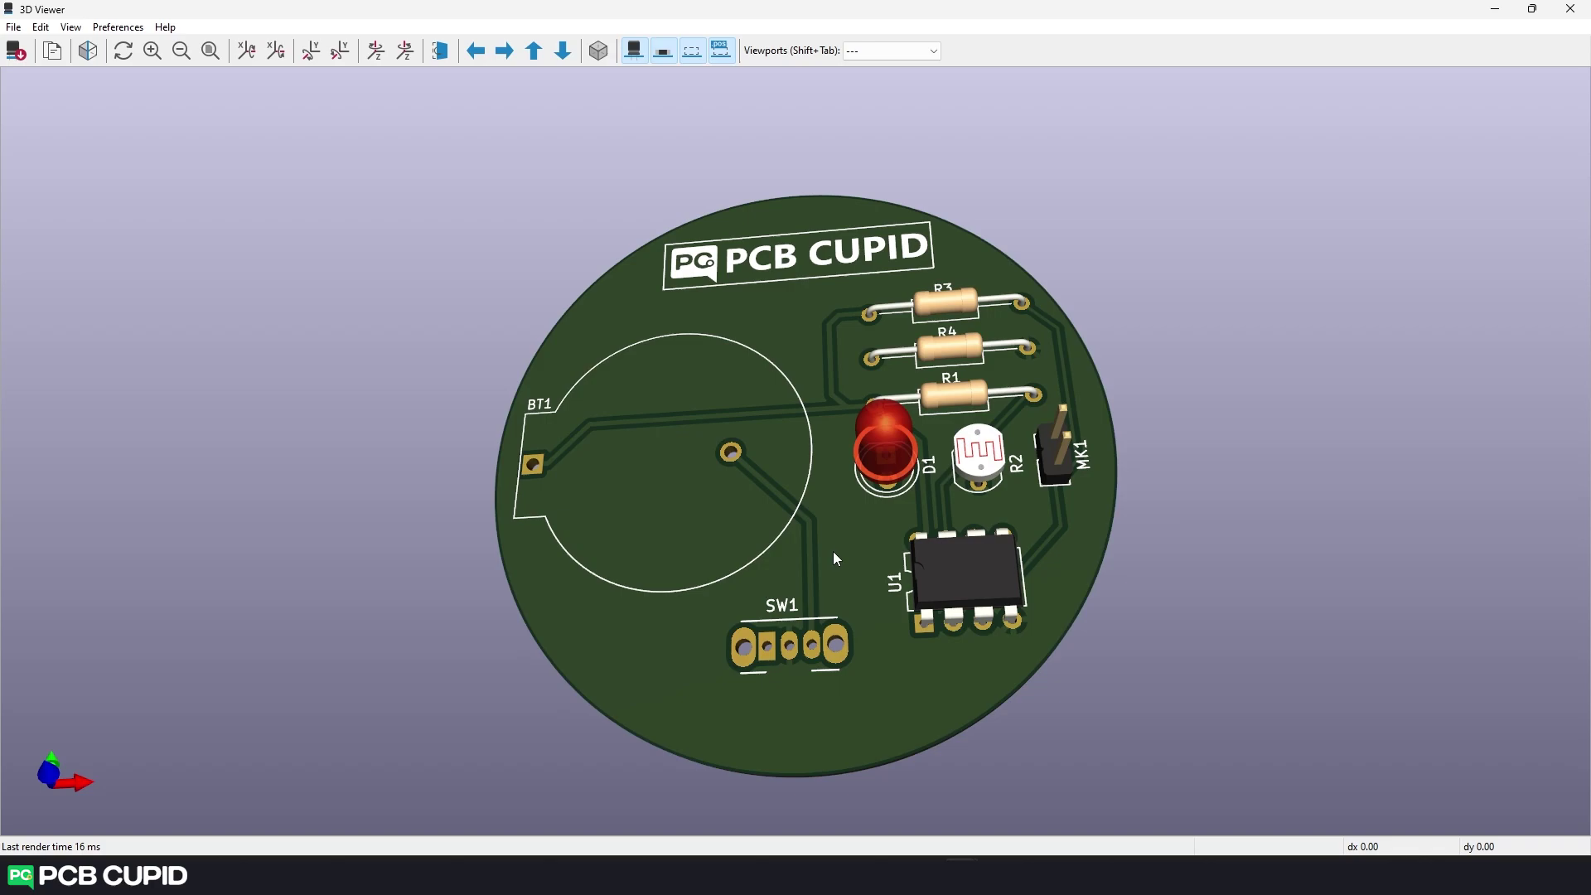
Archive all of the board's 3D models with Archive 3D models, acknowledging the BT1/SW1 missing-model report
click(1570, 9)
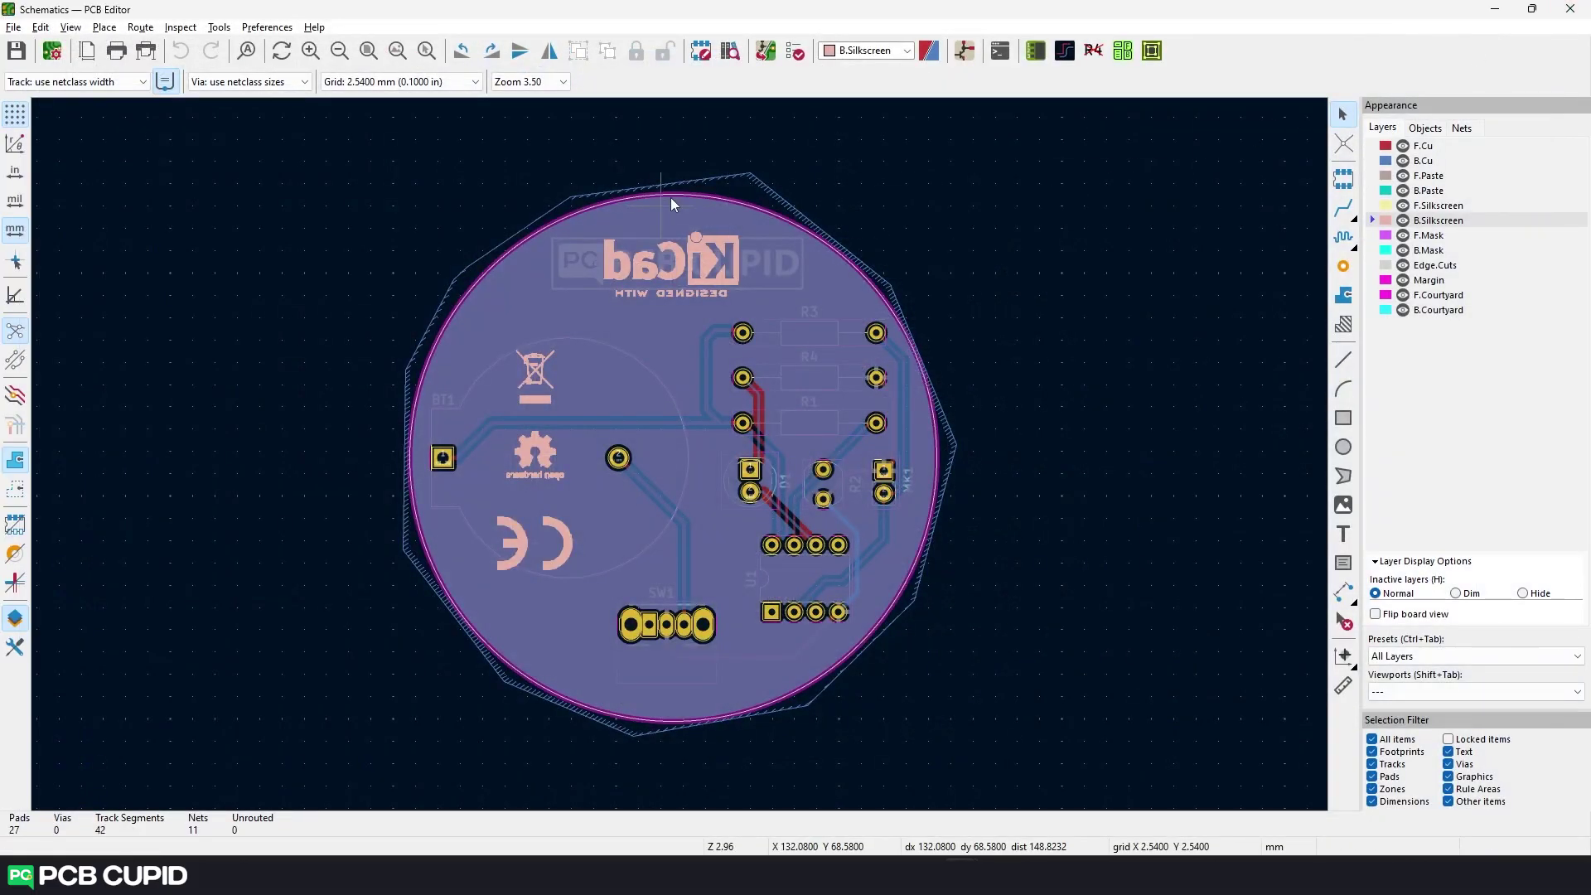
key(ctrl+a)
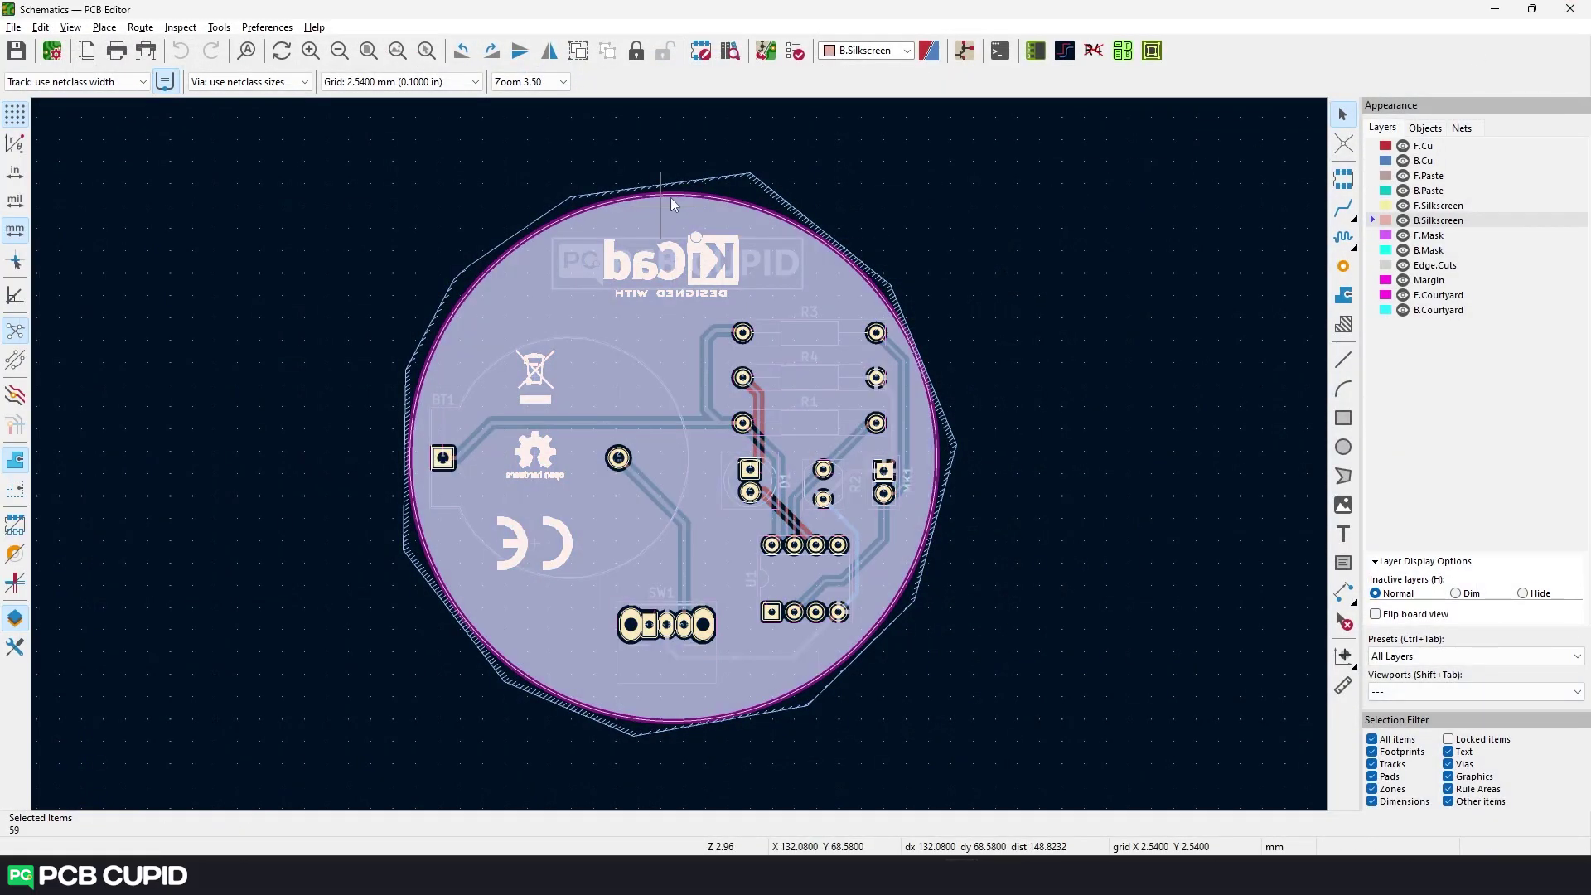
click(219, 26)
mouse_move(275, 416)
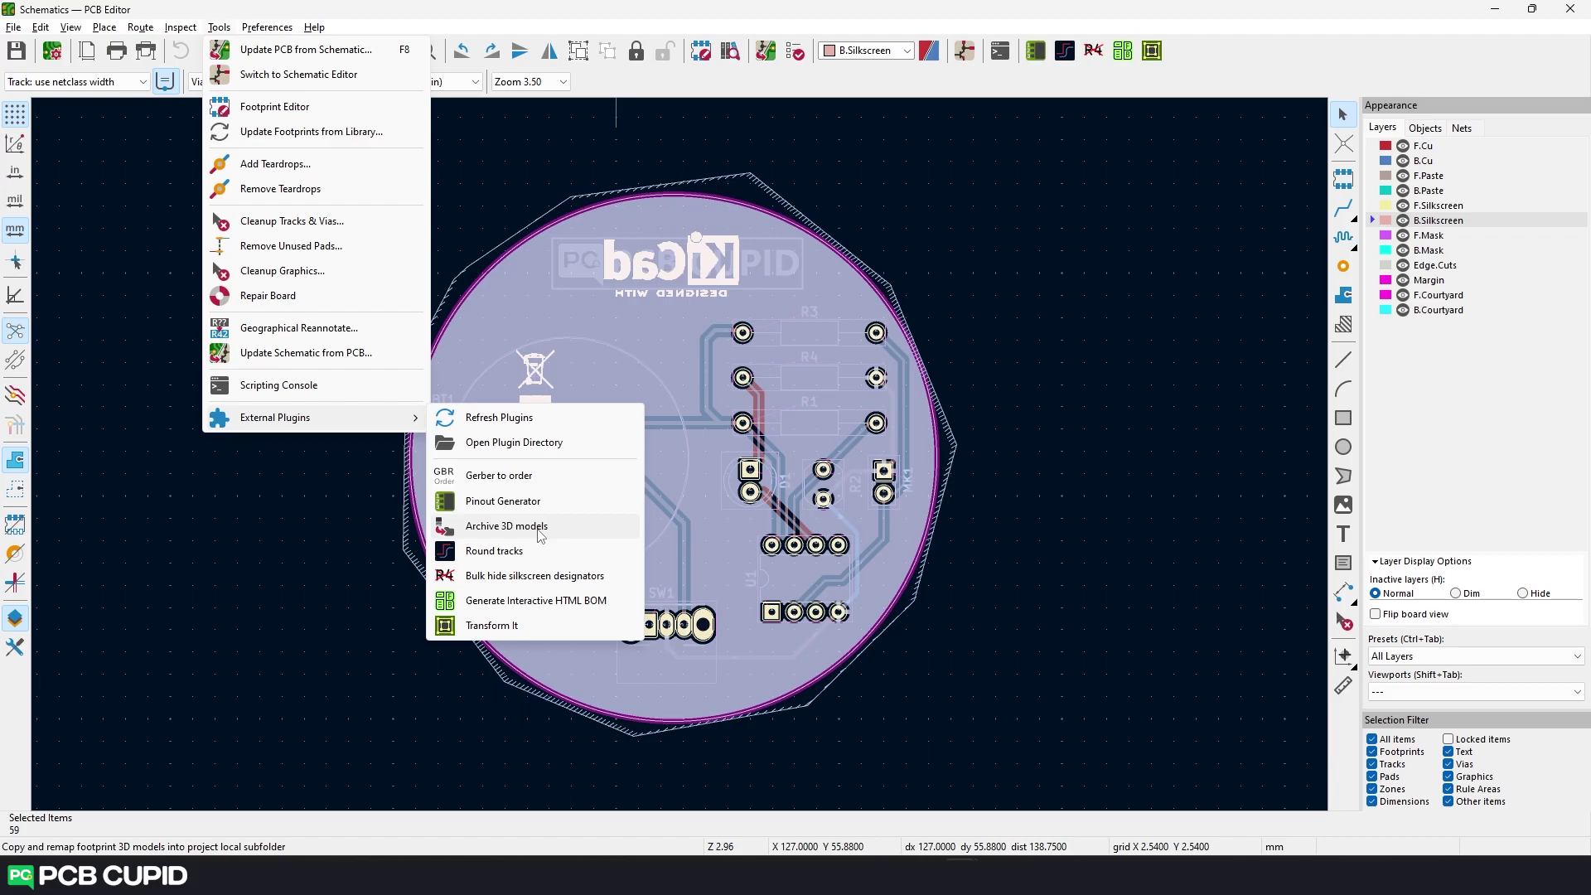
click(540, 527)
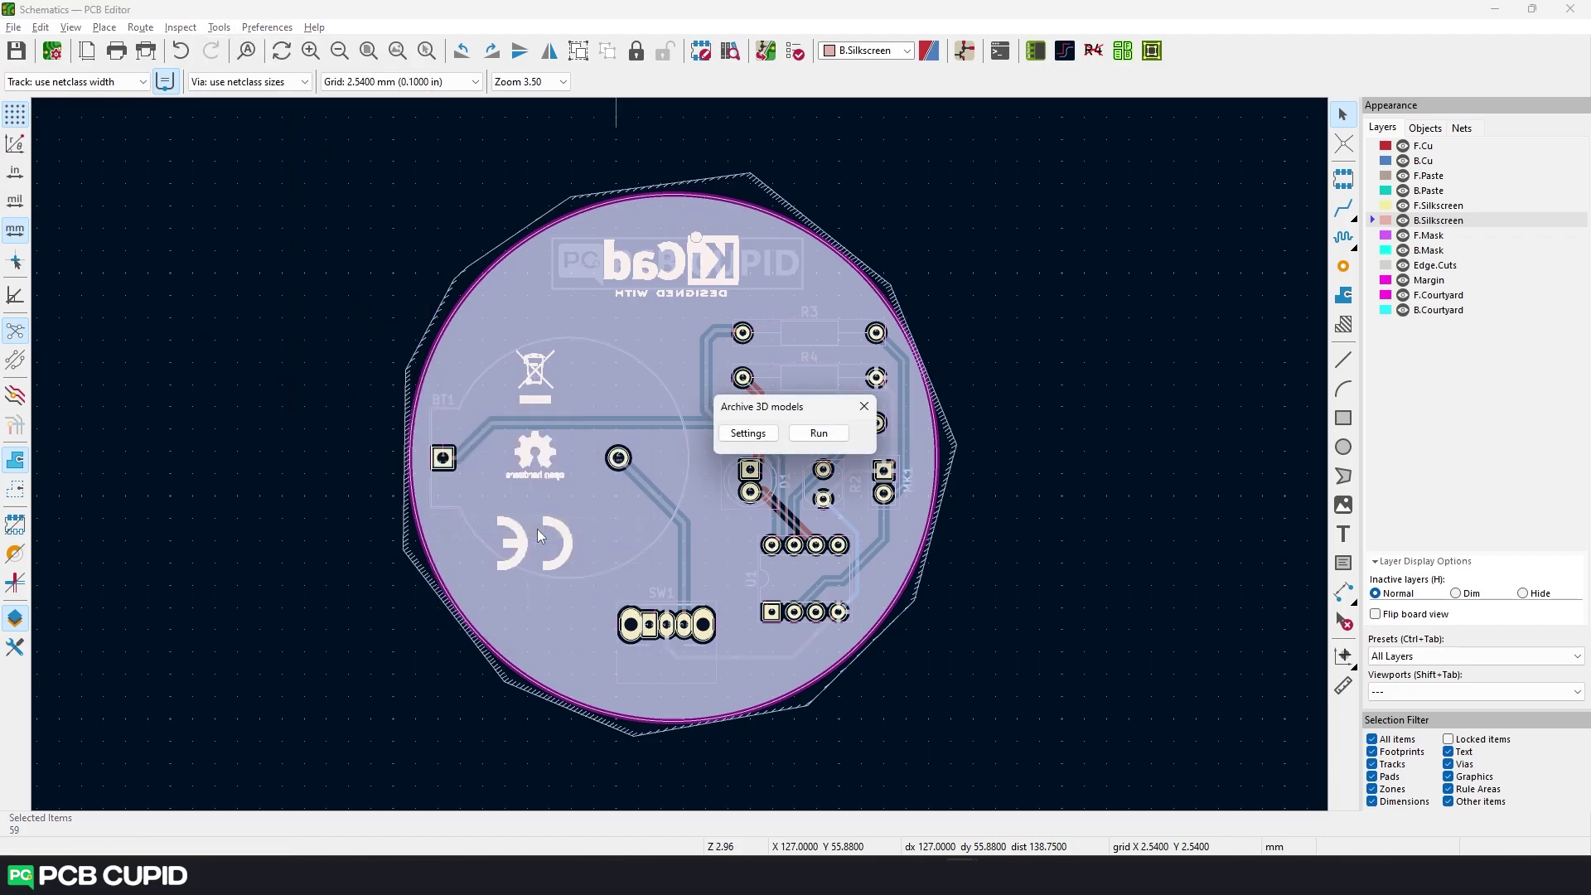
click(825, 437)
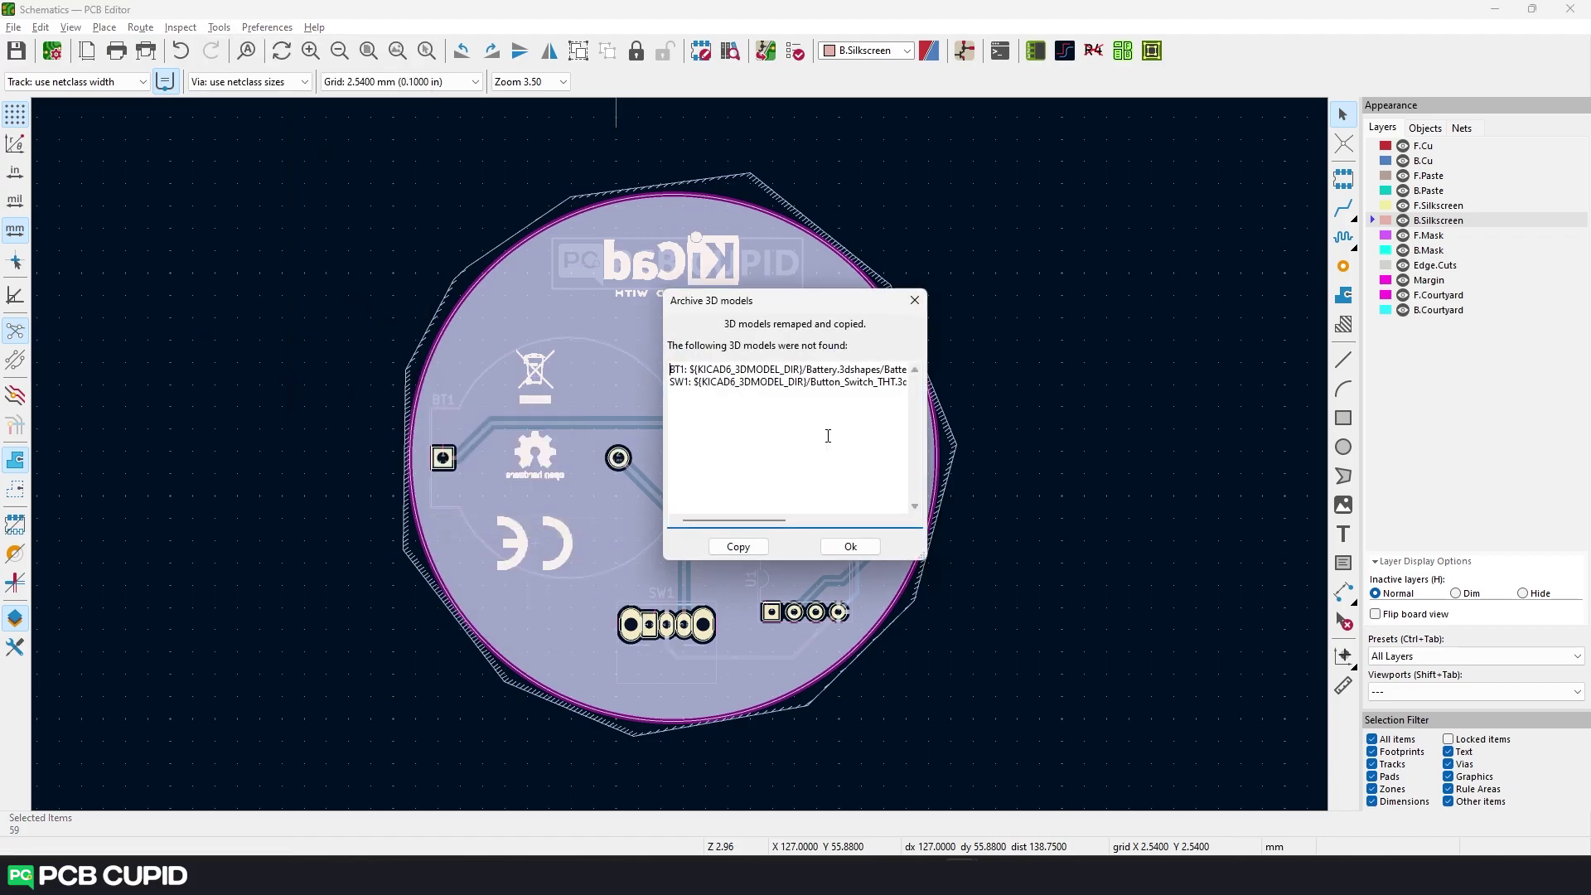
click(849, 546)
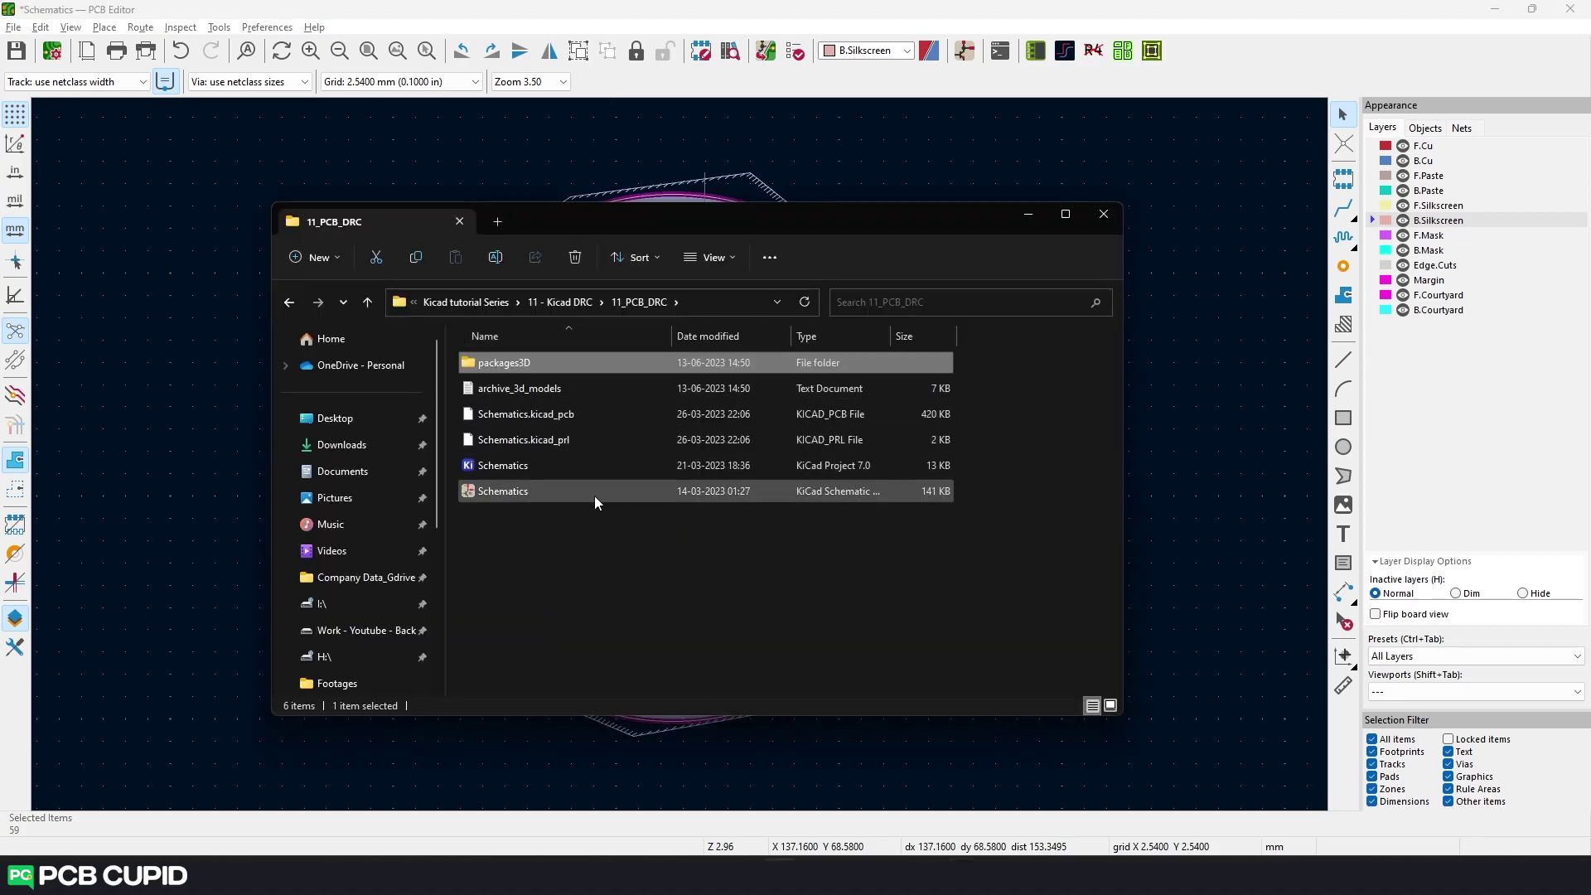
Browse the archived STEP/WRL models in packages3D, then return to the PCB editor
double_click(525, 363)
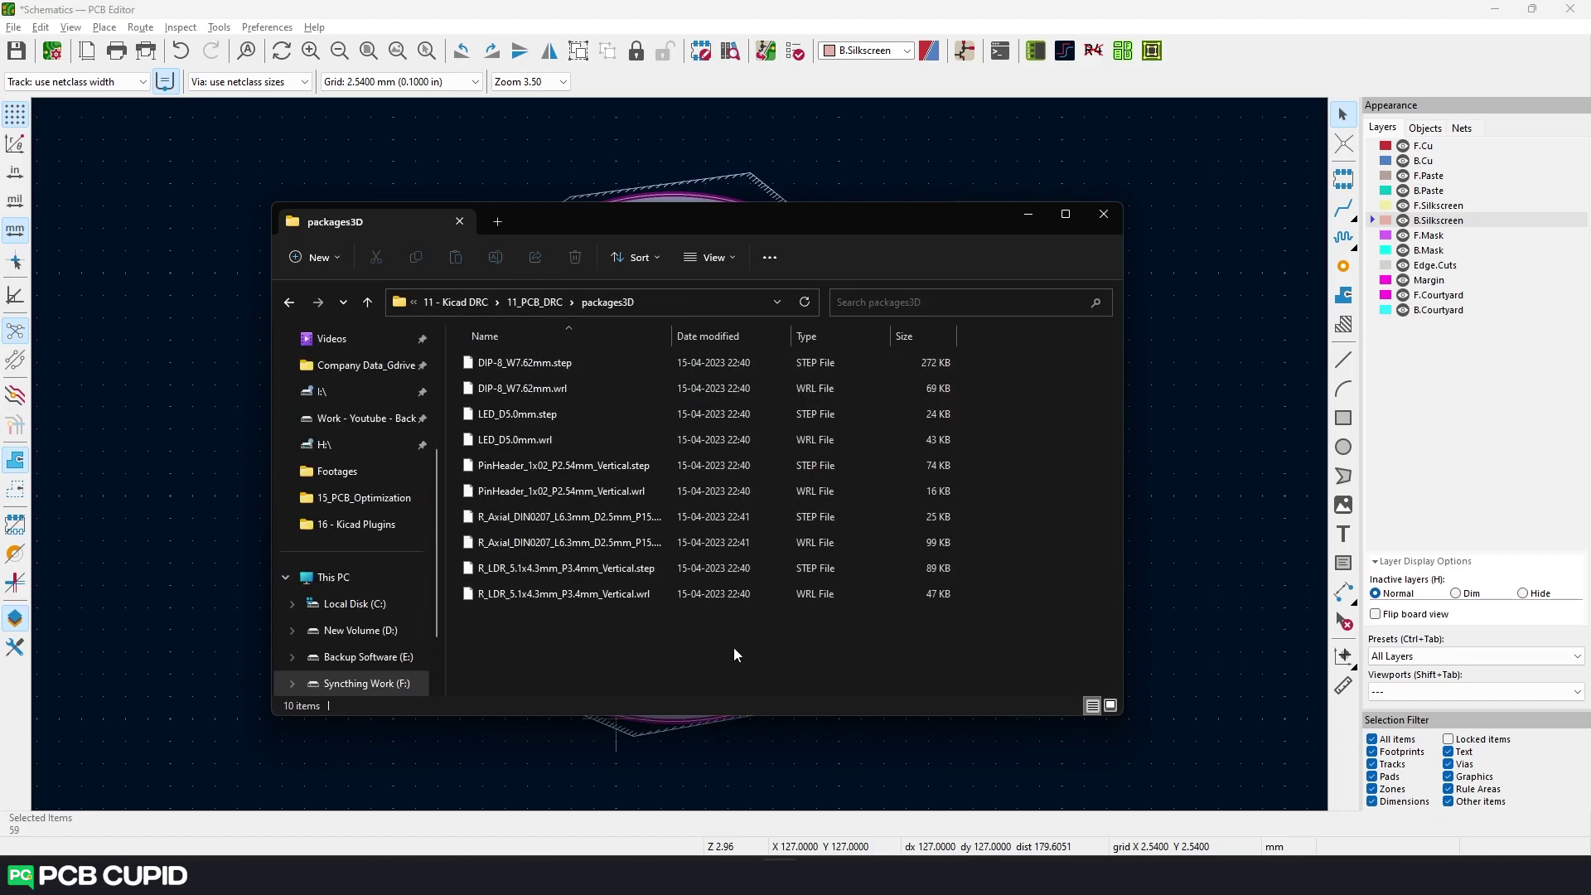
key(alt+Tab)
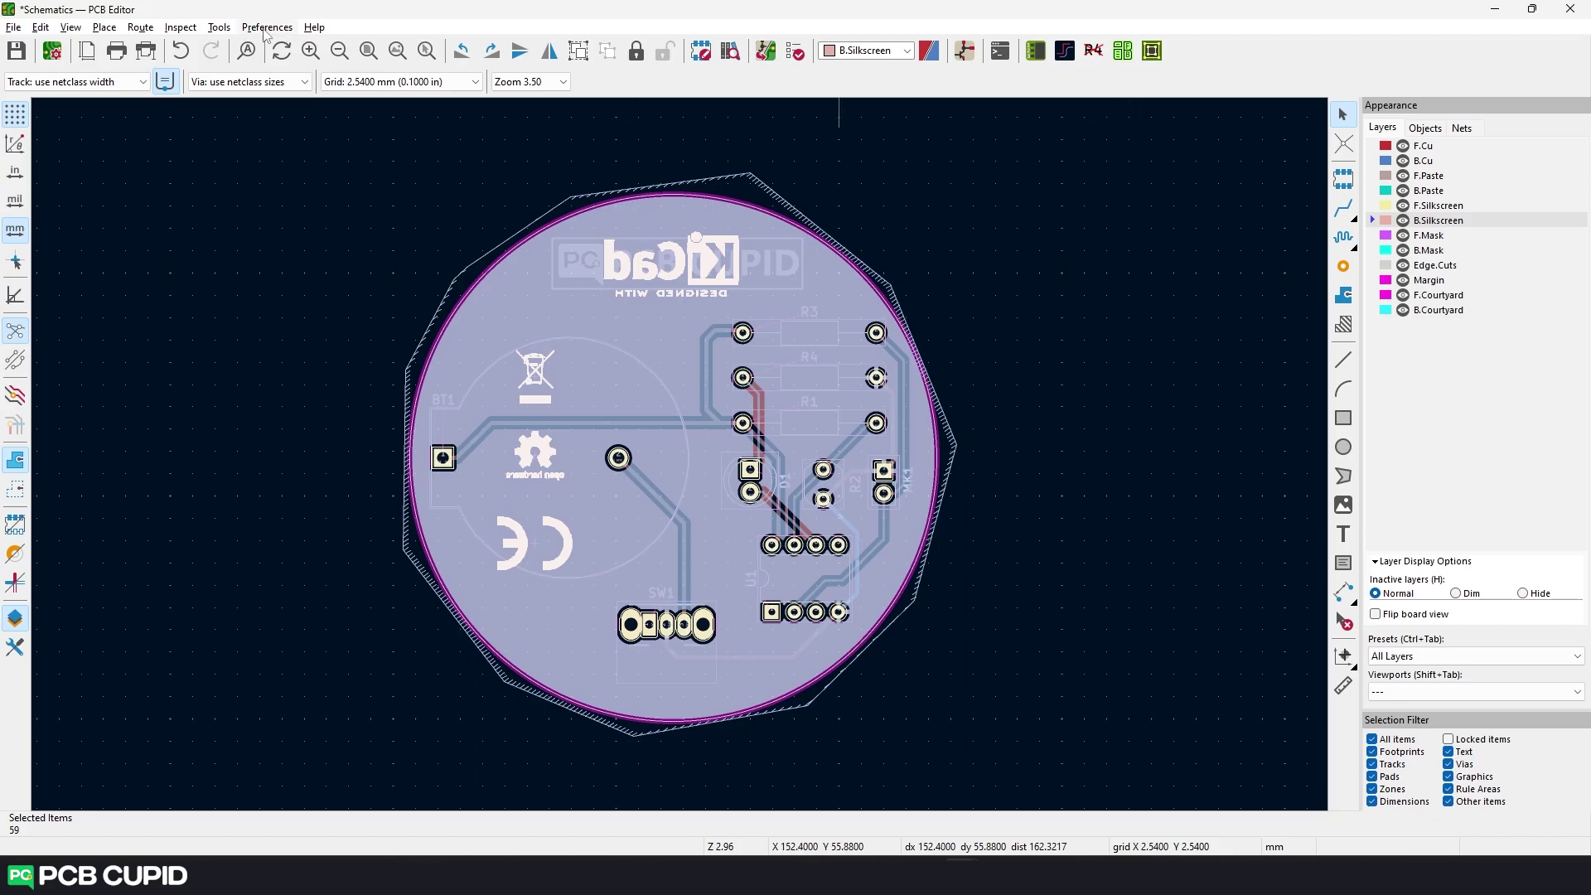
Export Gerber zips for Default, Elecrow, FusionPCB, JLCPCB and PCBWay with Gerber to order
click(219, 29)
mouse_move(342, 422)
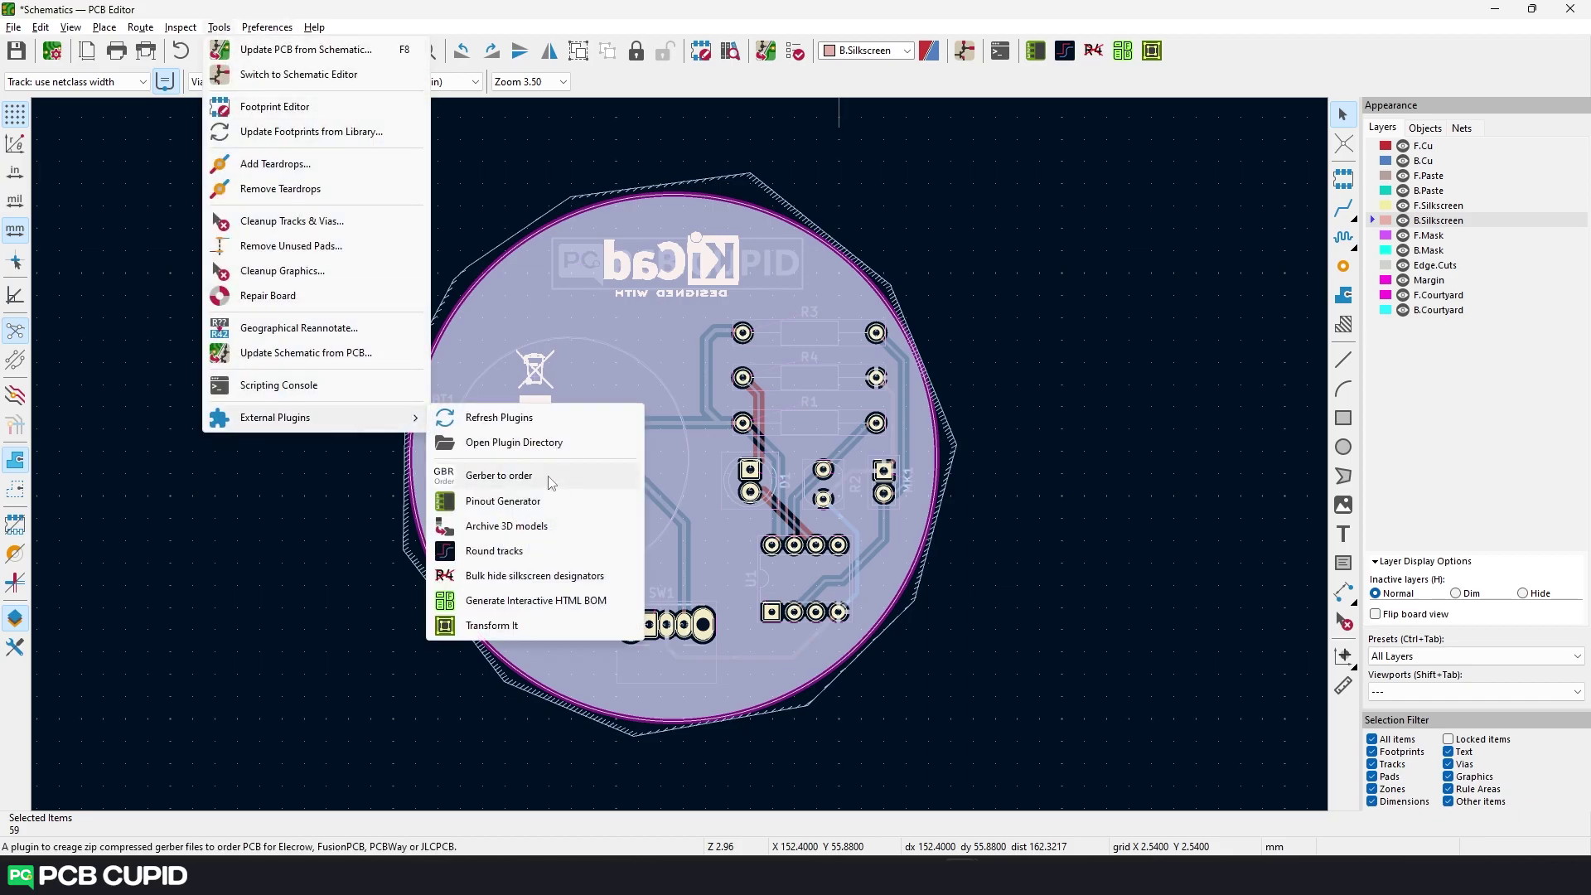
click(497, 474)
click(679, 382)
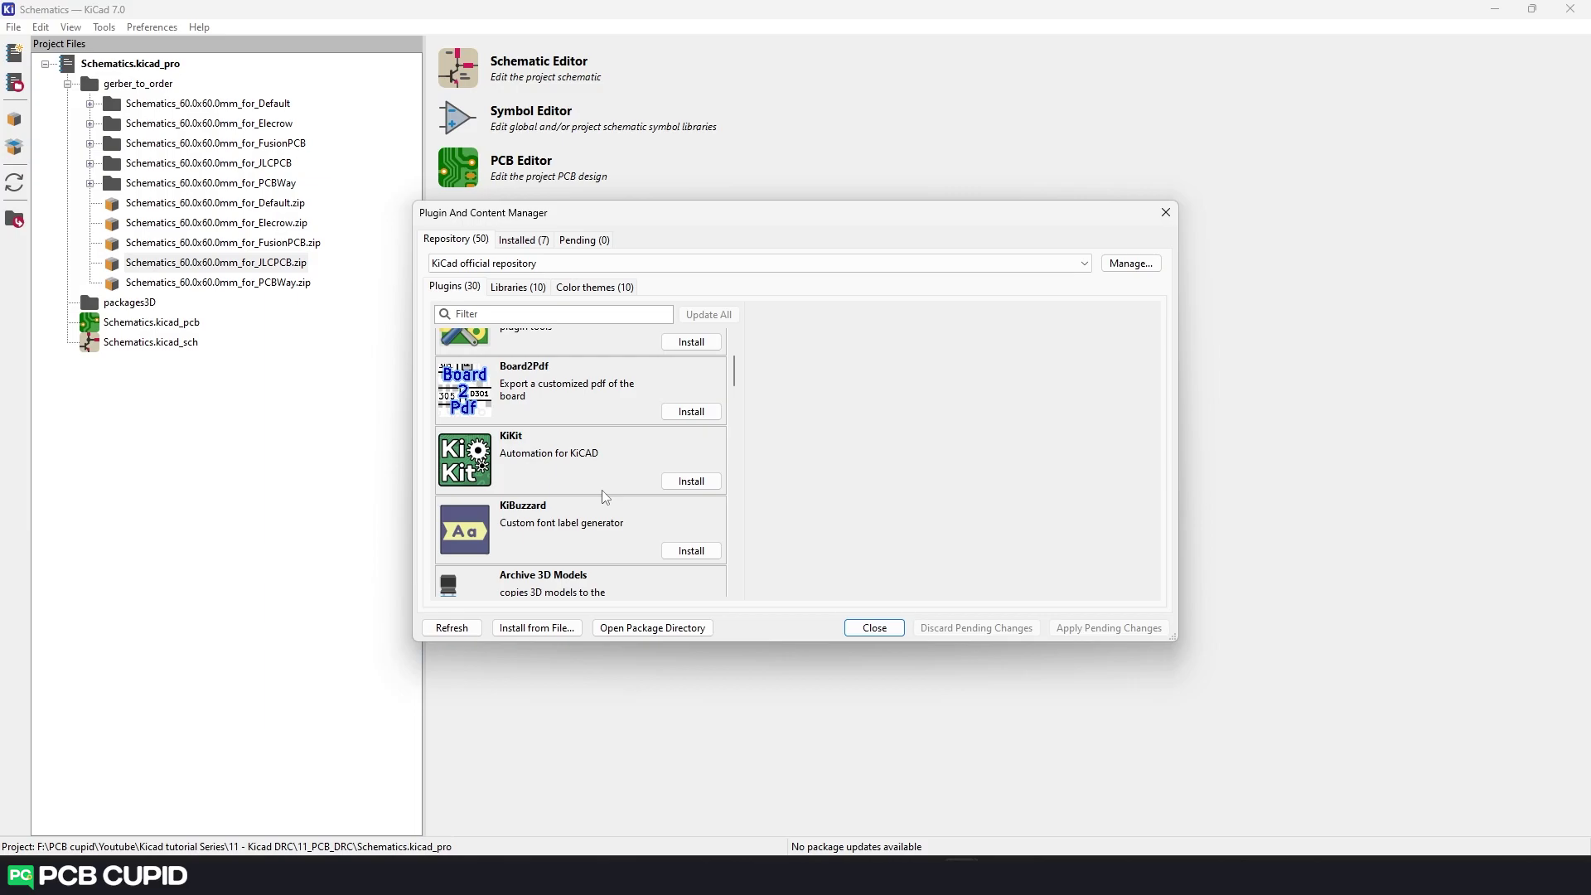
Queue Nord Theme from the Color themes list for installation and apply the pending change
scroll(605, 406, down, 10)
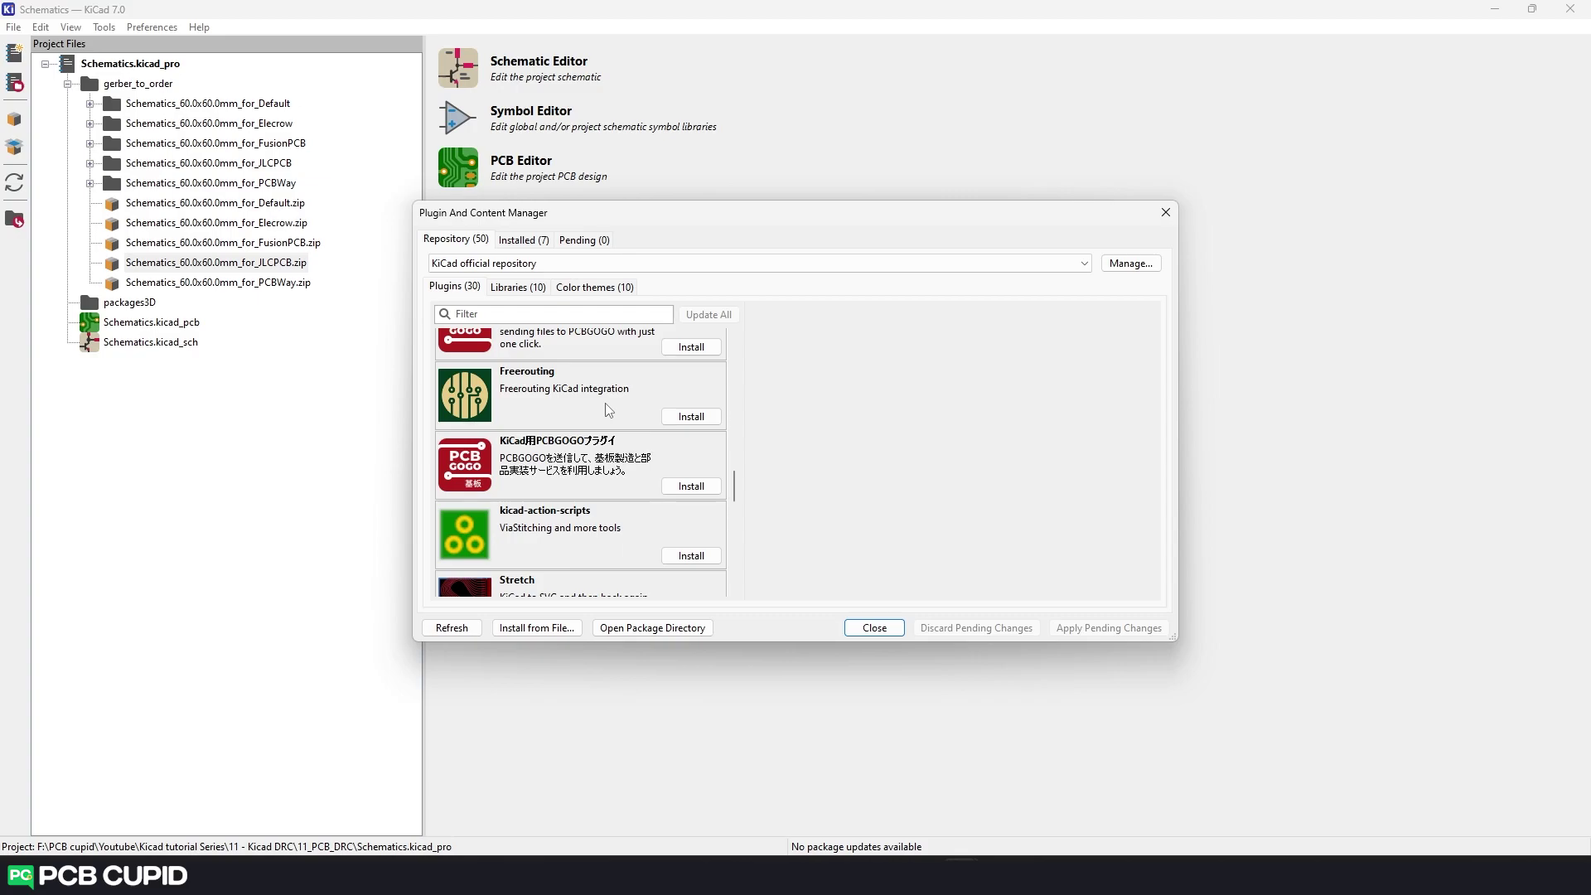
click(582, 290)
click(569, 452)
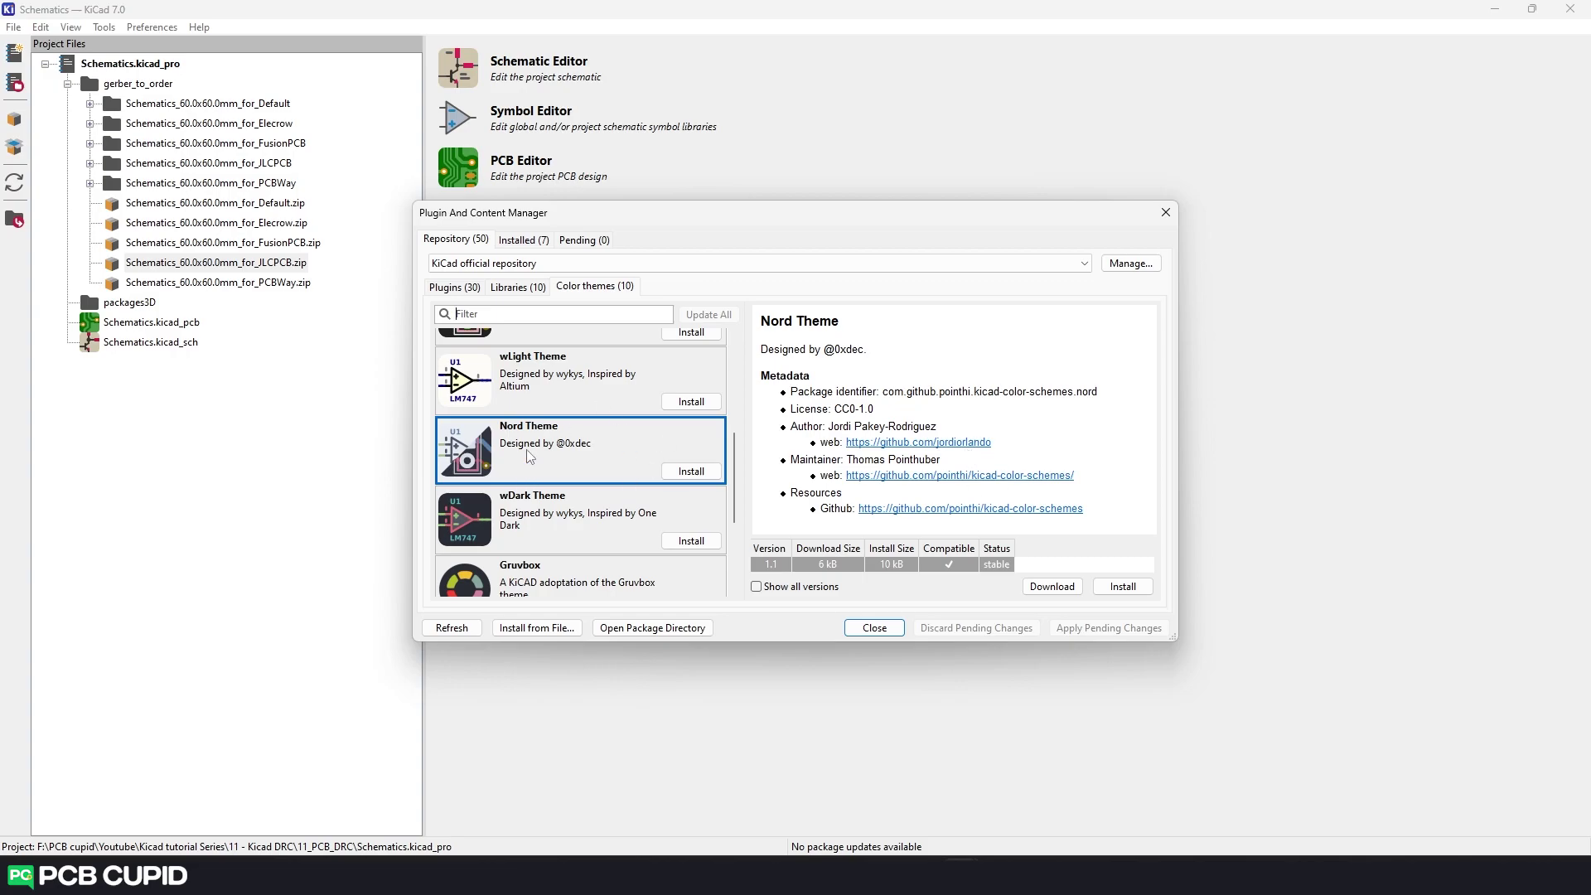
click(700, 473)
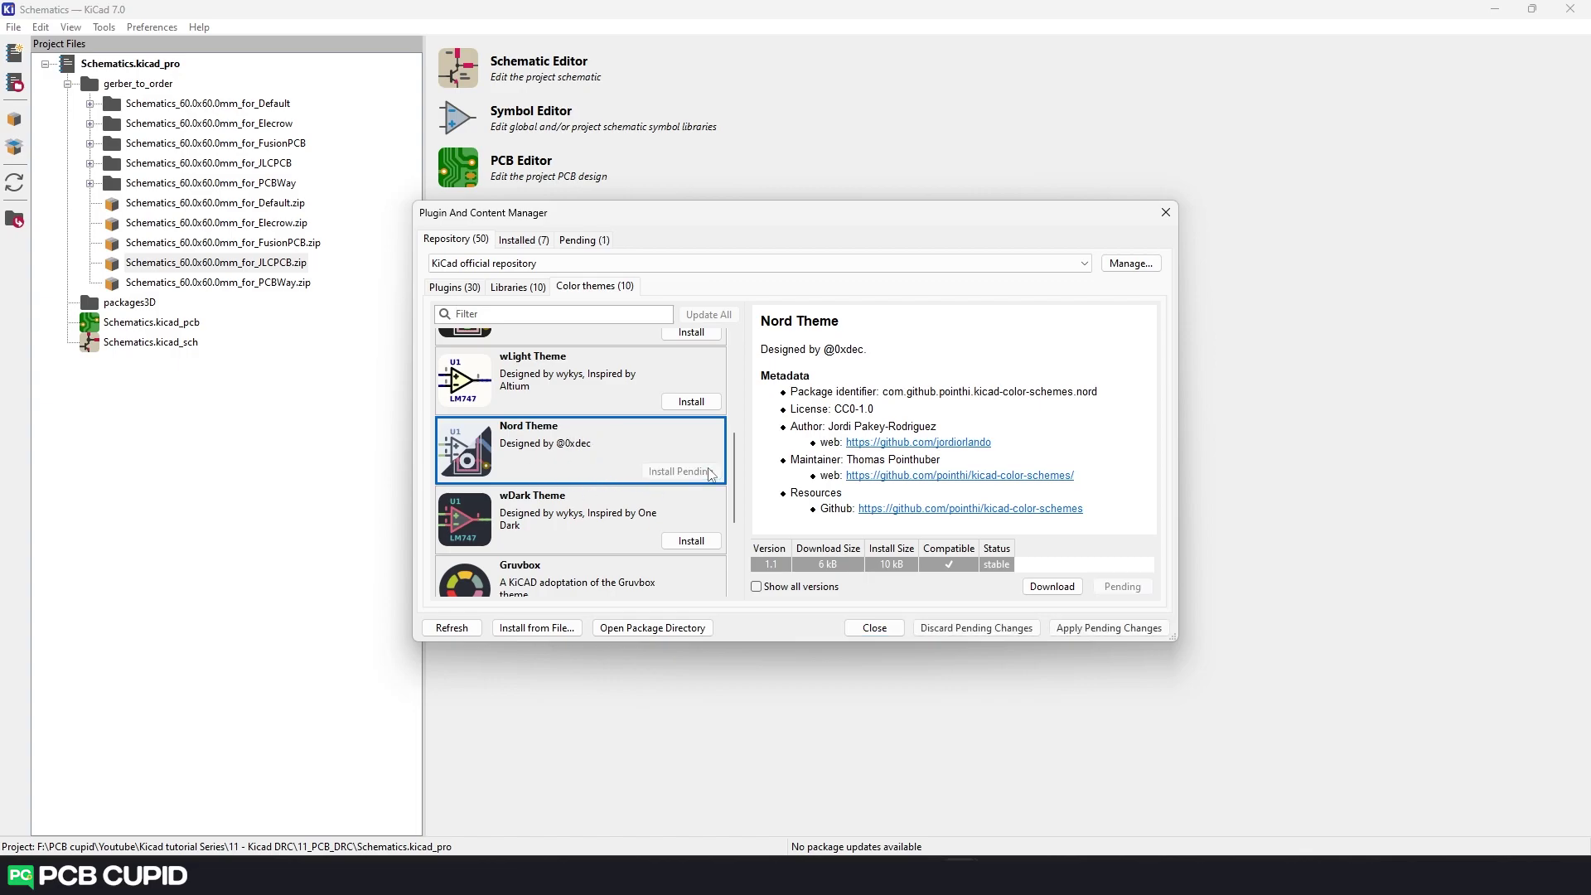
click(1110, 628)
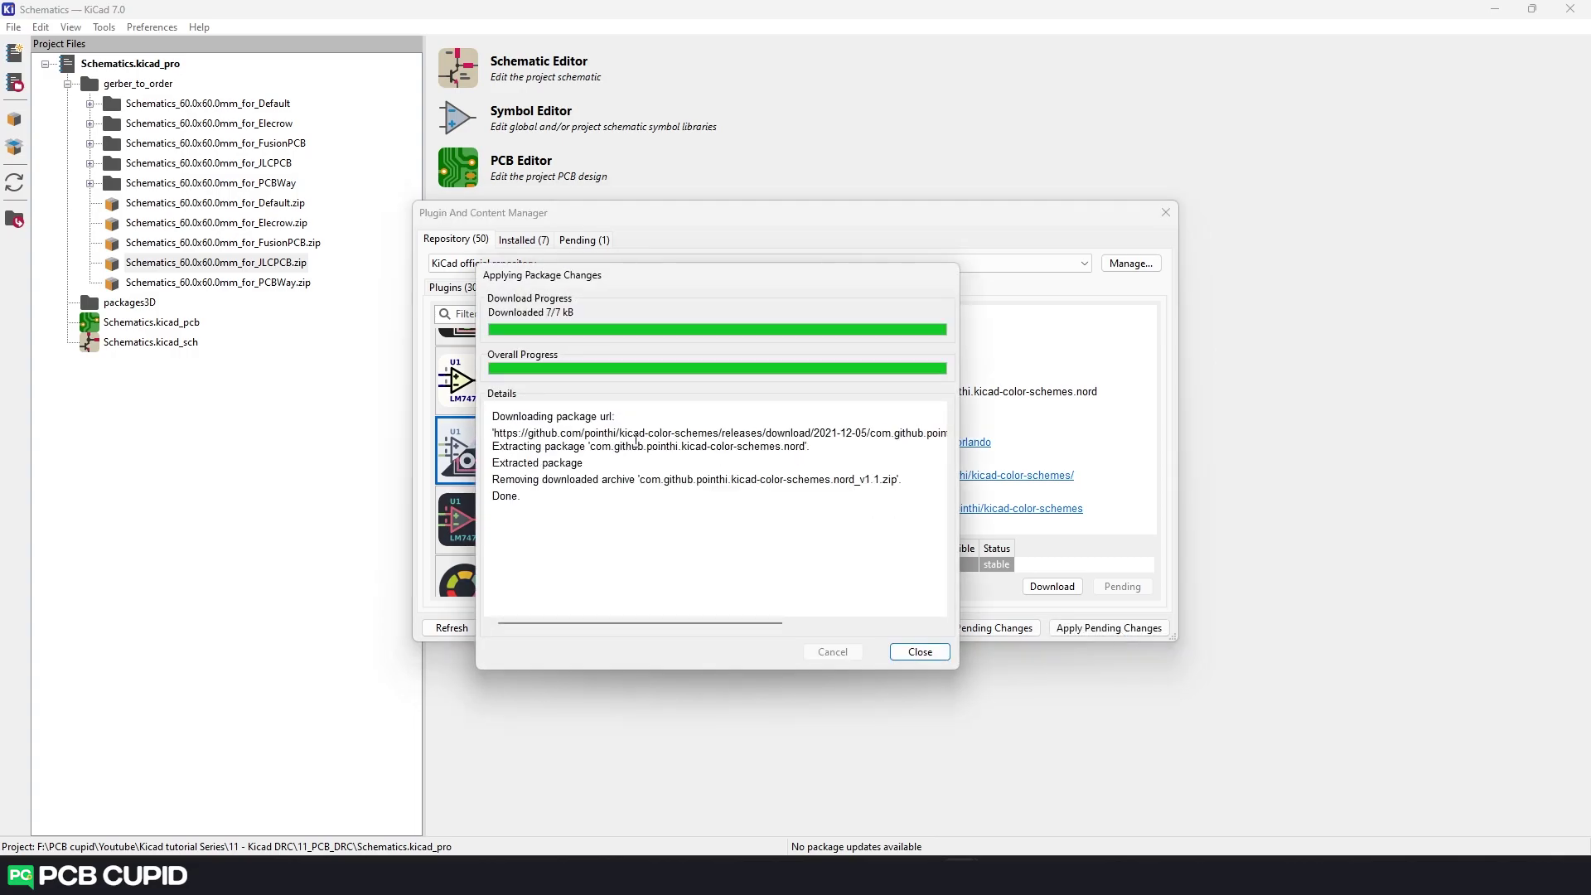
Choose Nord (read-only) as the Schematic Editor colour theme in Preferences
click(919, 652)
key(Escape)
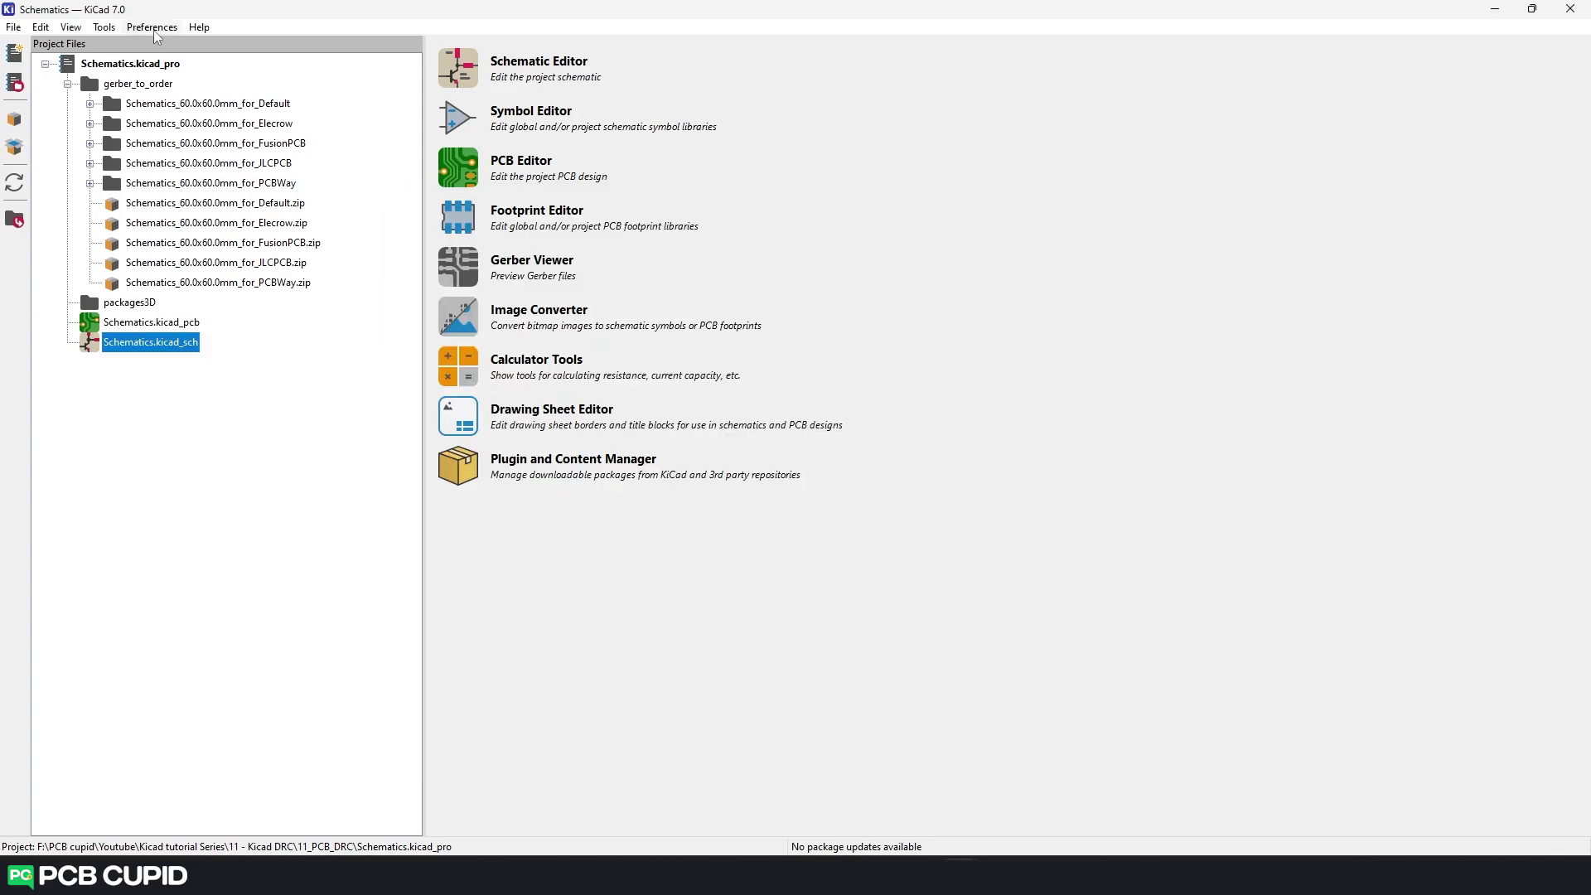
click(152, 27)
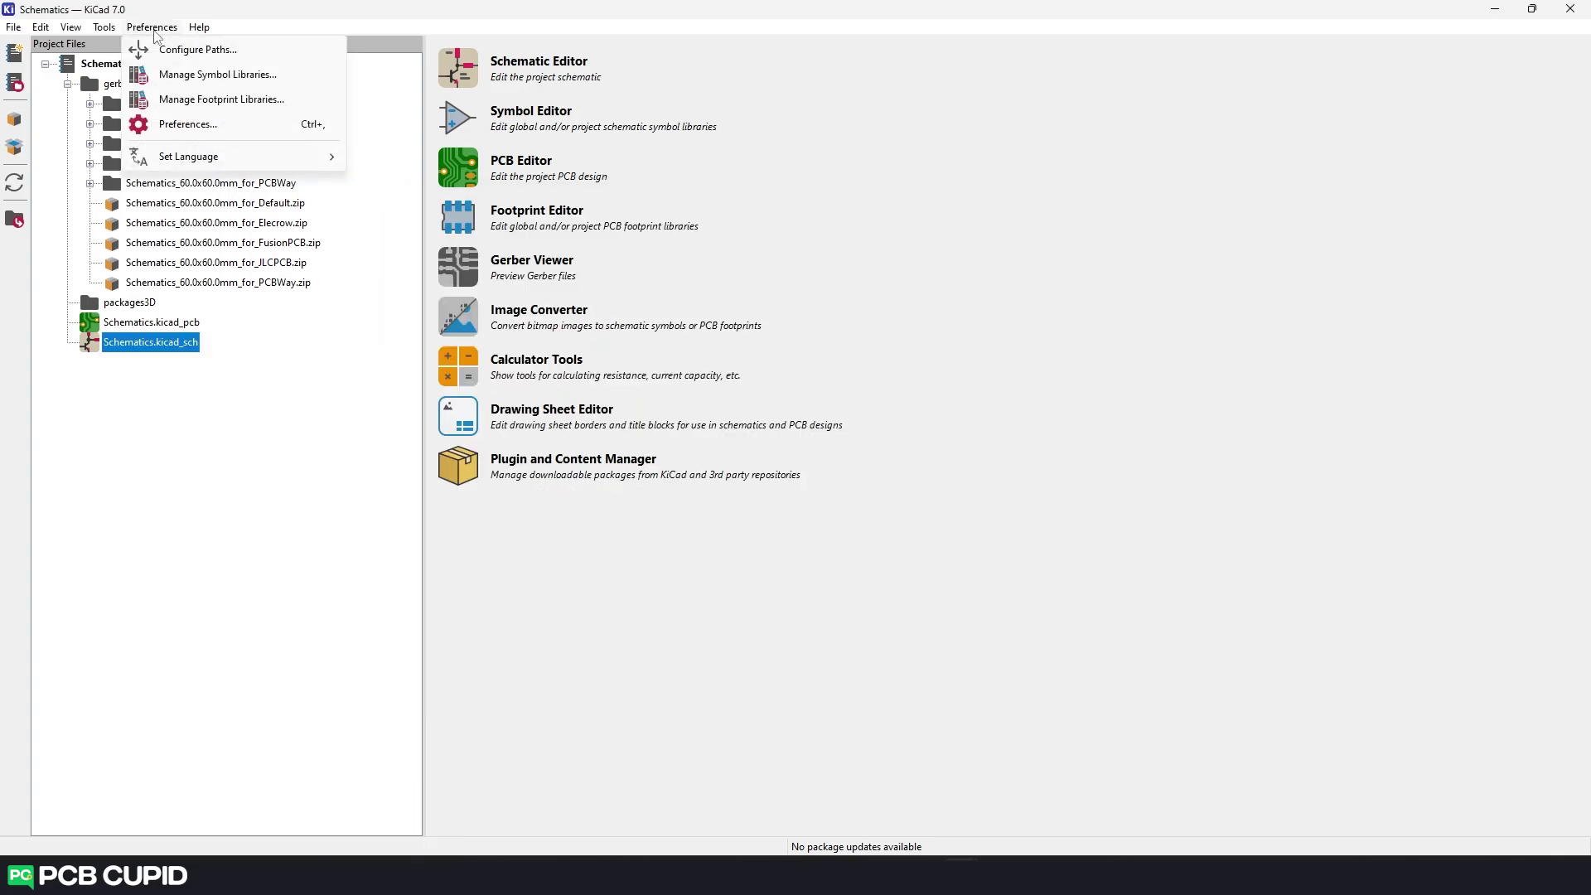
click(196, 125)
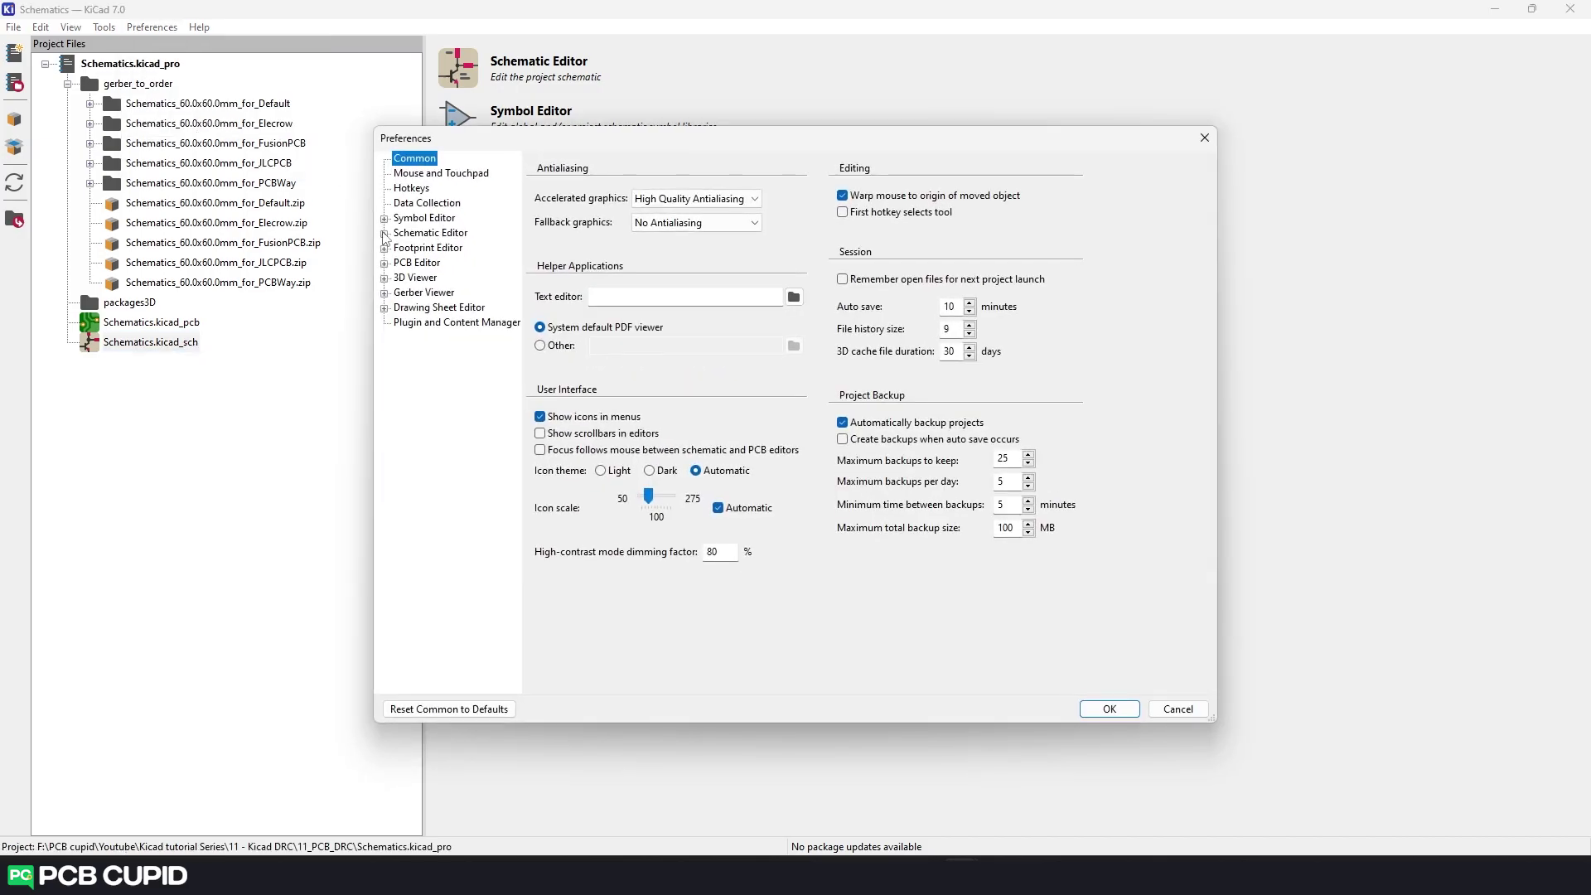
click(385, 233)
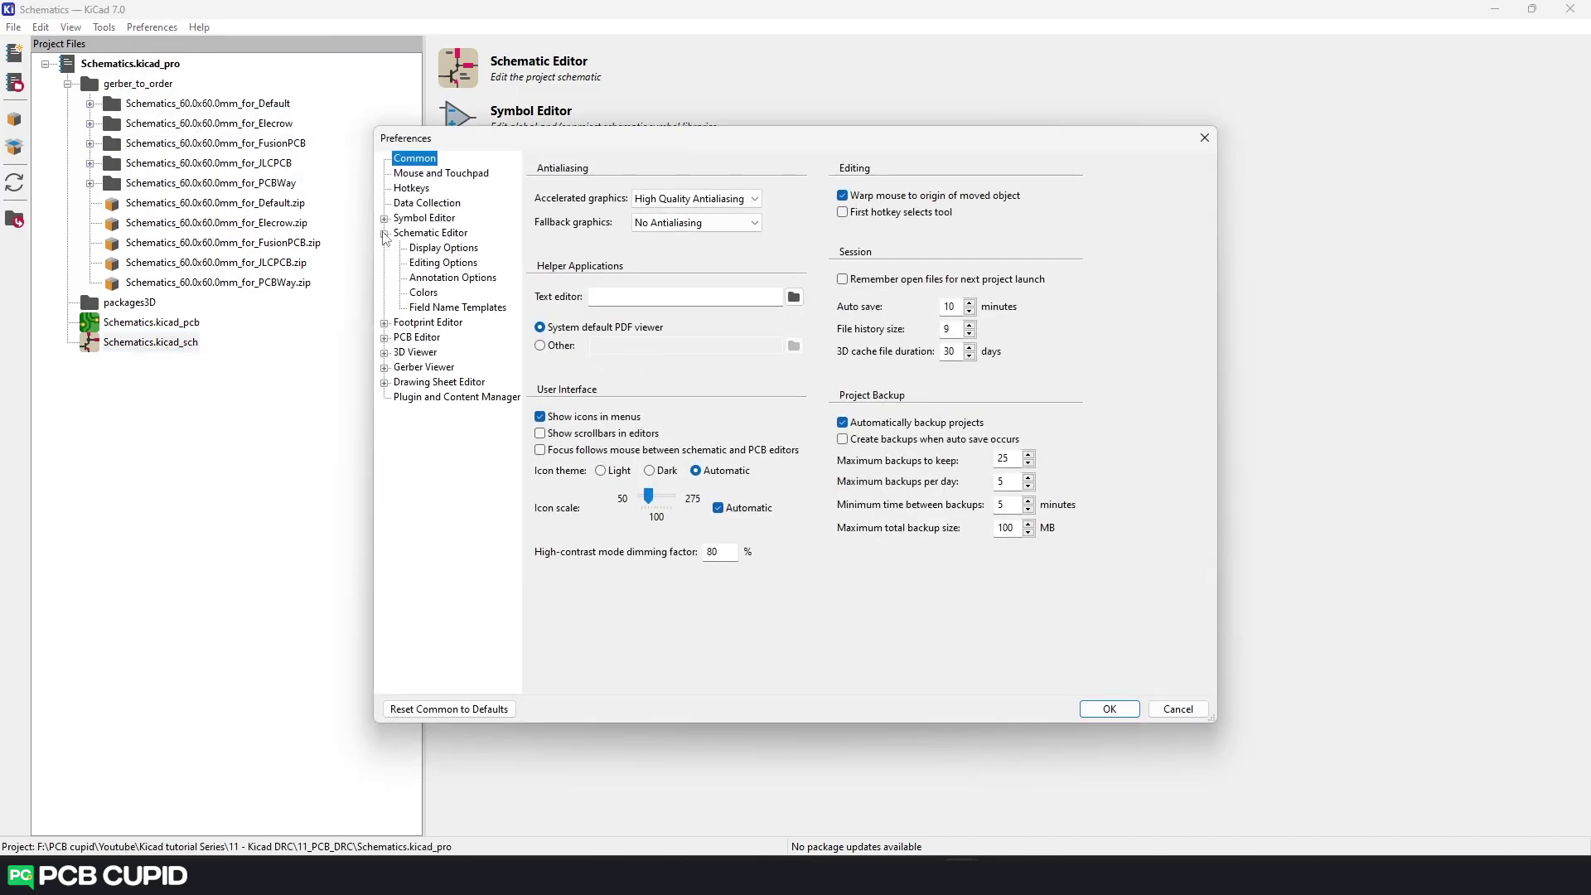
click(423, 293)
click(646, 168)
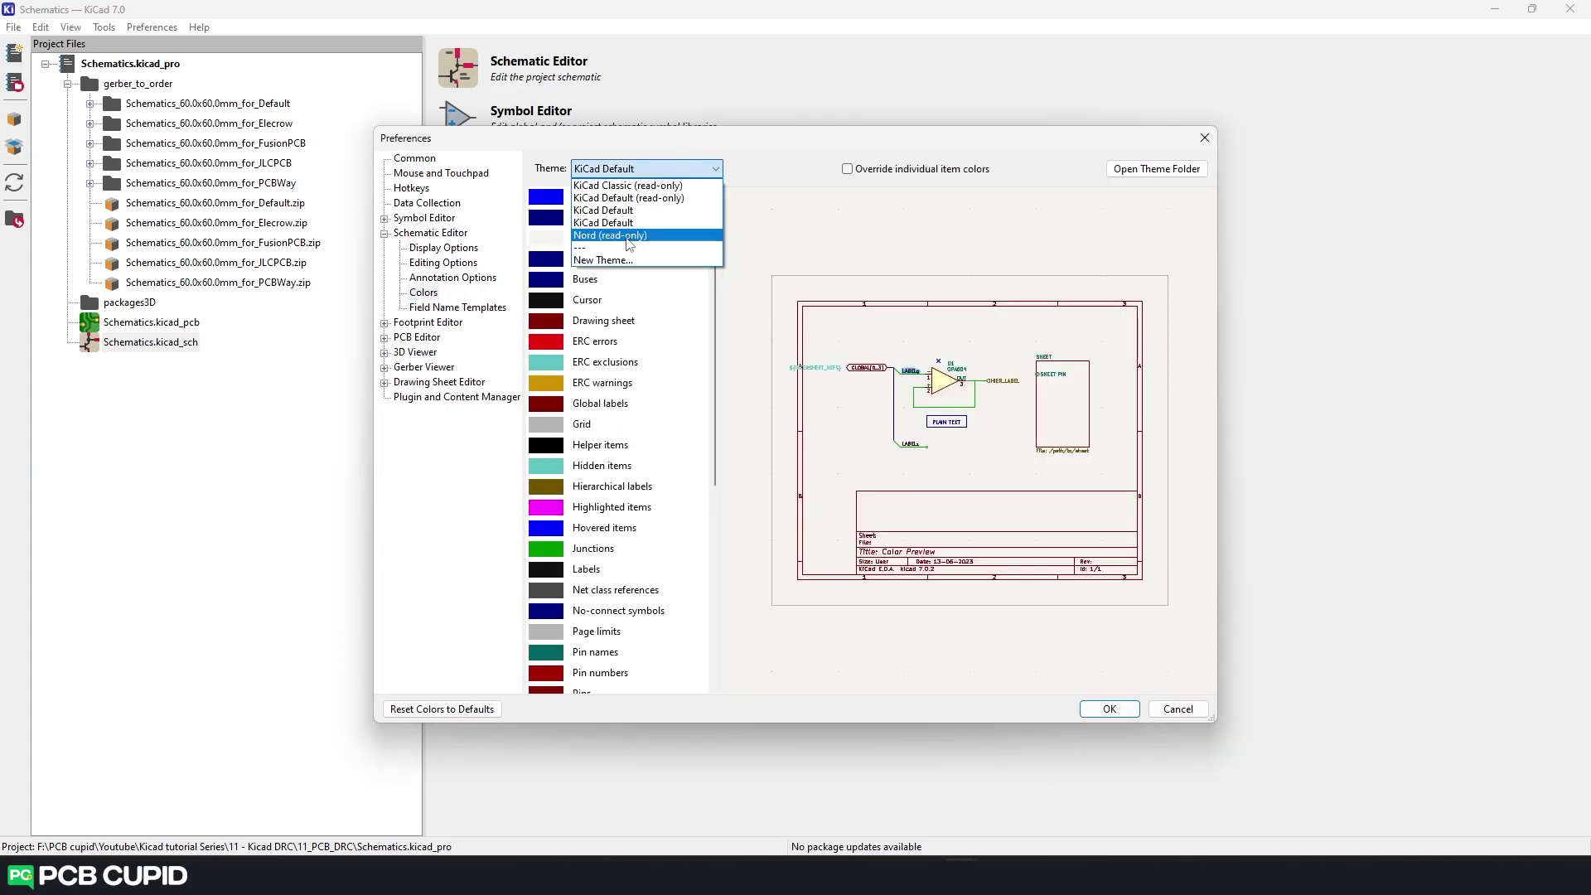
click(627, 236)
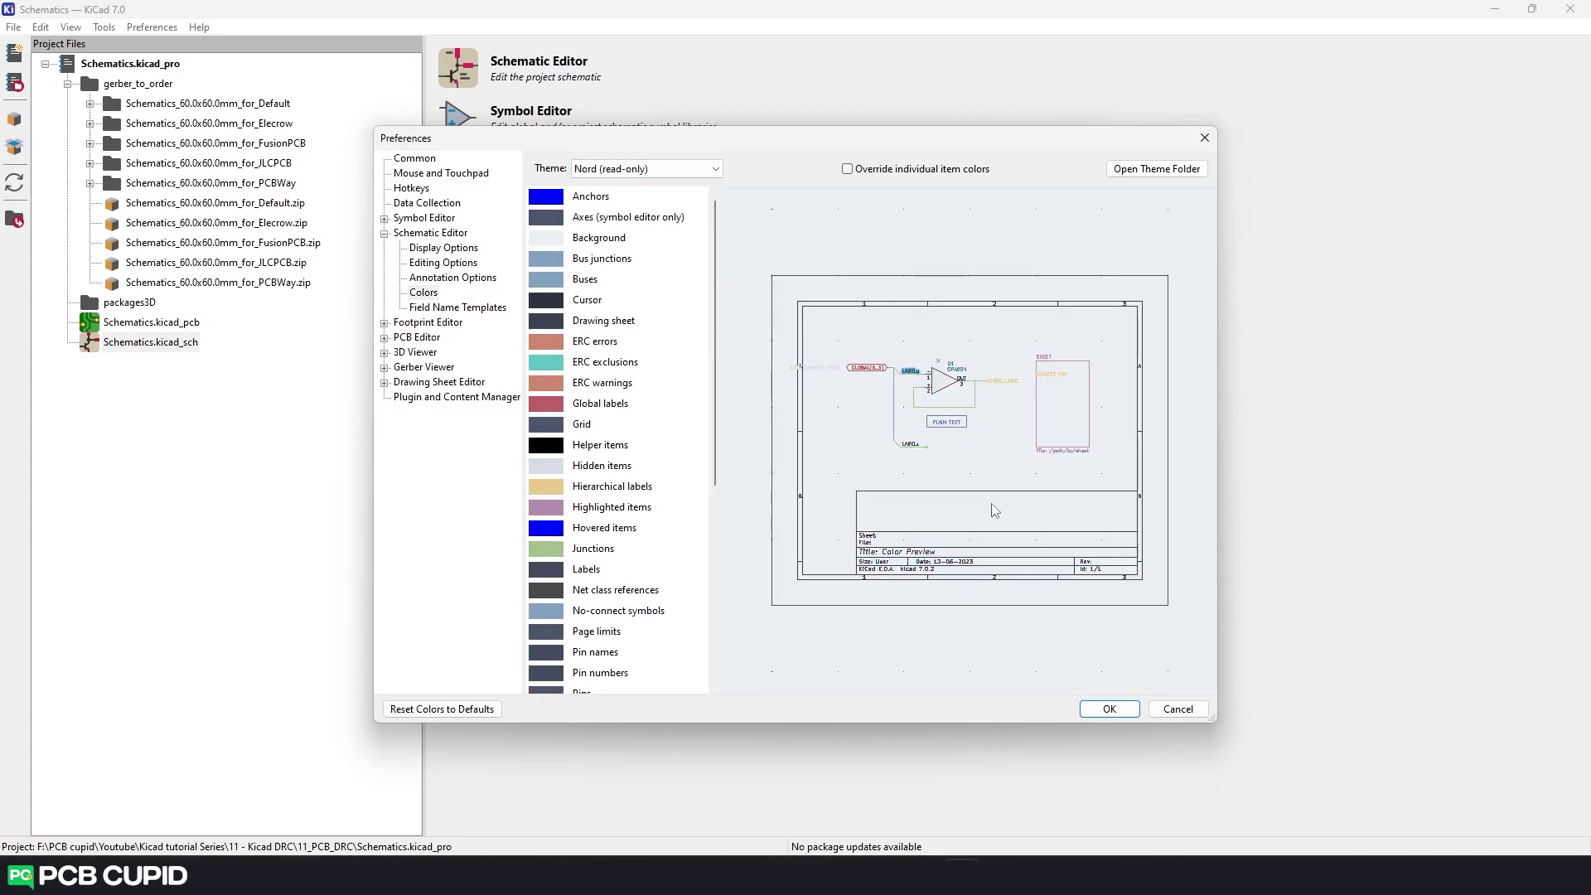
Confirm the Nord theme and inspect the U1 microcontroller and its PB1 pin in the schematic
click(1109, 708)
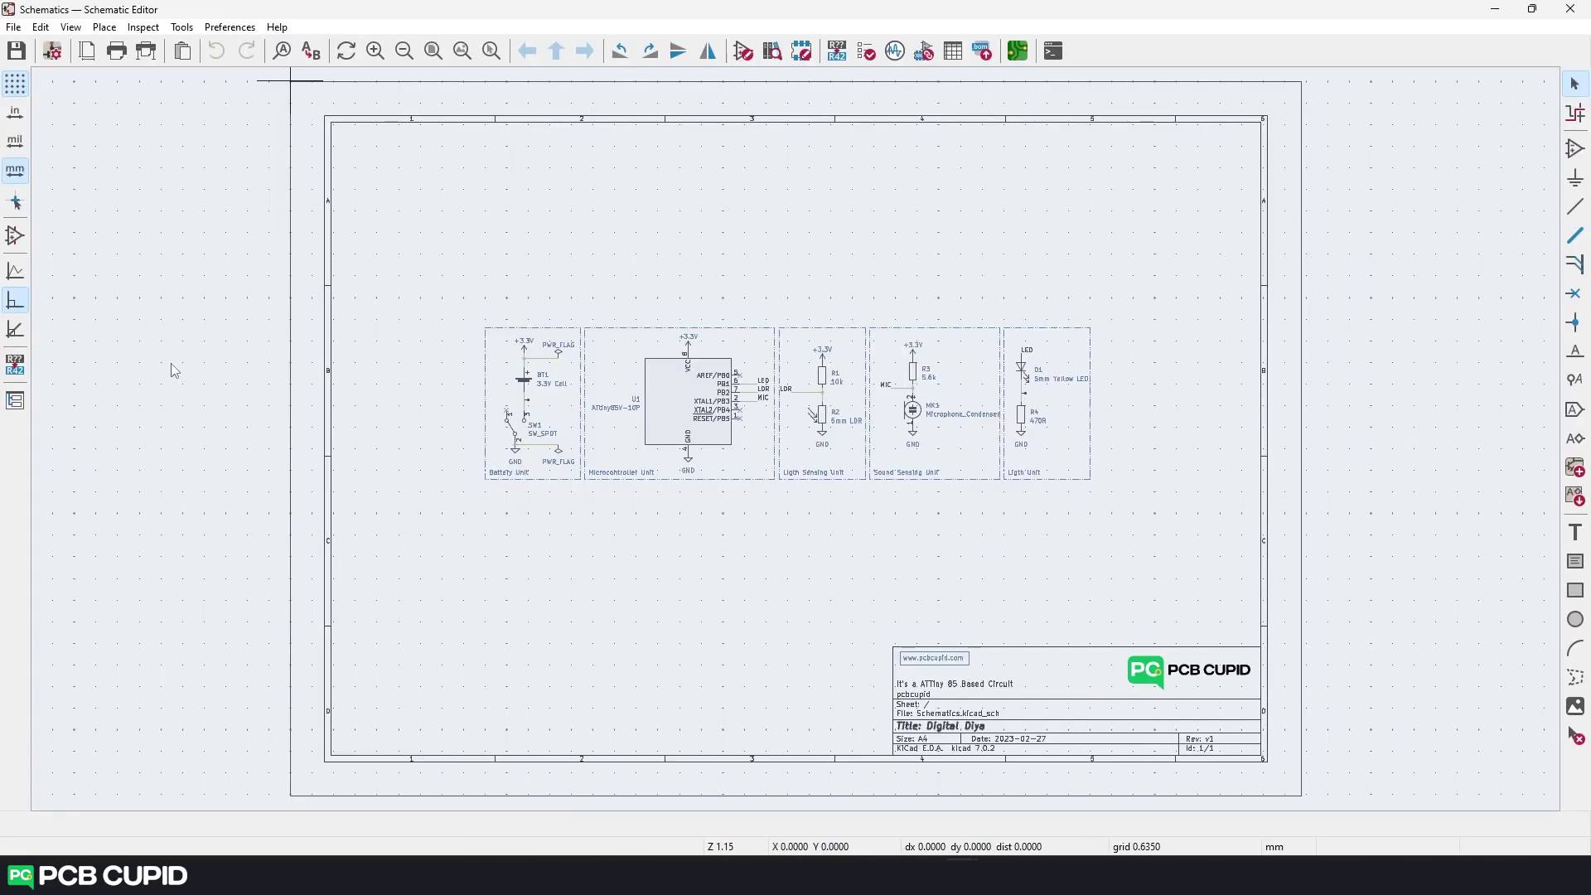
scroll(675, 447, up, 5)
scroll(675, 448, down, 2)
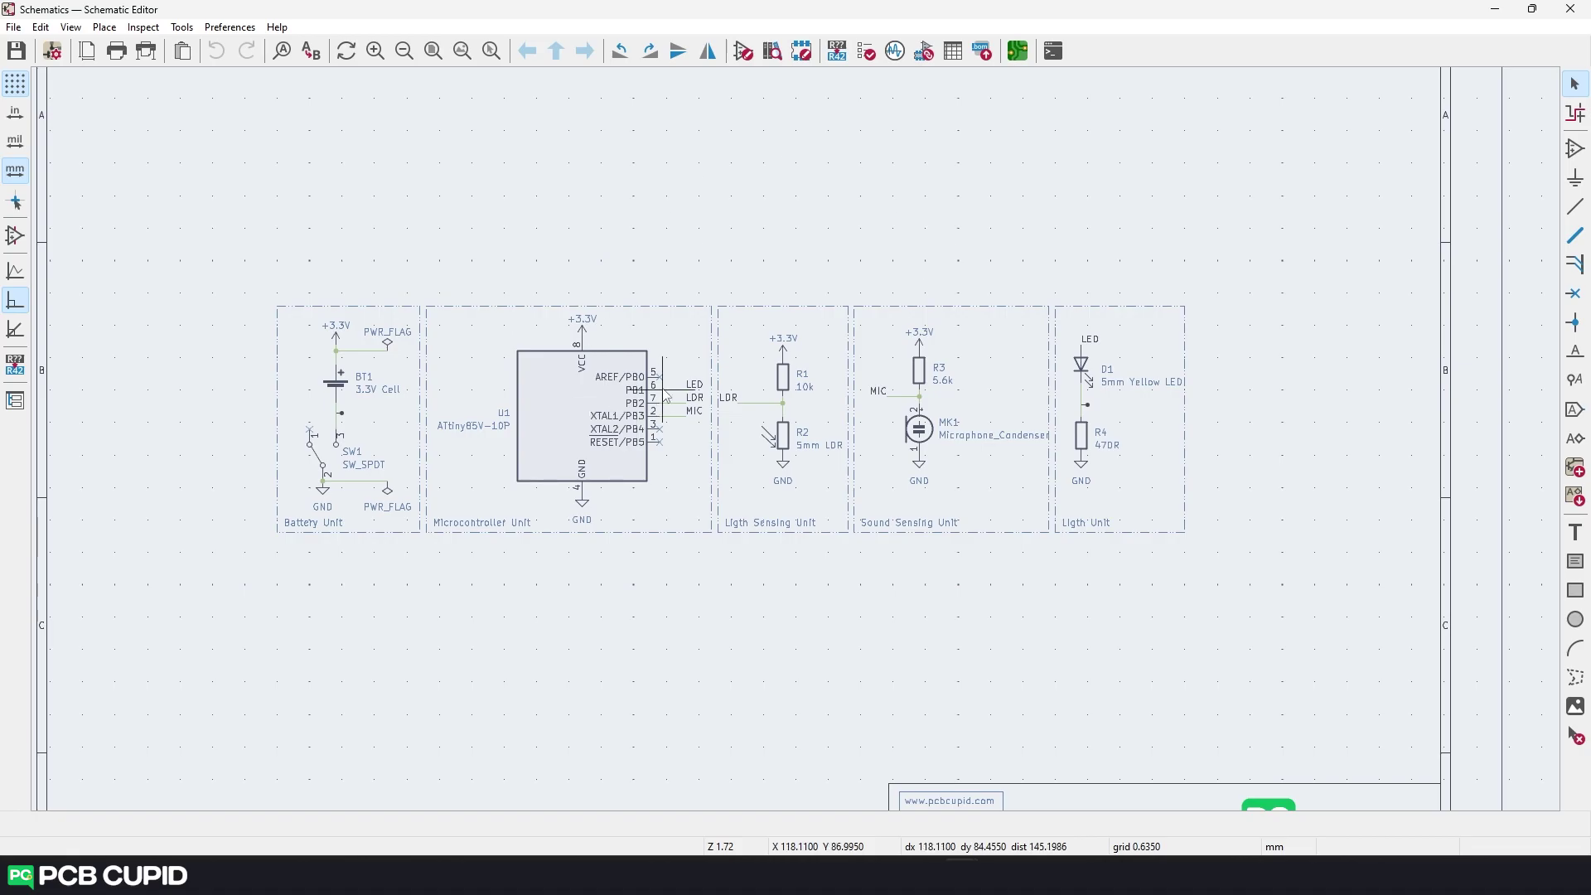
scroll(676, 448, up, 3)
click(771, 468)
click(592, 566)
Bring up the PCB Editor colour theme choices in Preferences
scroll(592, 566, down, 3)
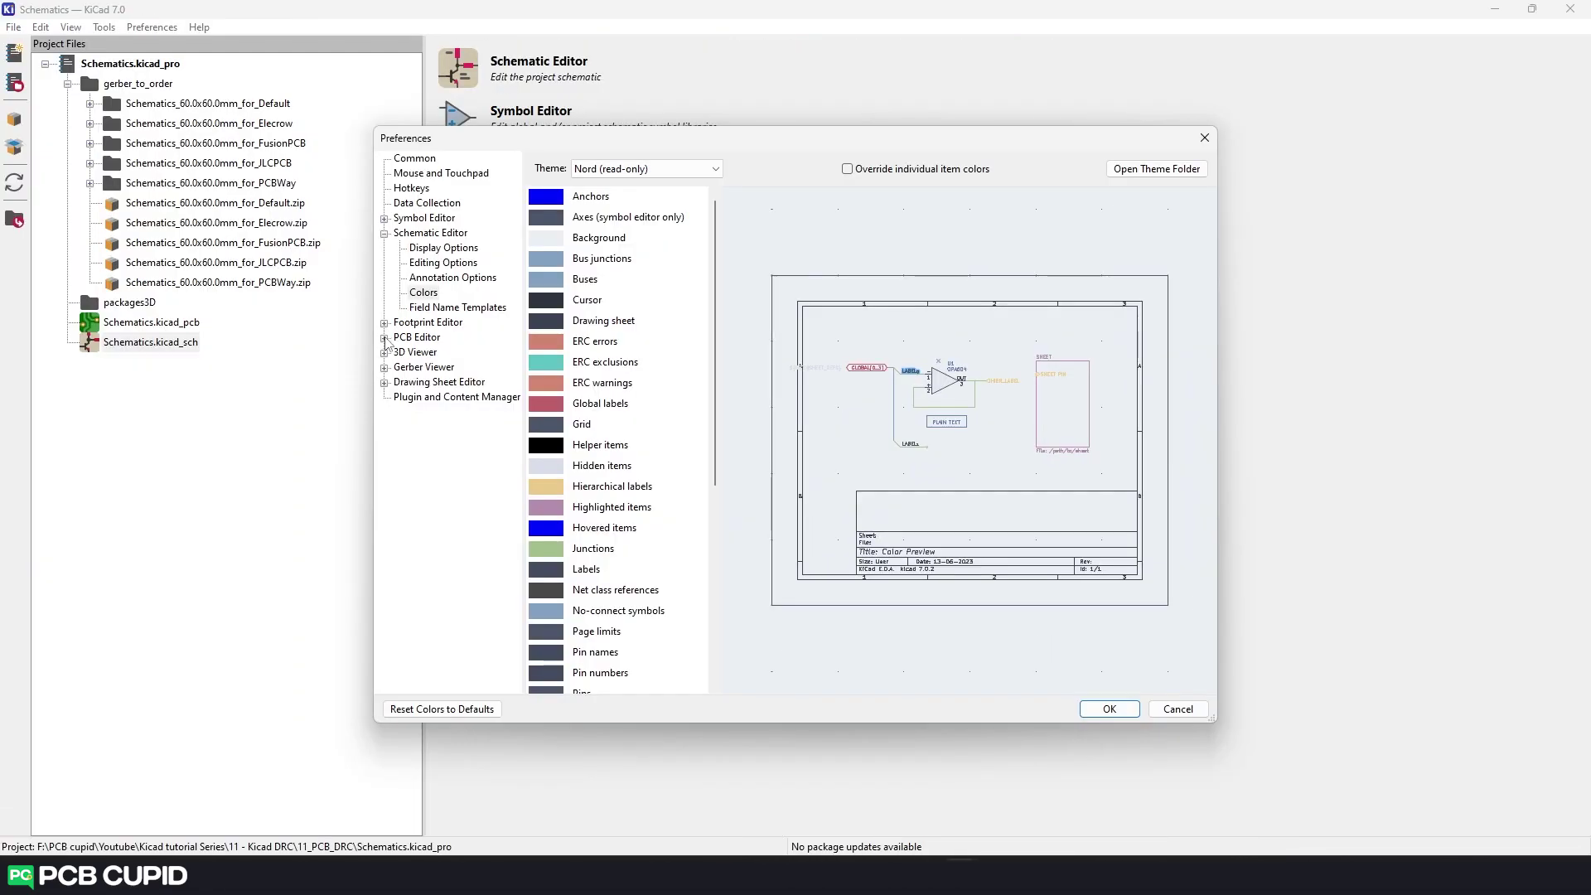
click(385, 338)
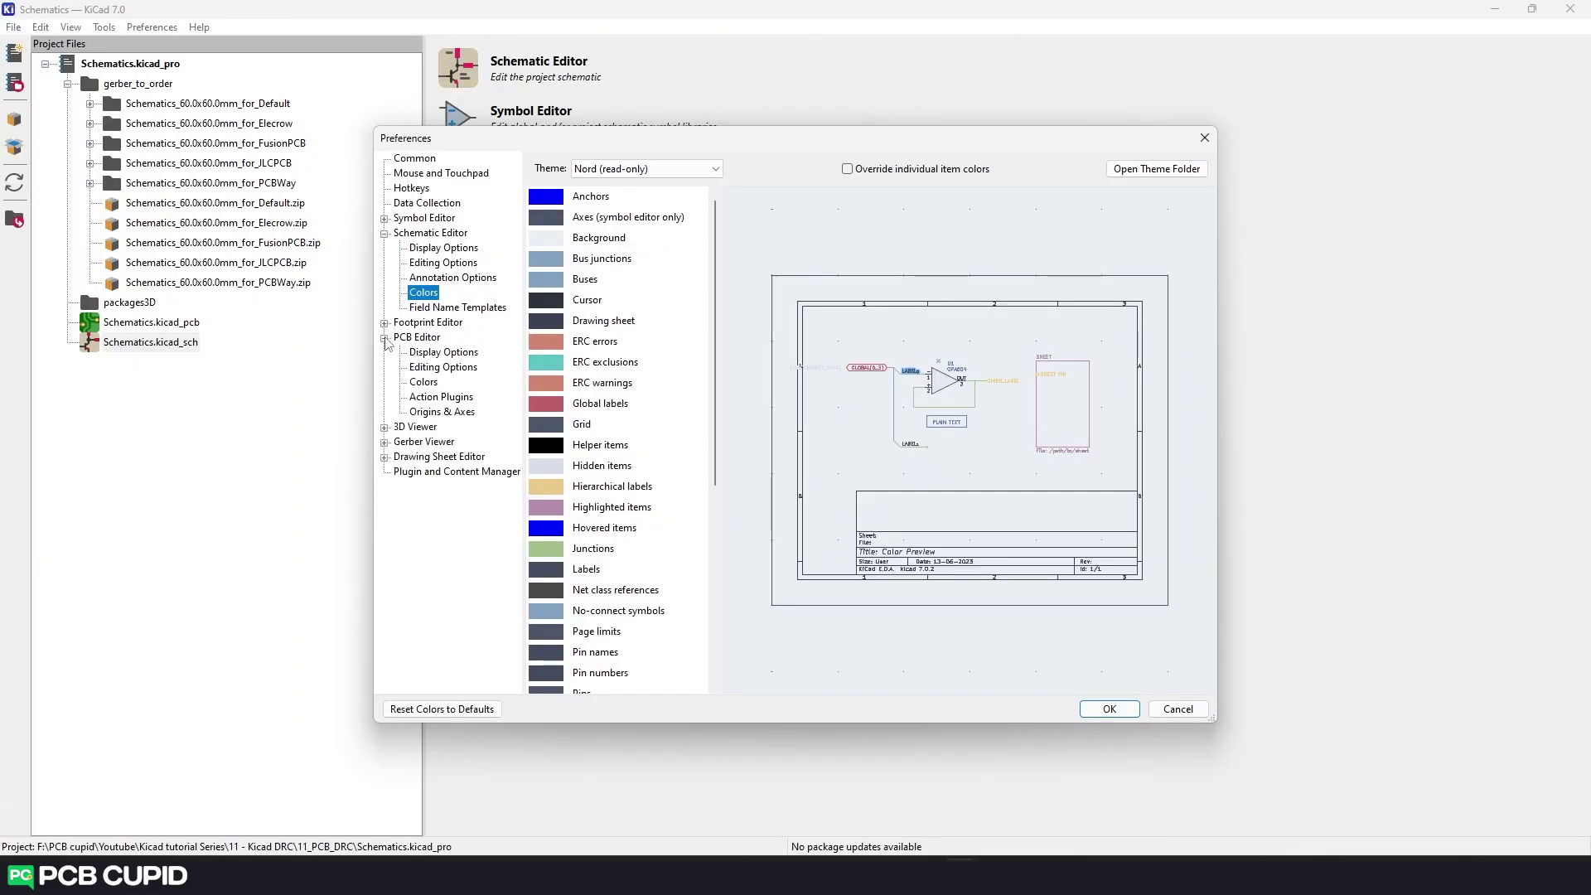
click(423, 382)
click(647, 168)
click(601, 186)
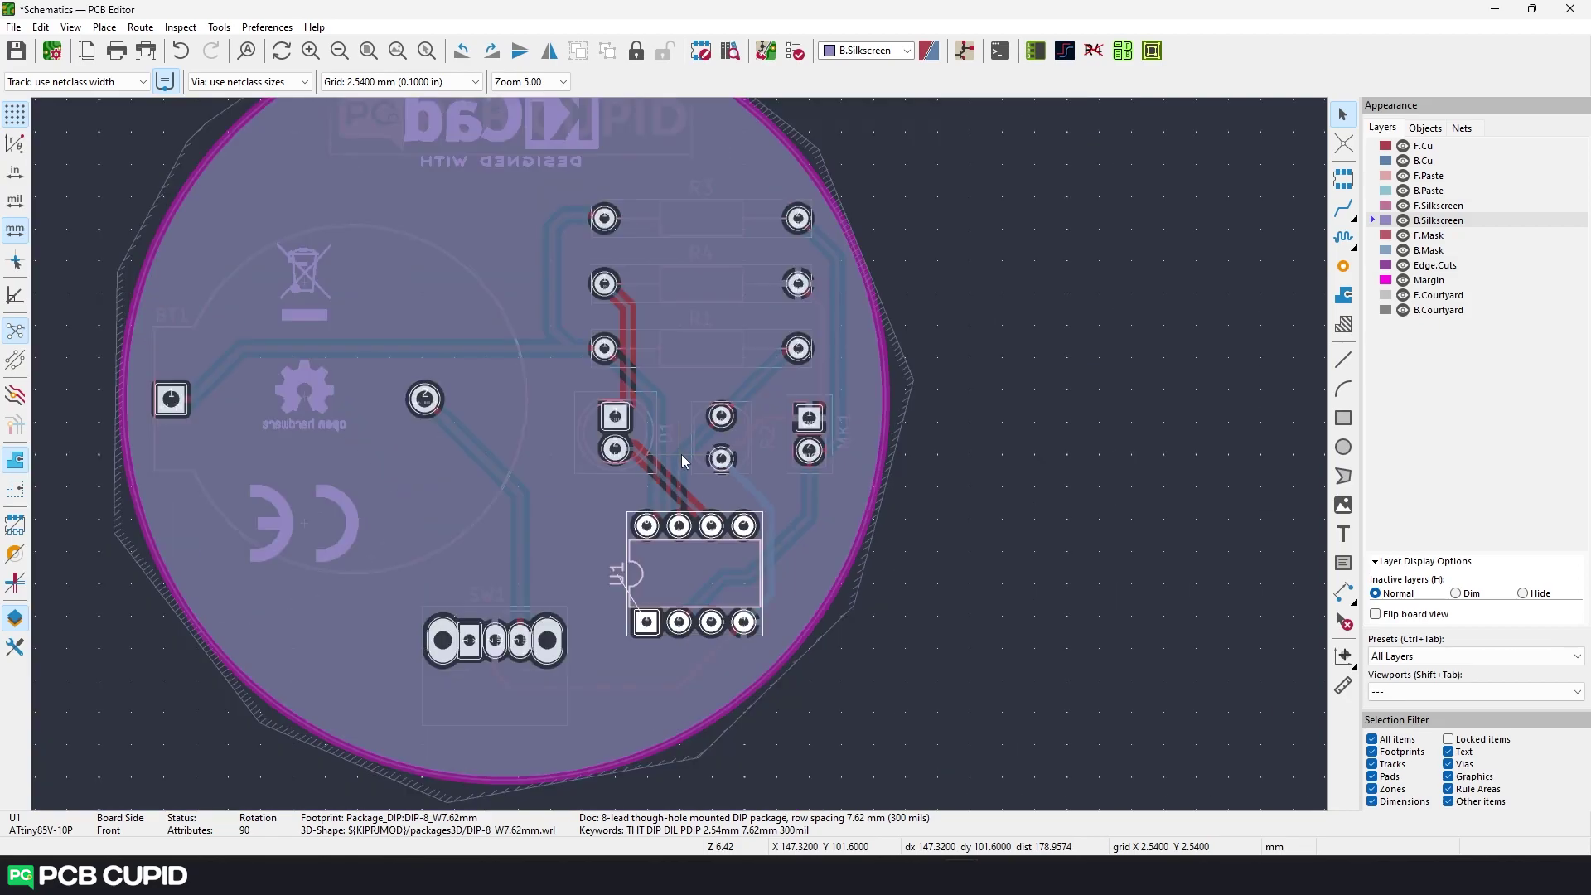
scroll(682, 454, down, 8)
scroll(679, 454, up, 7)
scroll(680, 454, down, 3)
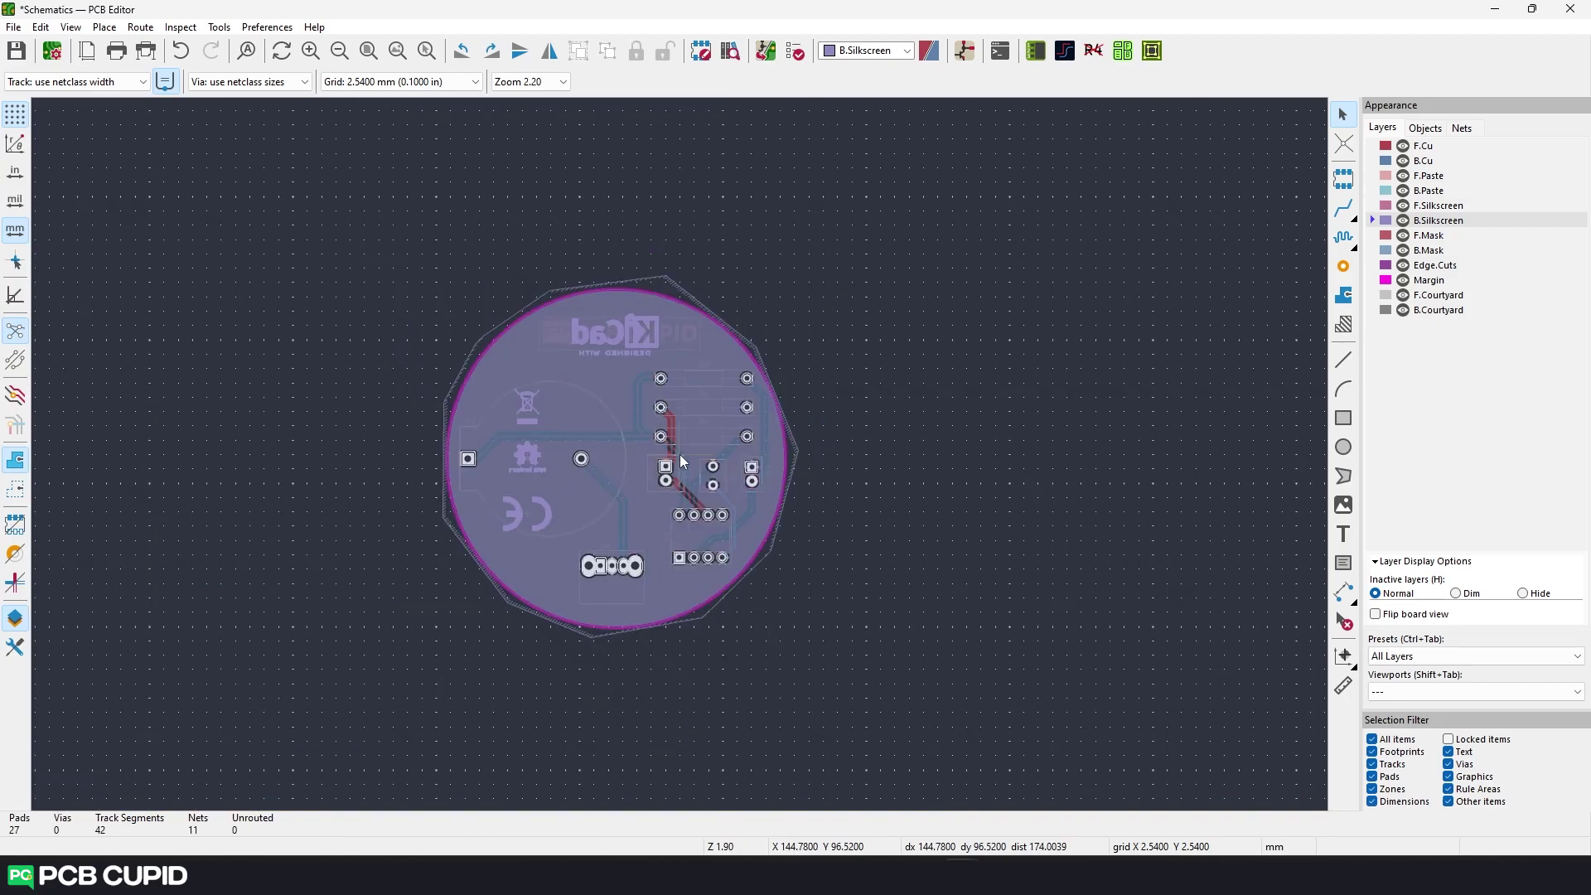
click(1380, 149)
click(1373, 171)
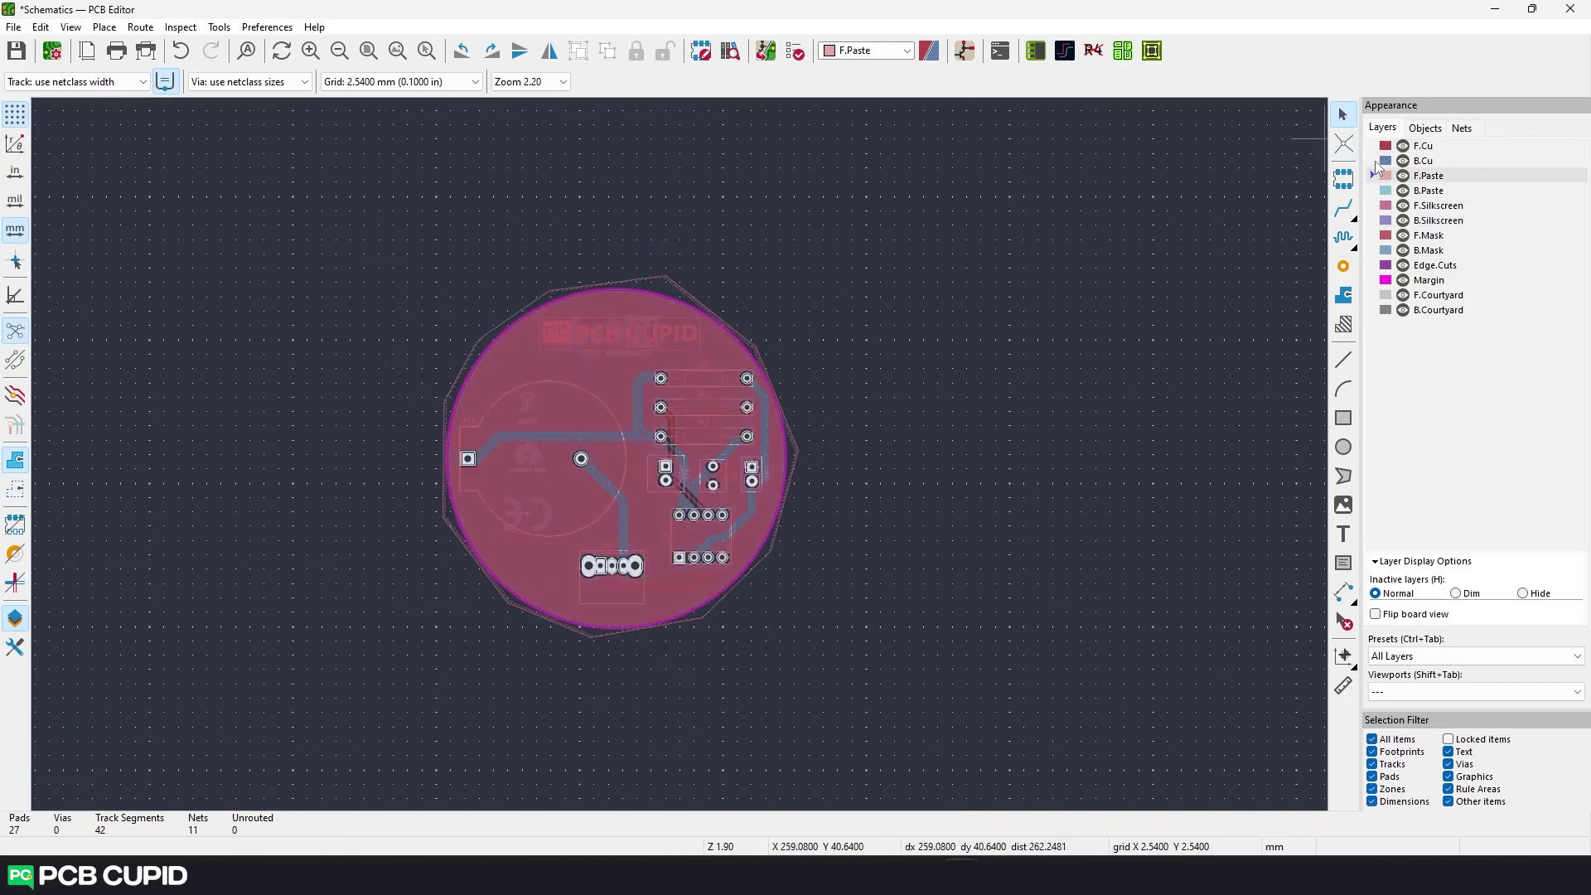
click(1376, 161)
scroll(679, 454, up, 2)
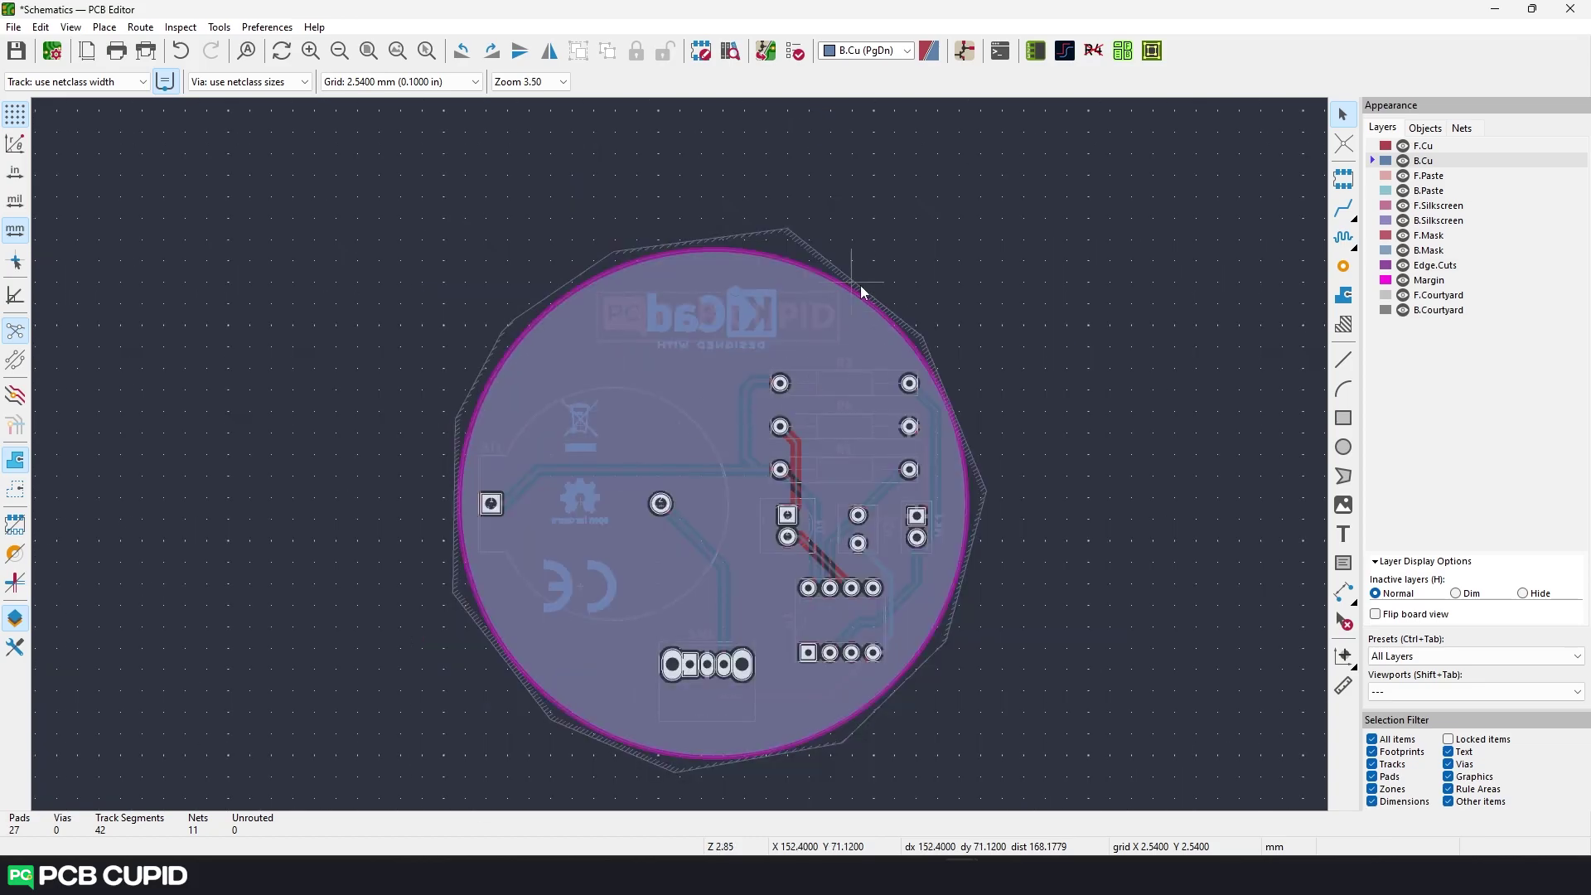
click(793, 240)
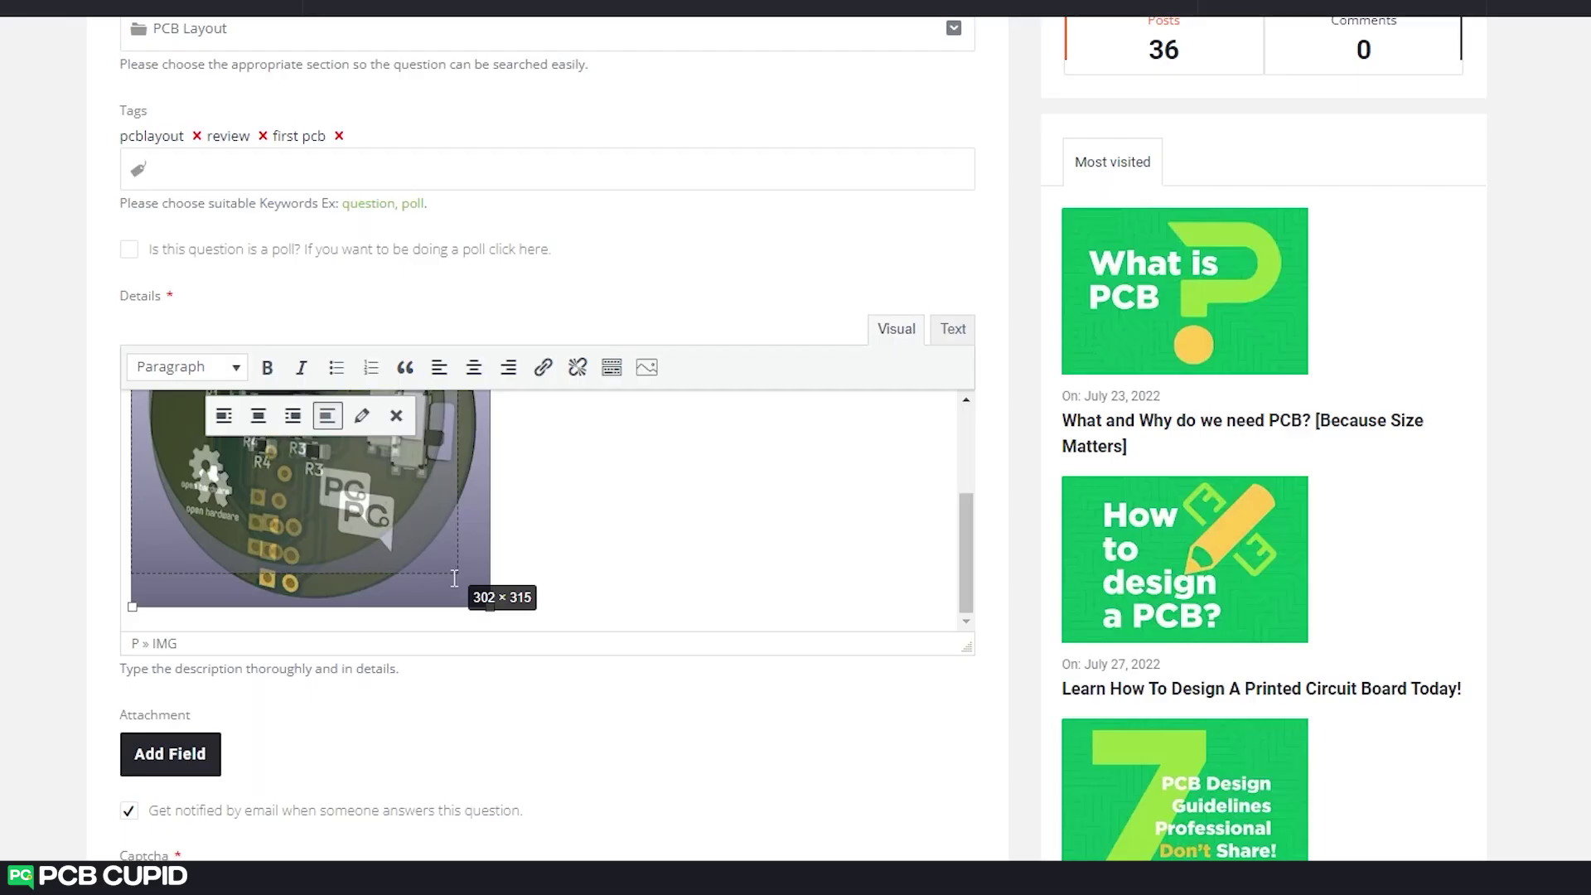
Shrink the PCB image in the question details and centre-align it
drag(490, 604, 458, 606)
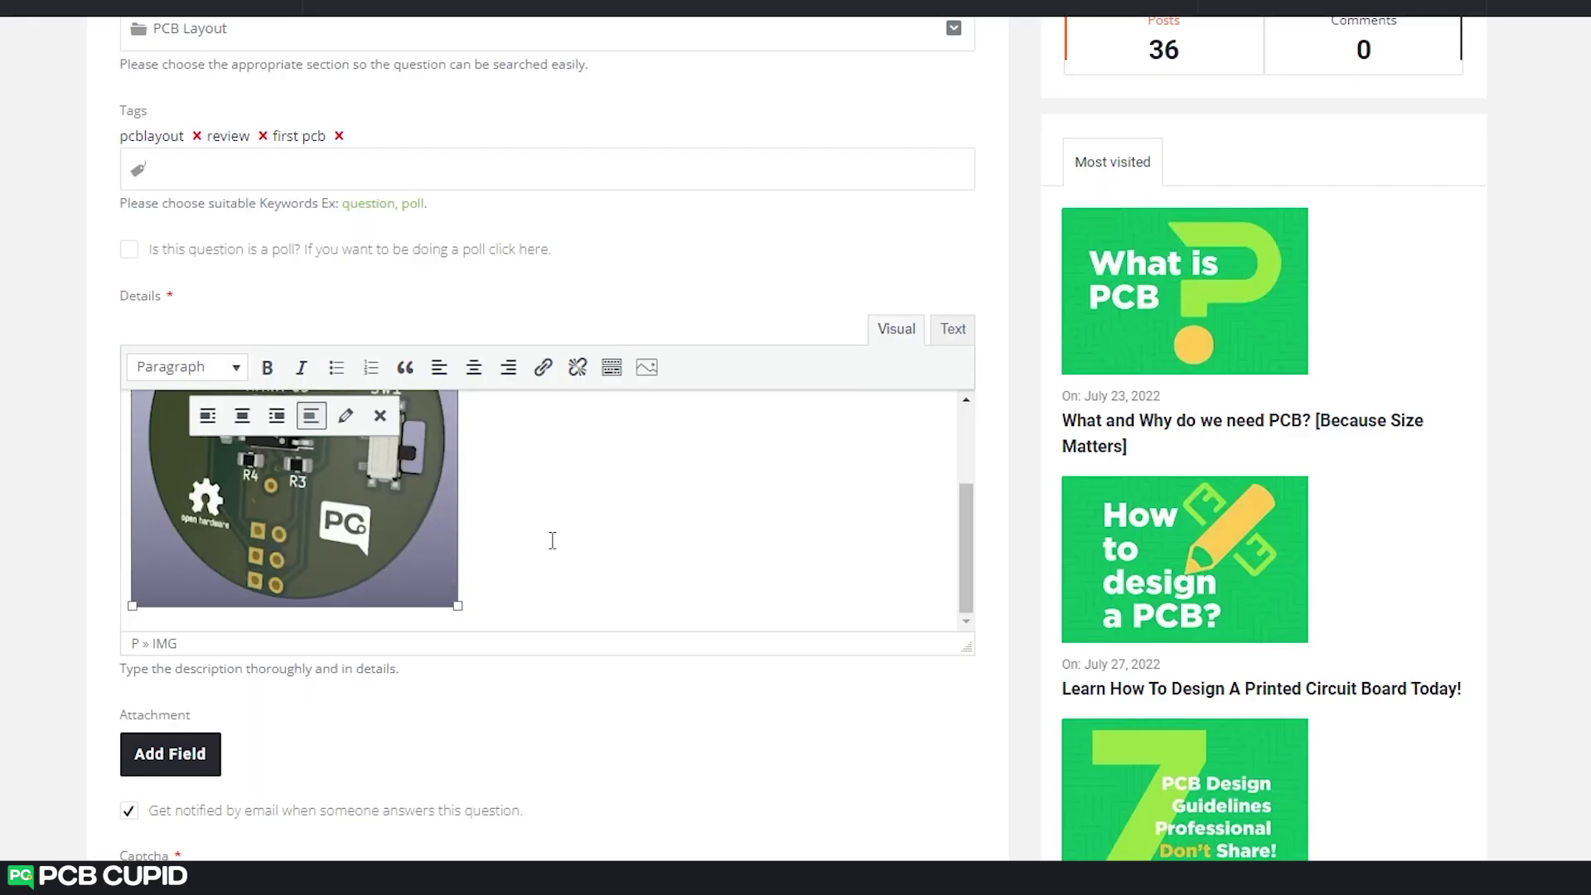
click(242, 420)
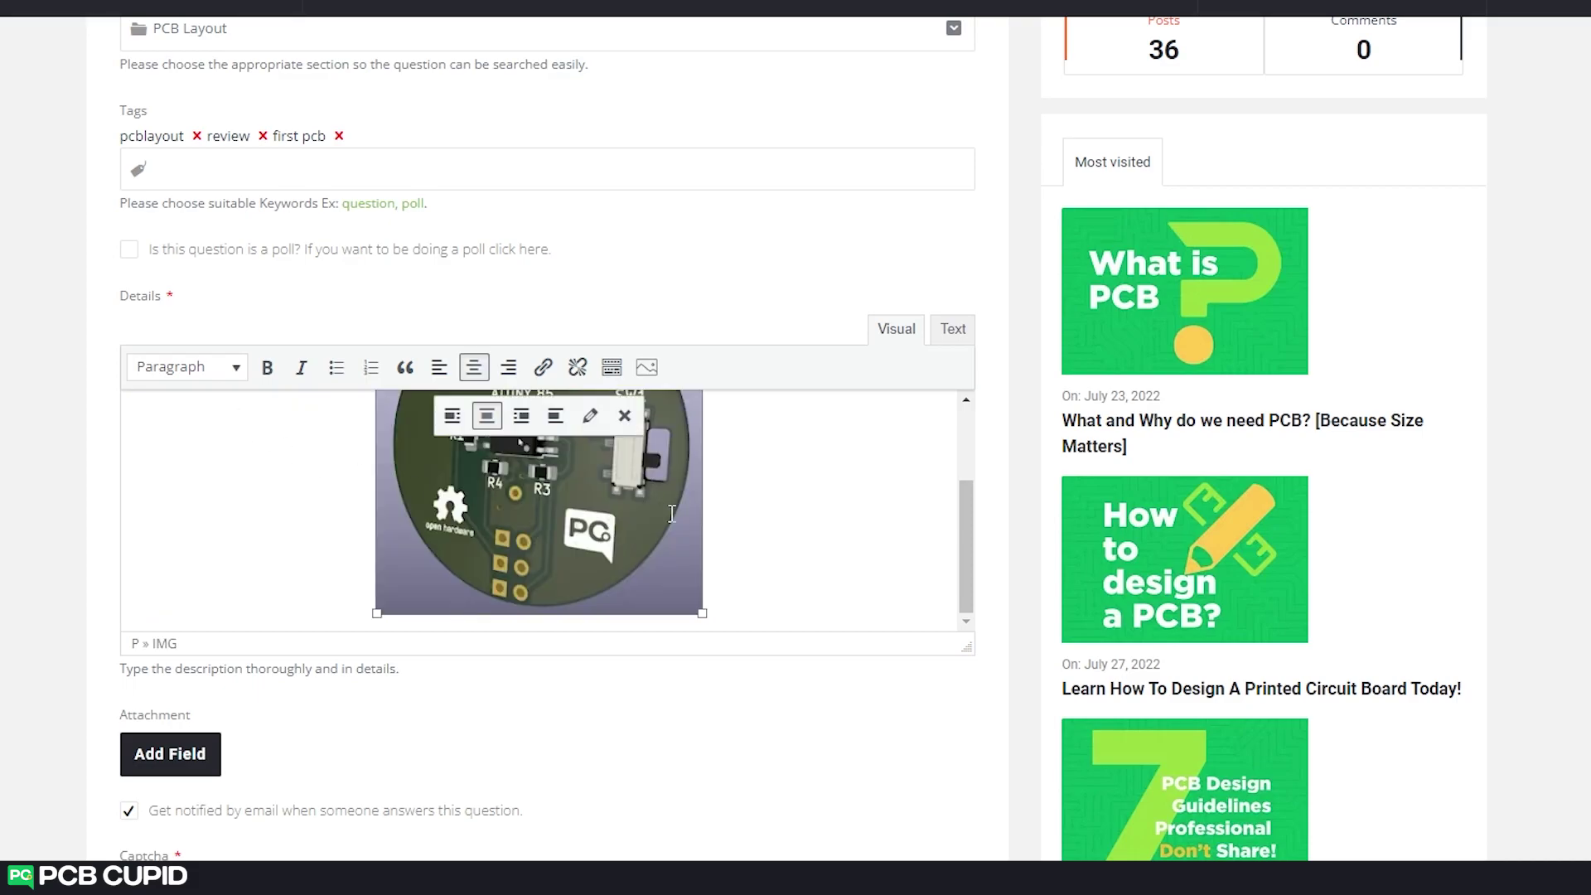
scroll(762, 580, down, 3)
scroll(758, 576, up, 4)
scroll(754, 577, up, 2)
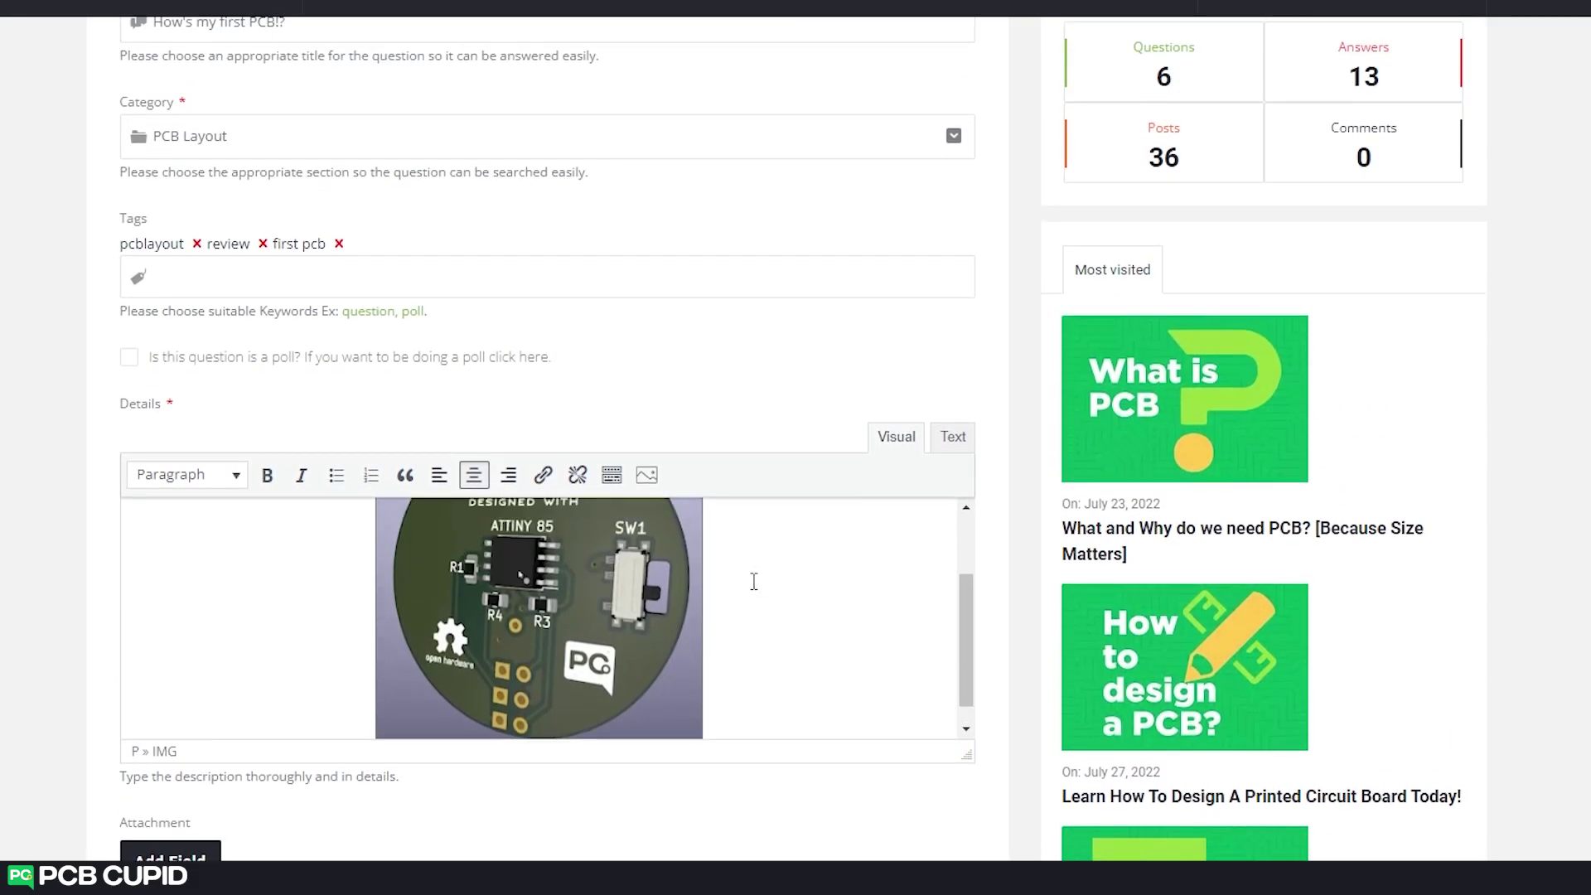
scroll(791, 626, down, 2)
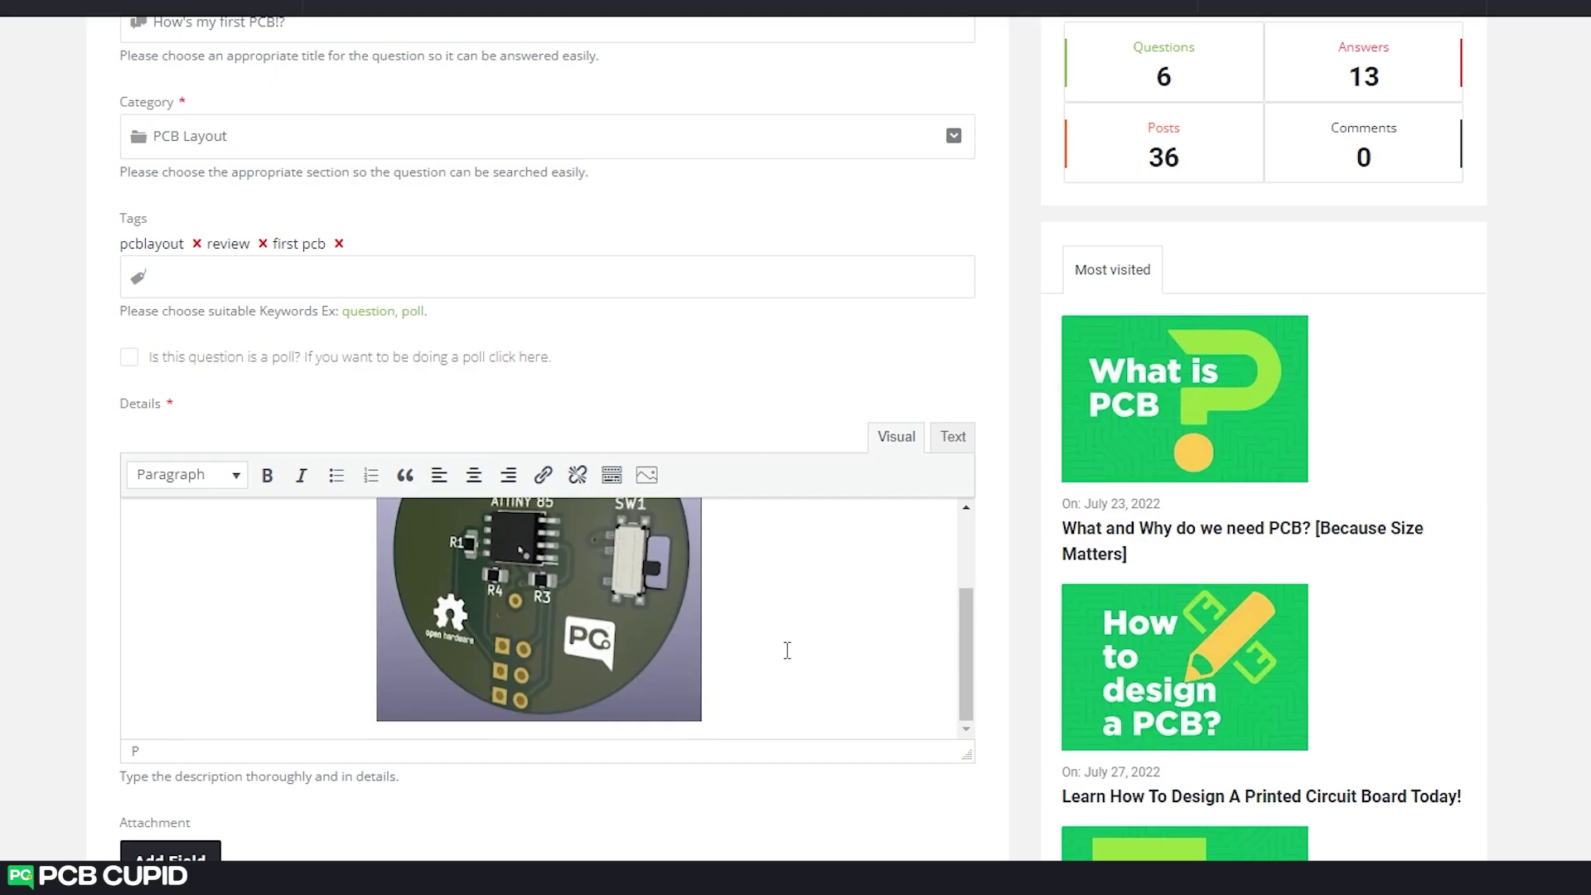
click(787, 650)
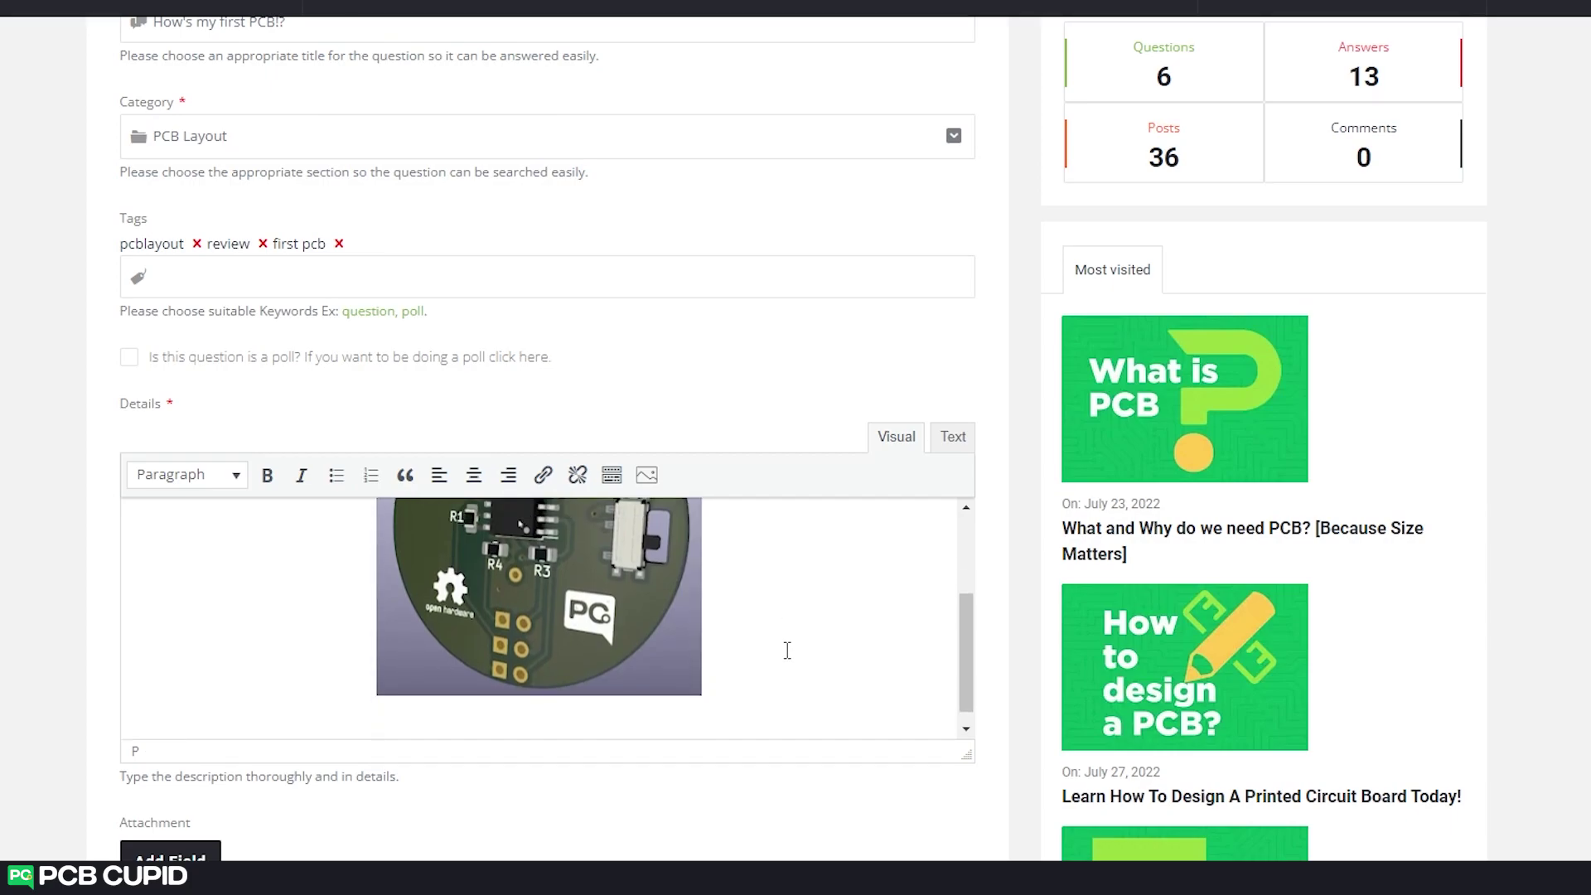